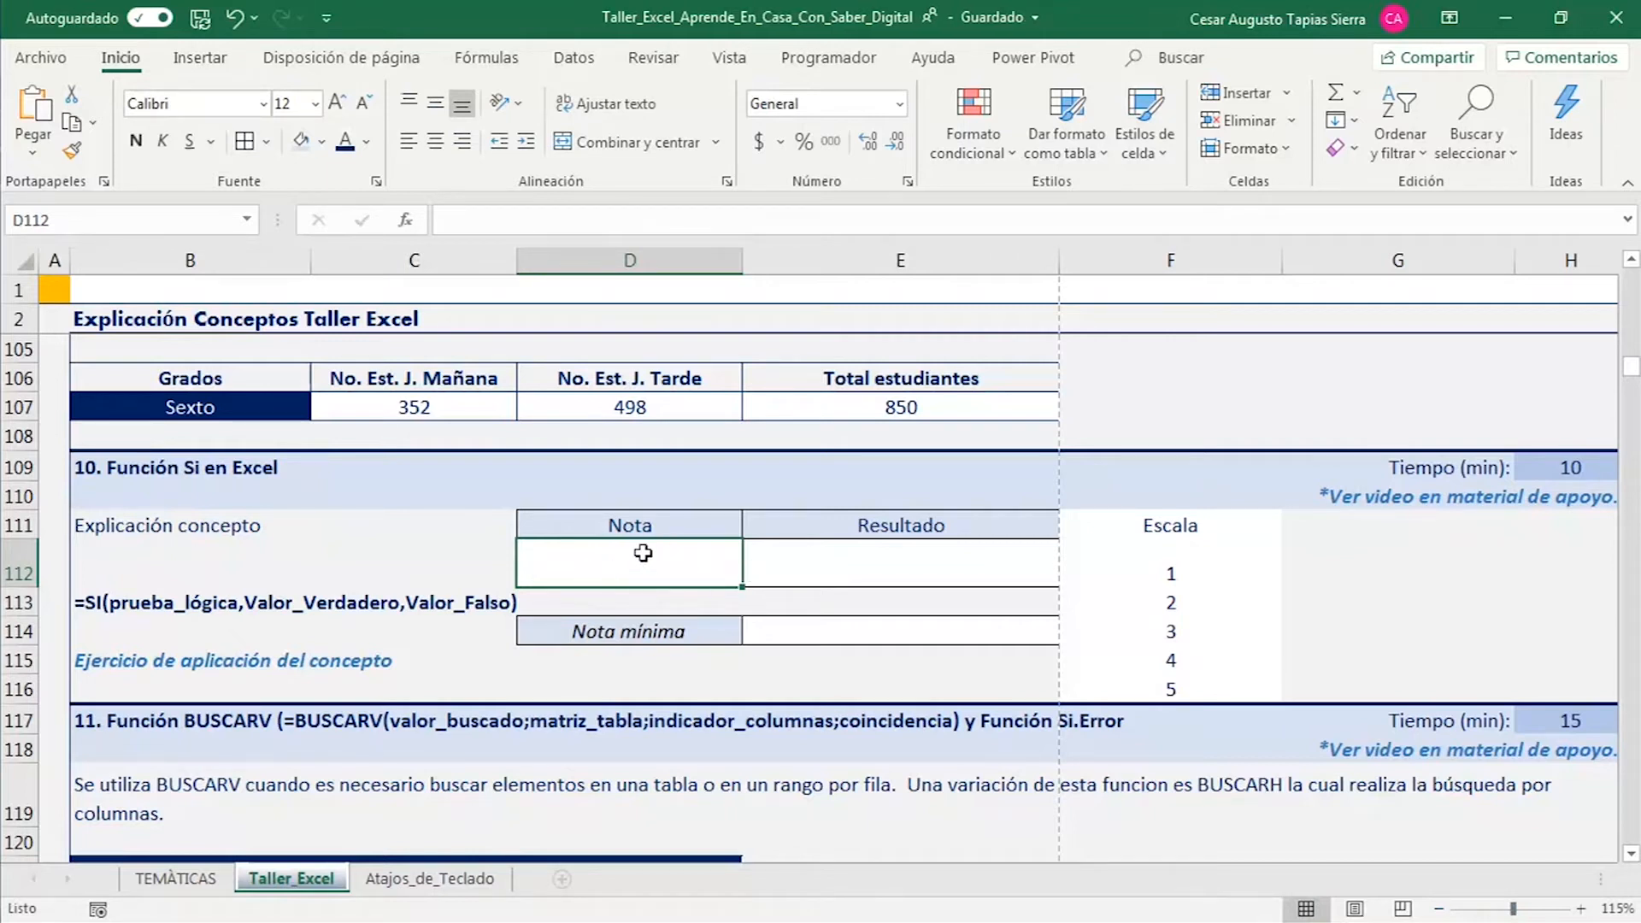
- Add list data validation to the Nota cell D112, using the Escala values =$F$112:$F$116 as the source
click(1193, 529)
drag(1180, 567, 1172, 685)
click(645, 564)
click(576, 64)
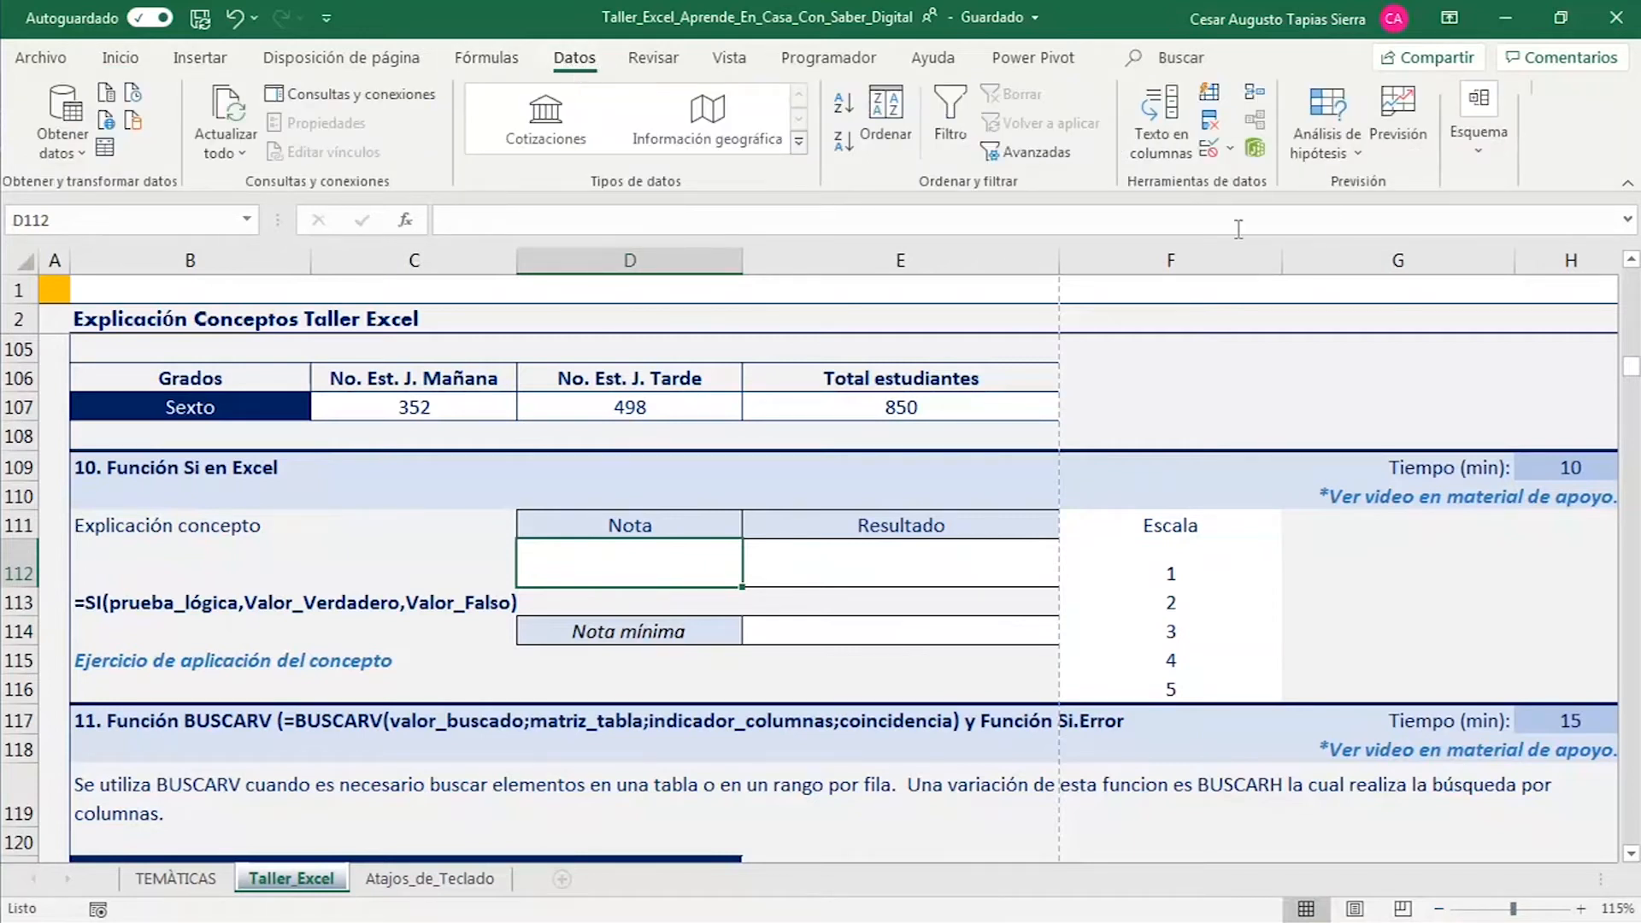
click(1211, 152)
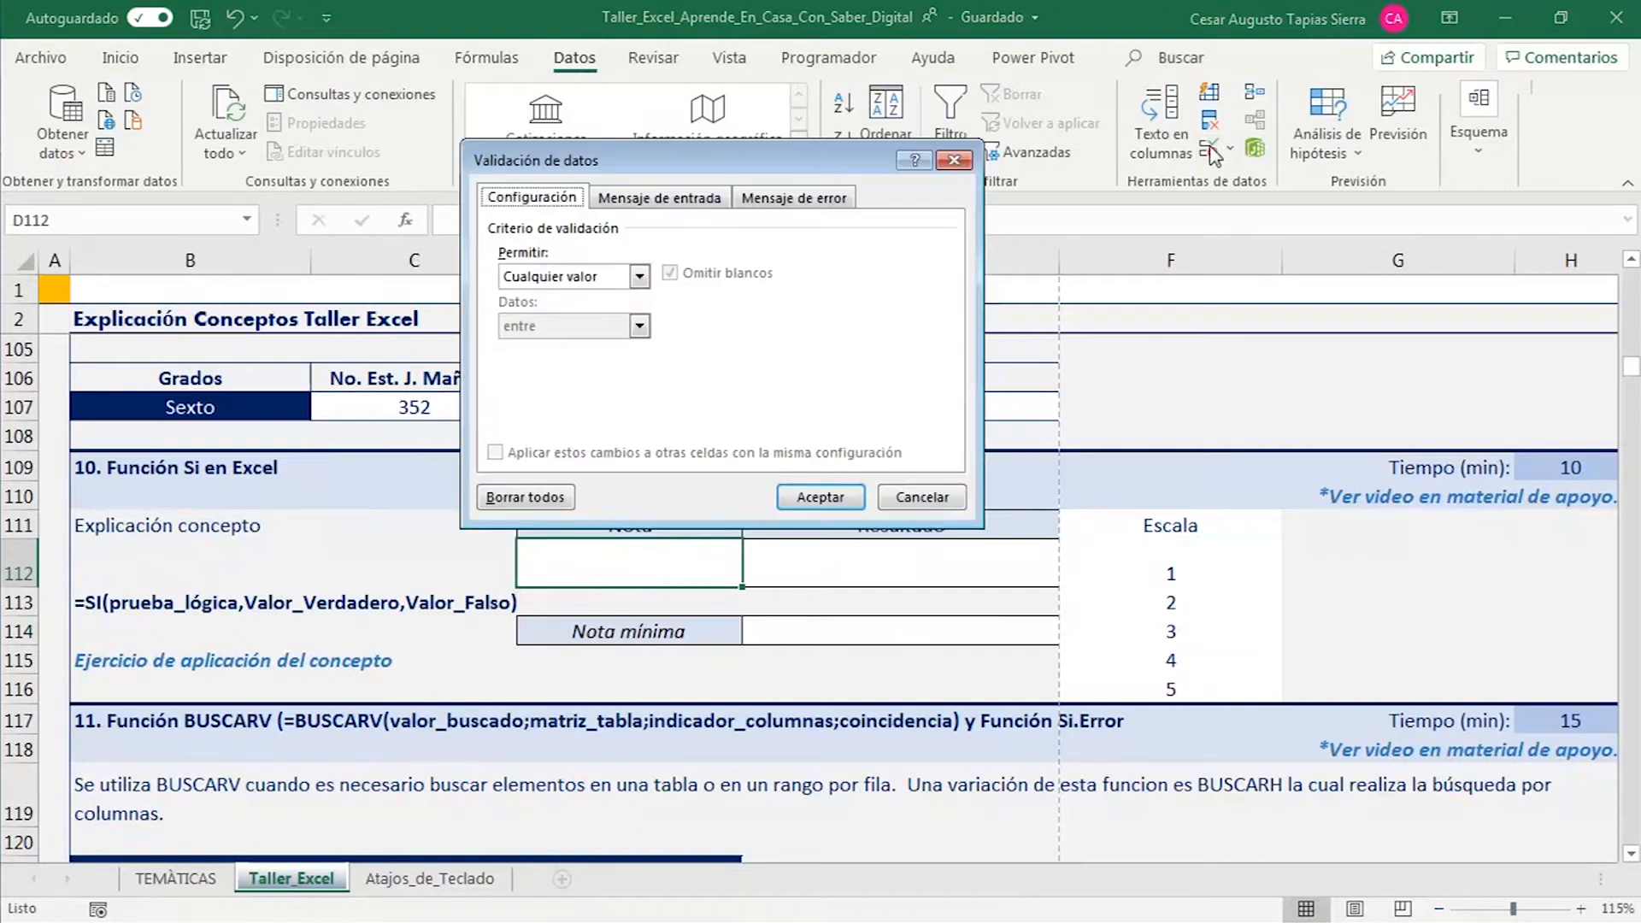
click(639, 276)
click(523, 345)
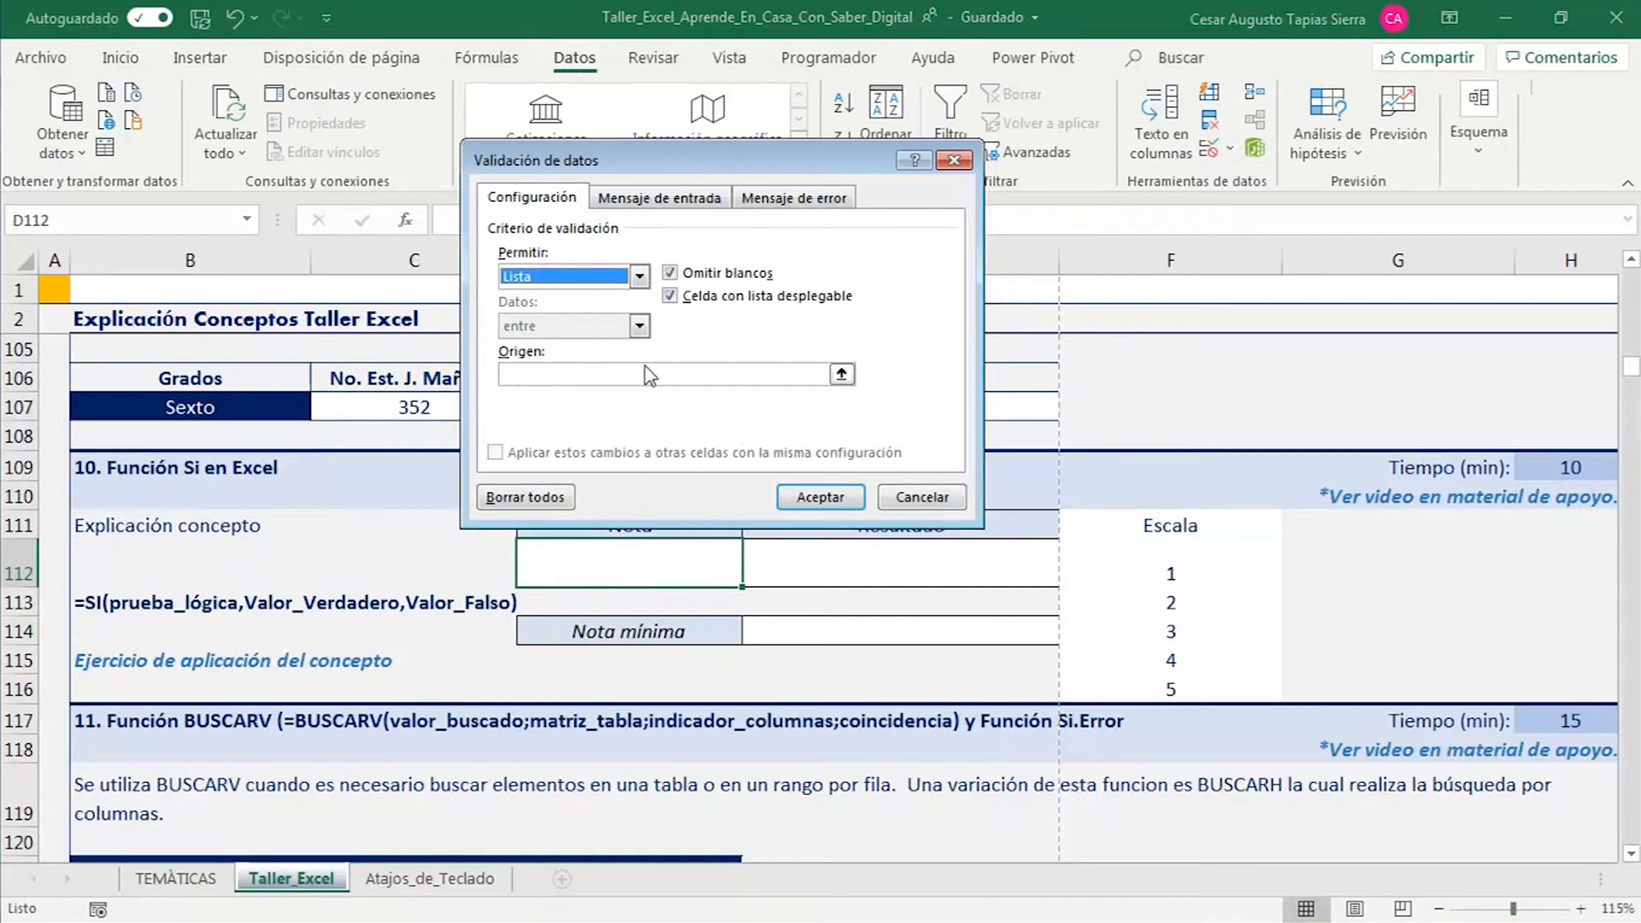
click(842, 376)
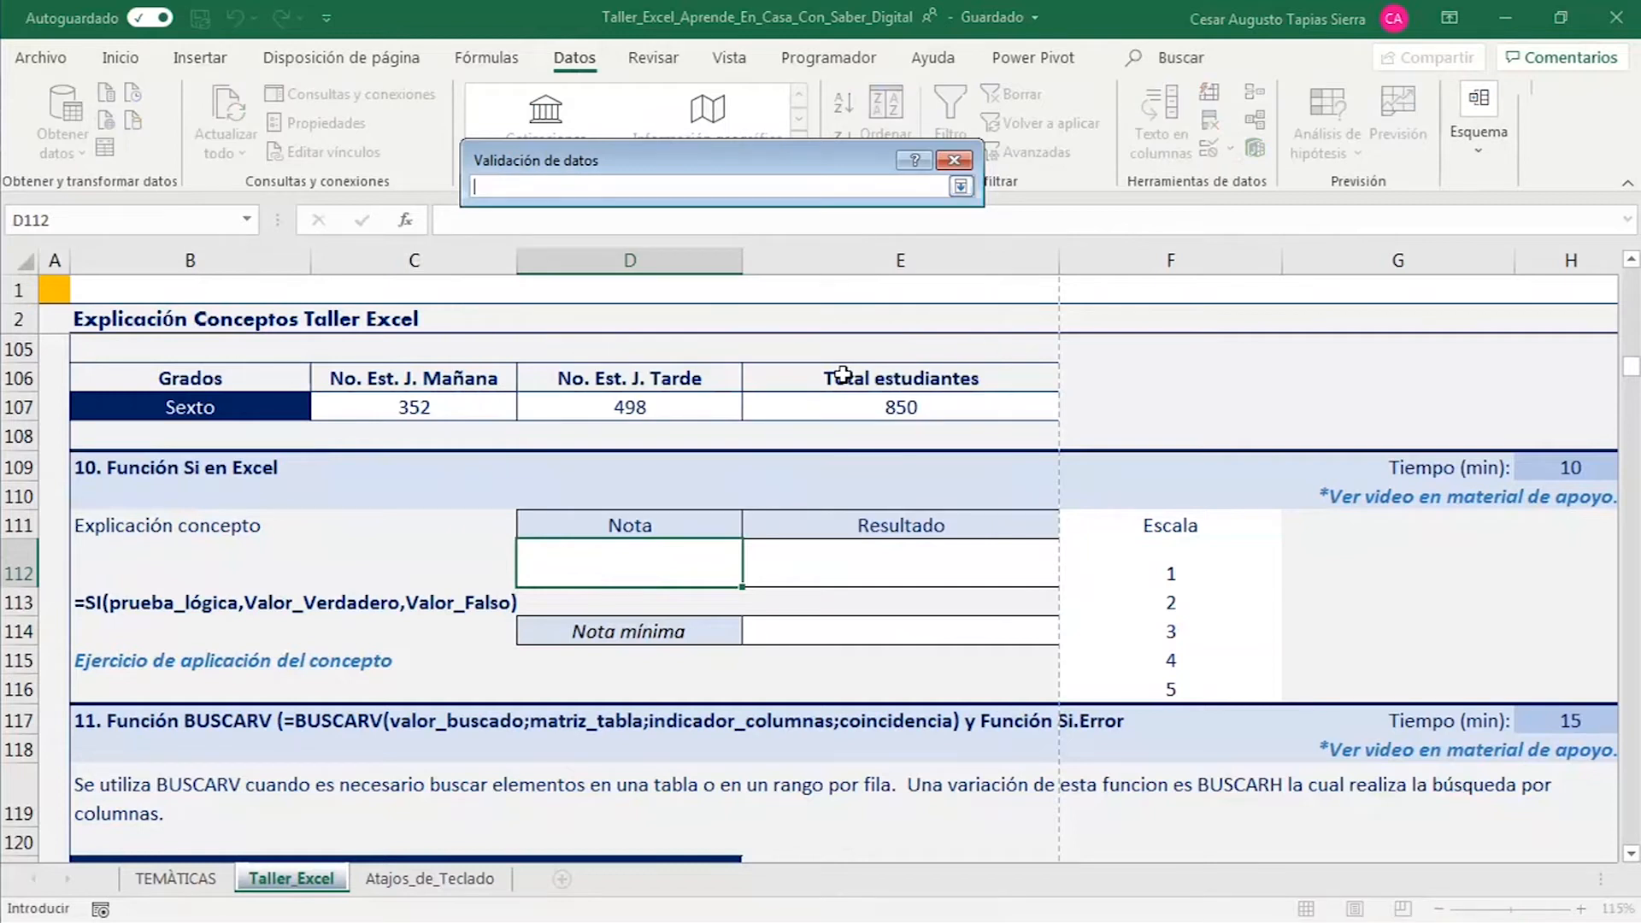
drag(1160, 567, 1174, 683)
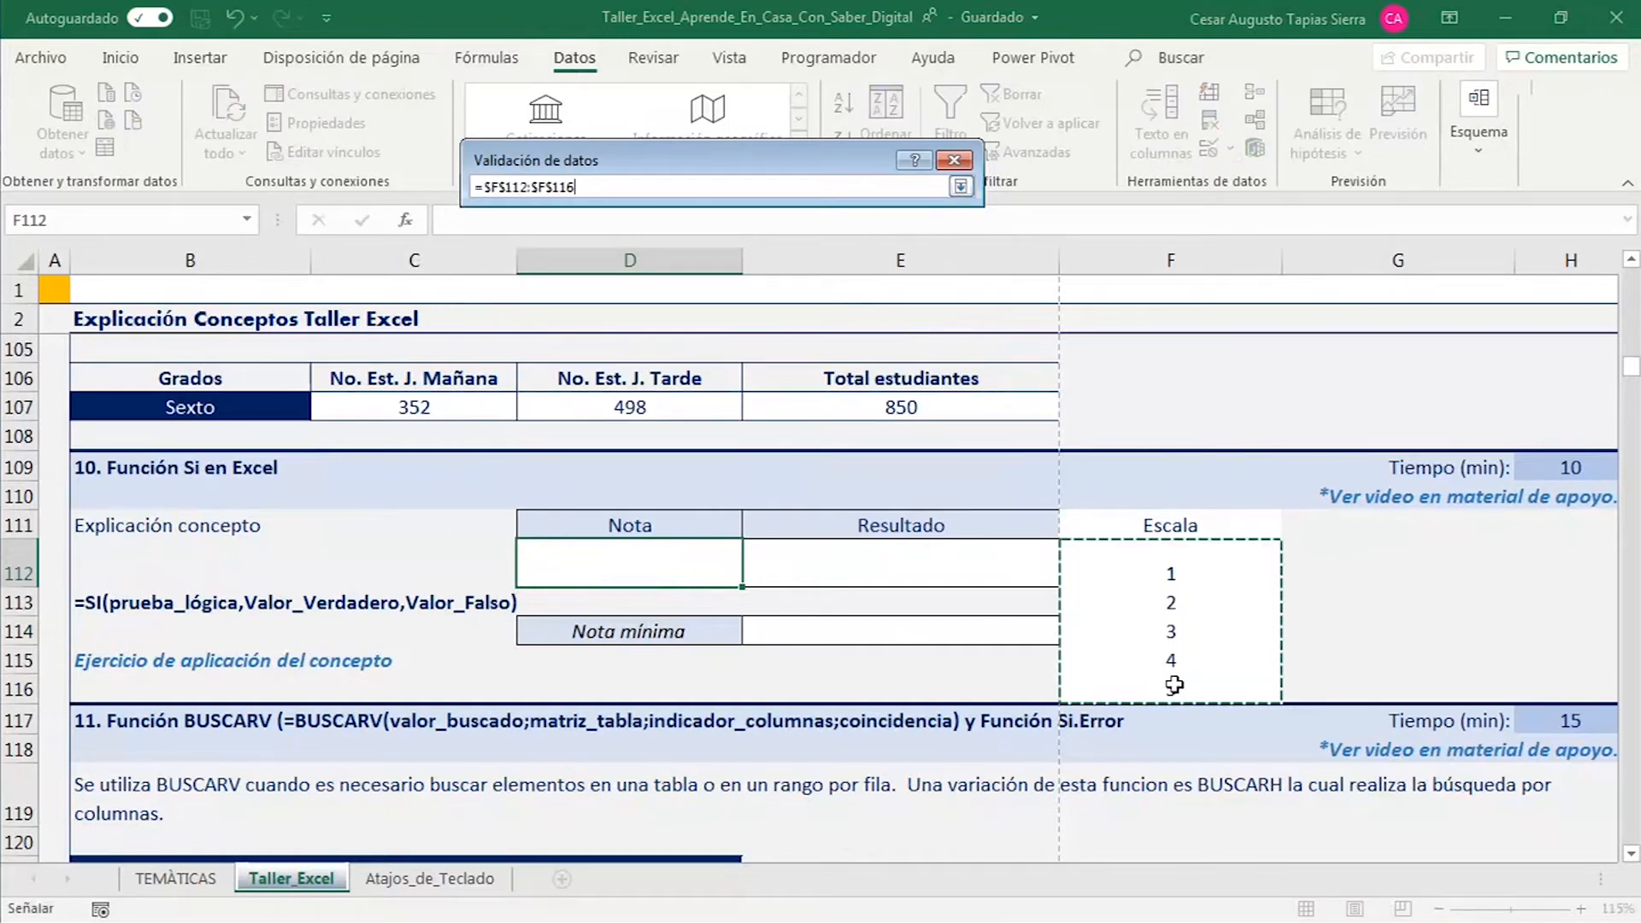
drag(631, 166, 667, 304)
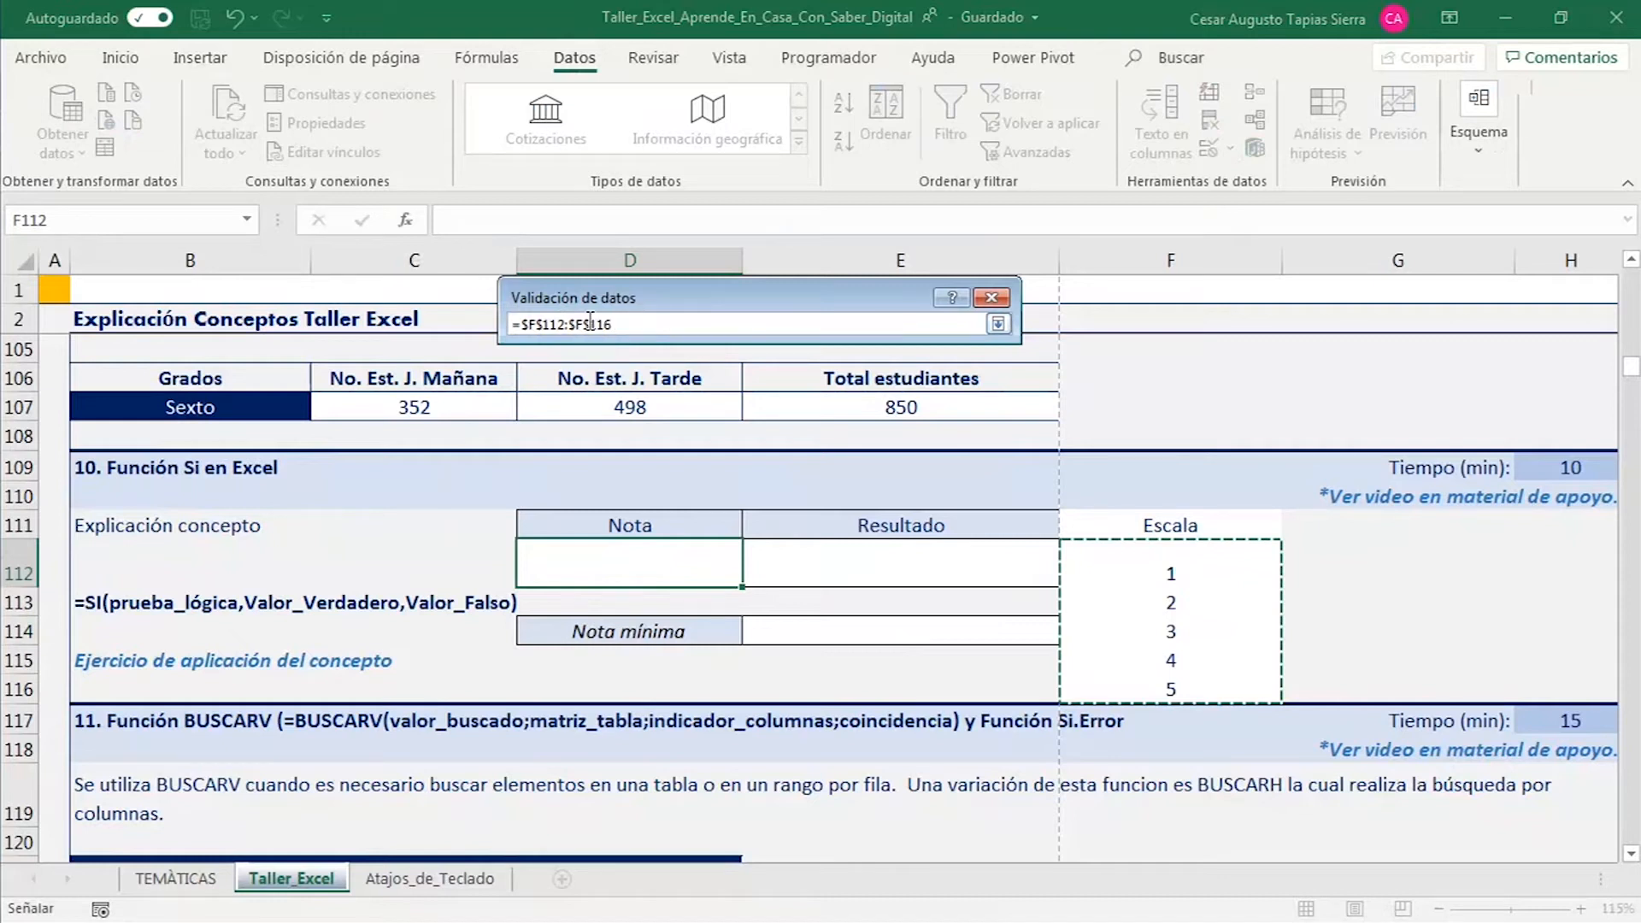
click(999, 325)
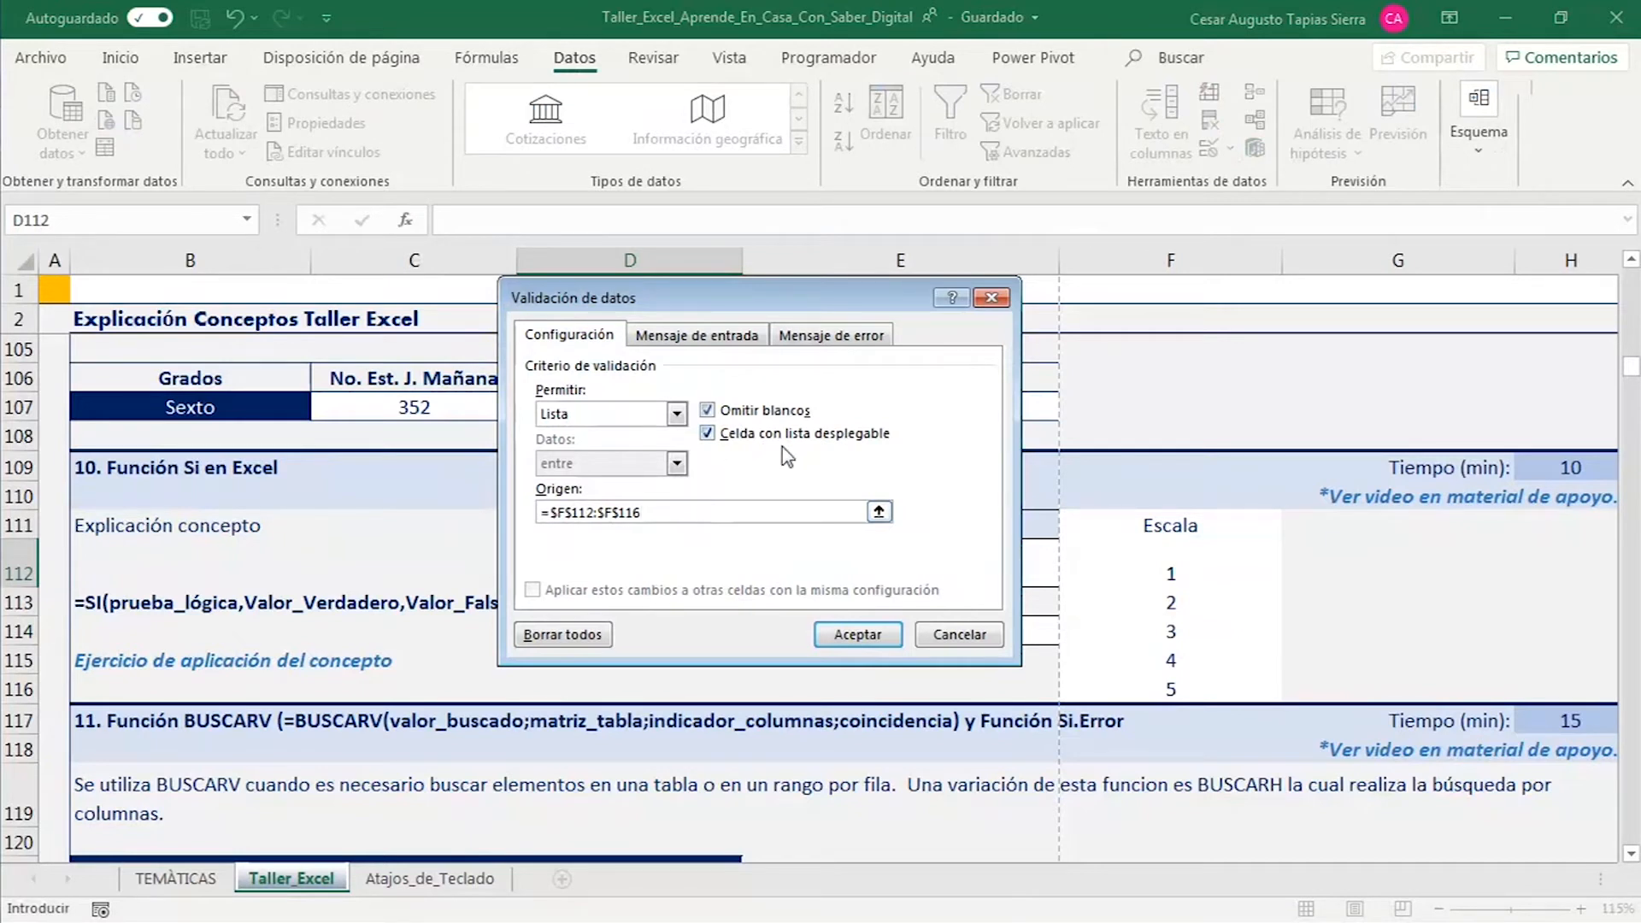
click(858, 637)
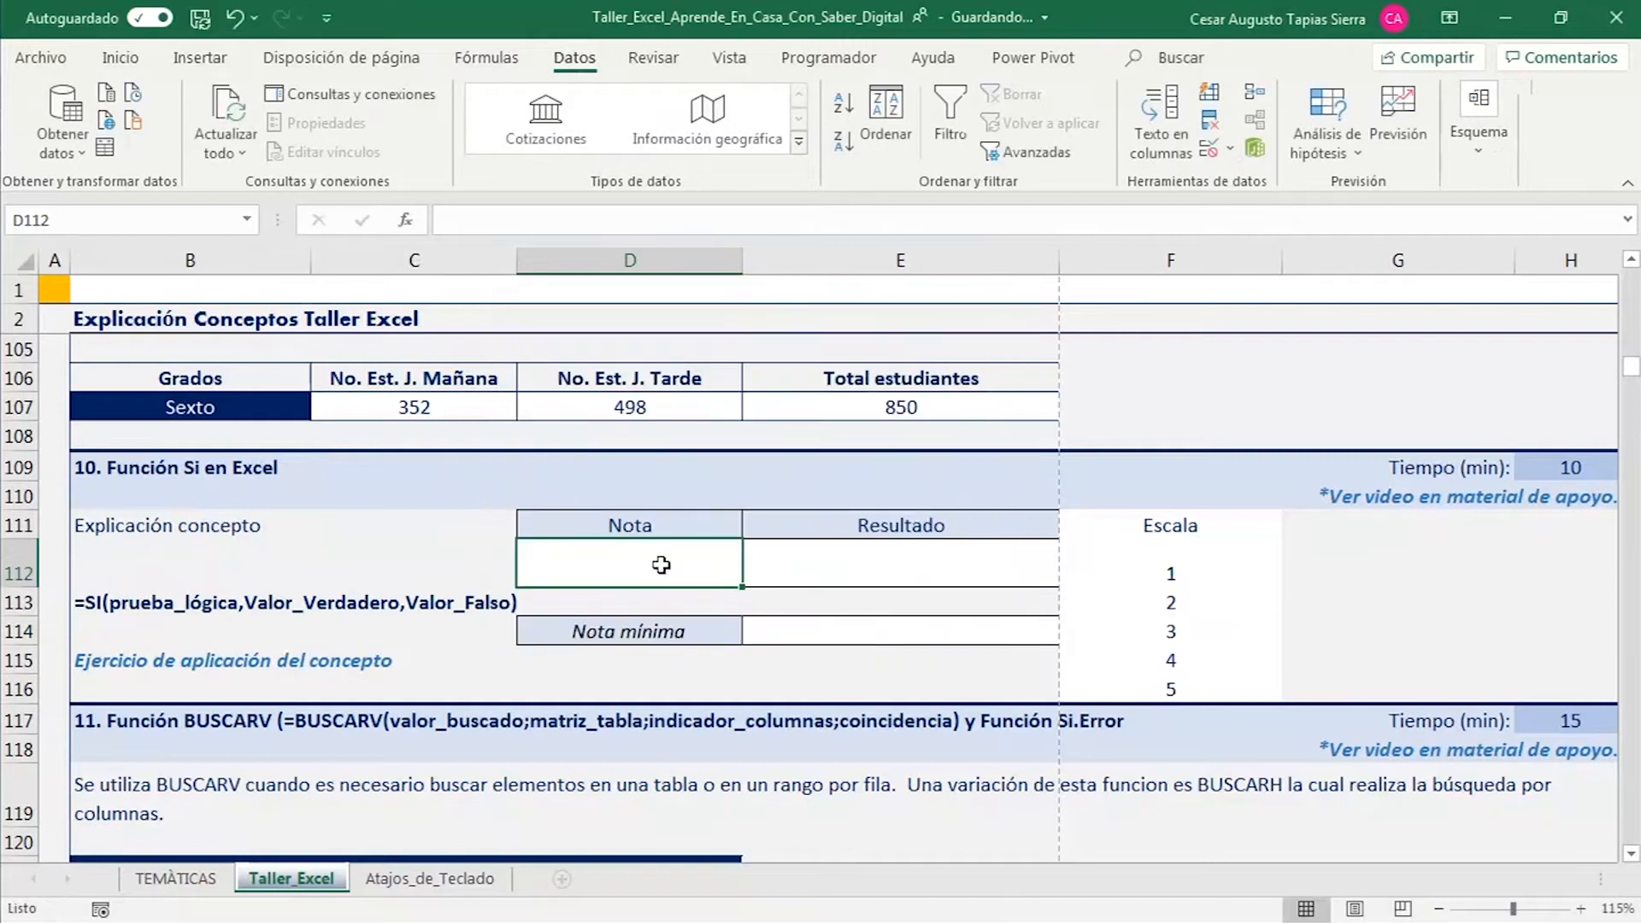
- Choose 2 from the Nota cell's drop-down list and format it bold, size 16, centred horizontally and vertically
click(753, 576)
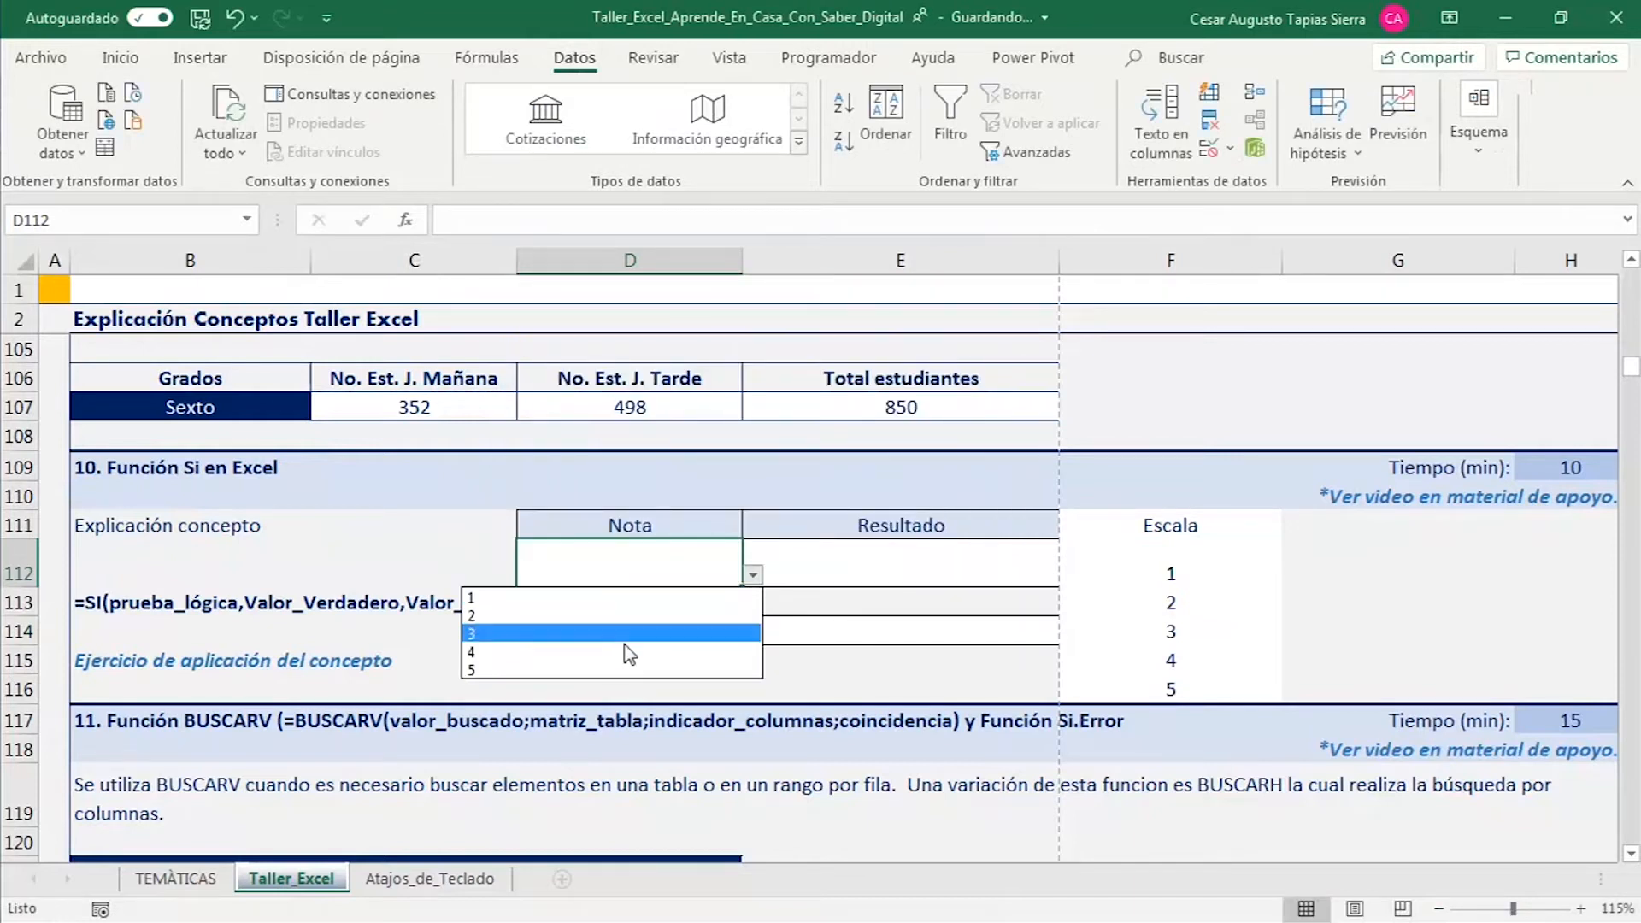
click(675, 612)
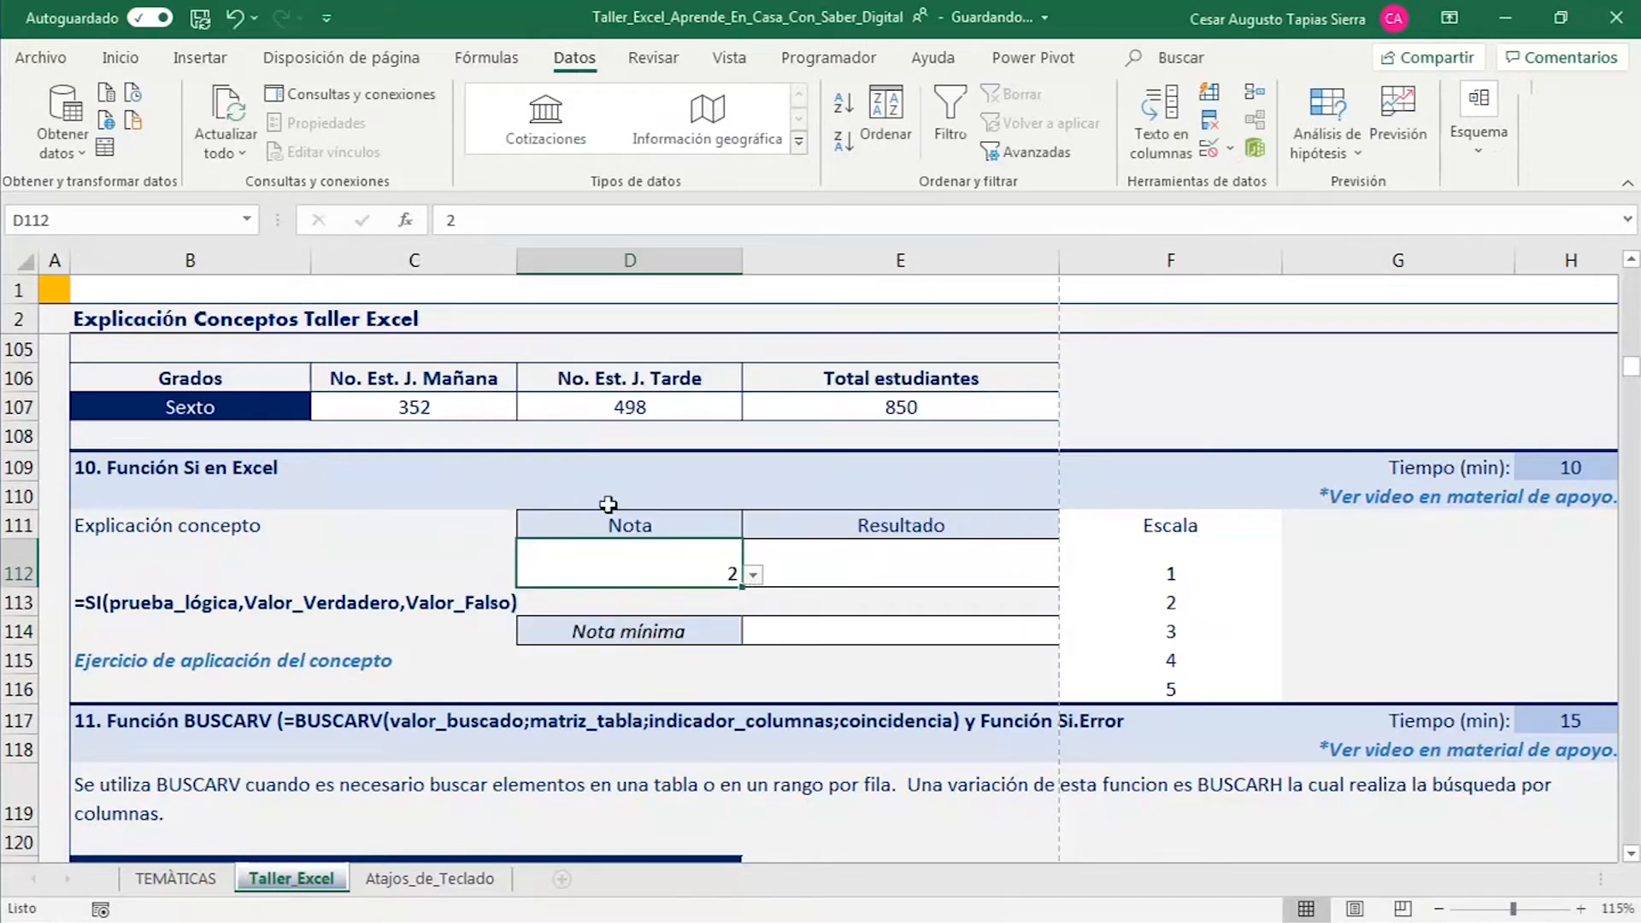
click(121, 57)
click(435, 142)
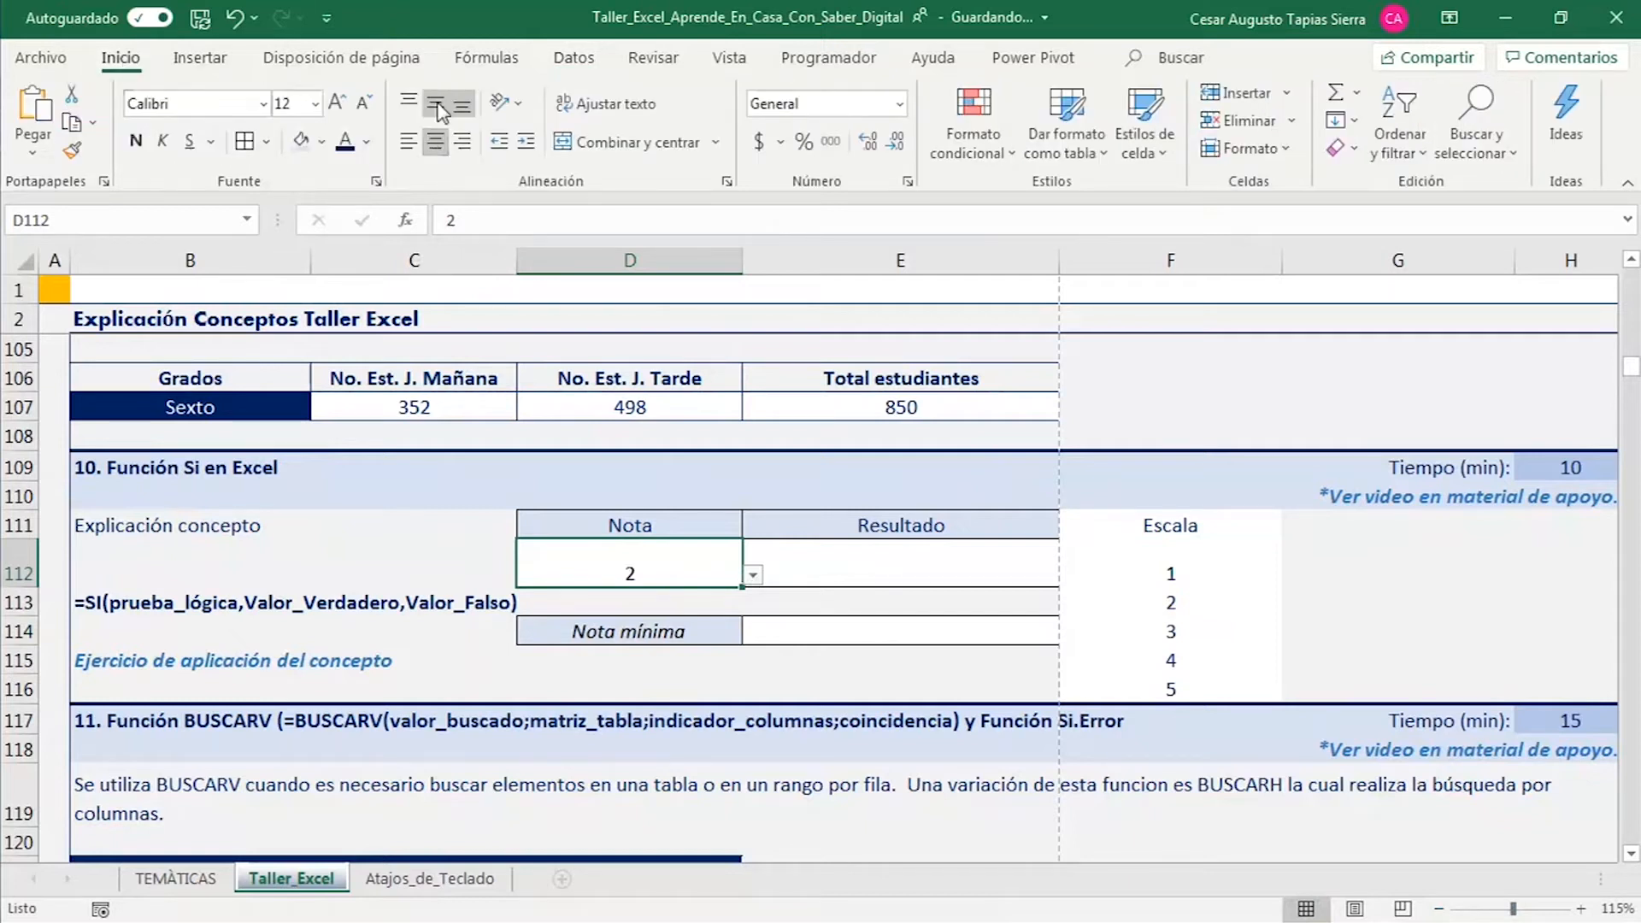
click(136, 141)
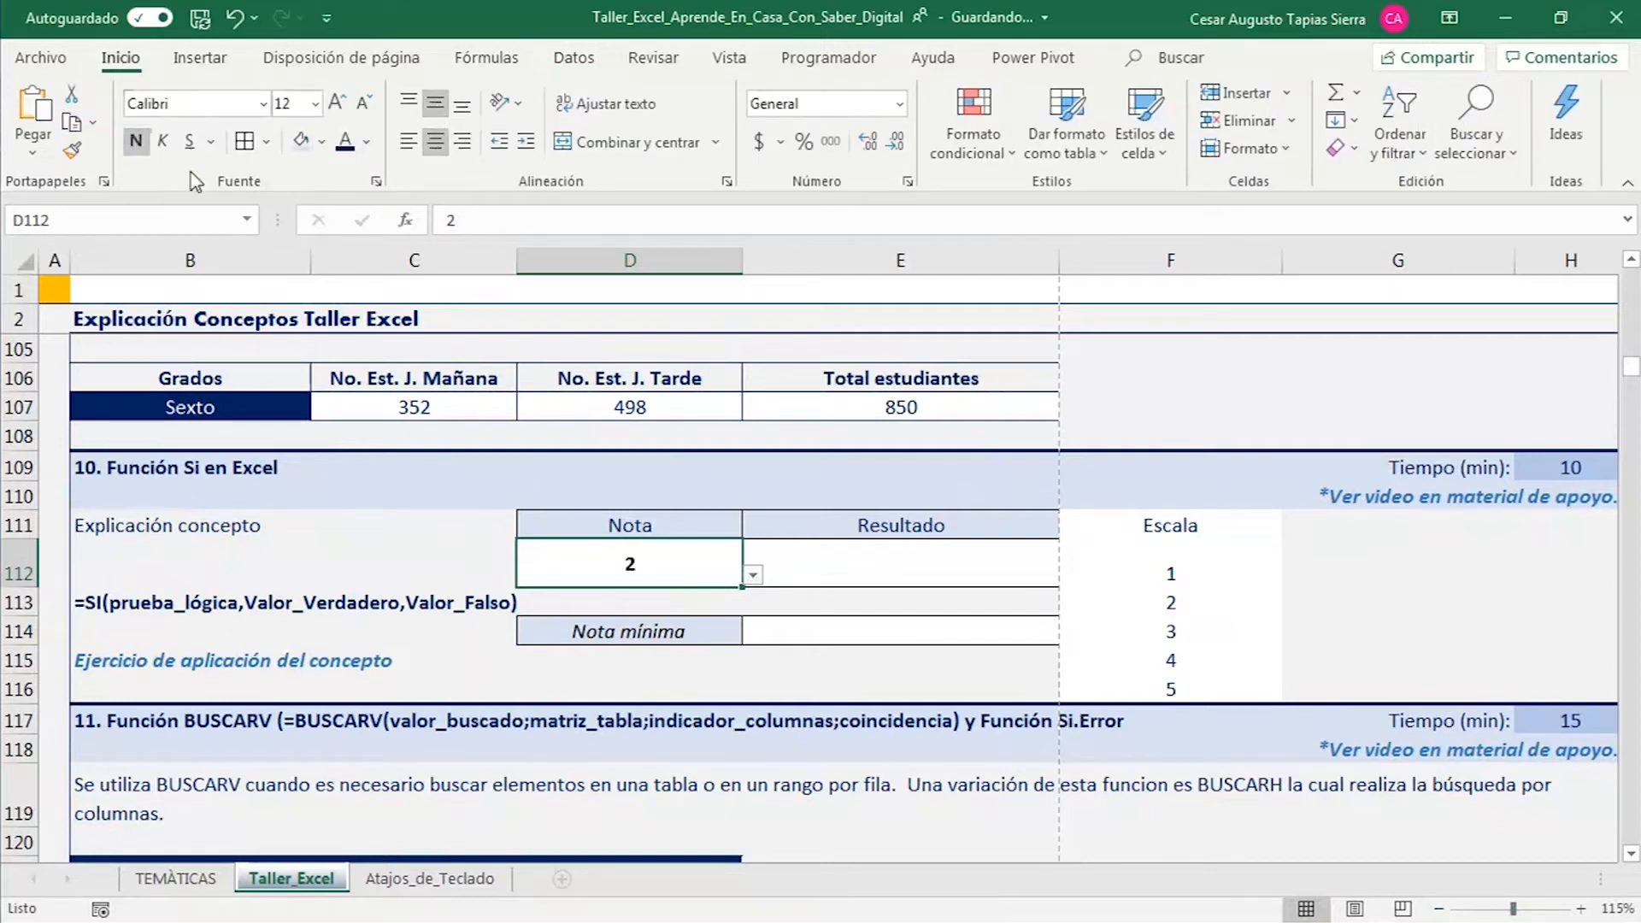
click(337, 103)
click(337, 103)
click(630, 603)
- Try the Nota cell's drop-down list by choosing grade 4 and then grade 3
click(648, 562)
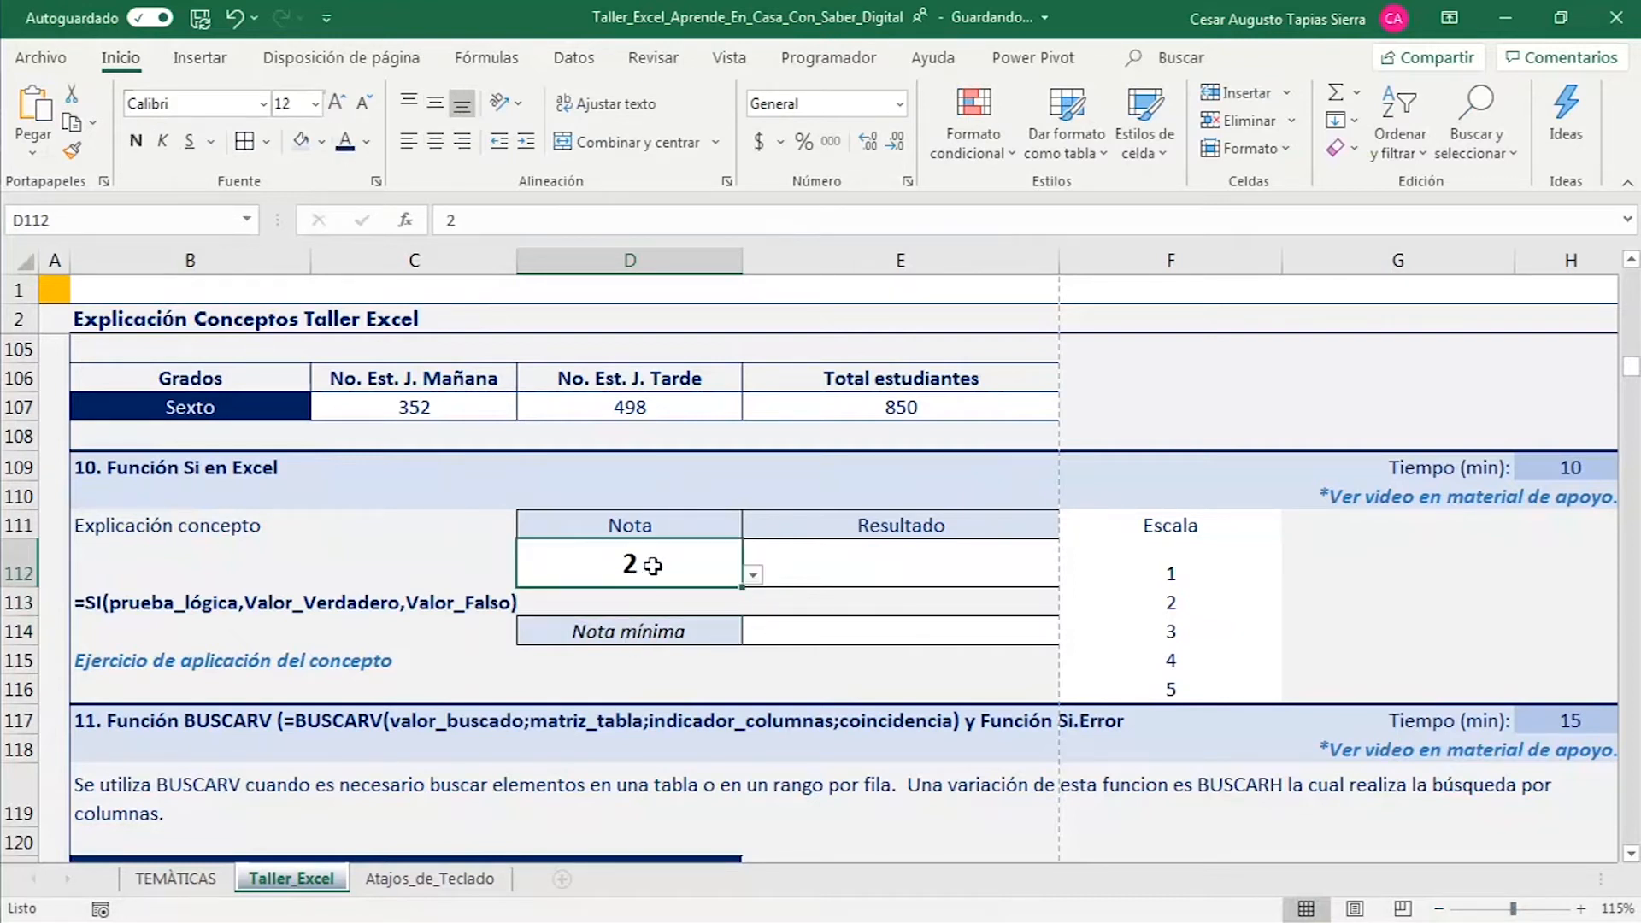
click(752, 577)
click(680, 658)
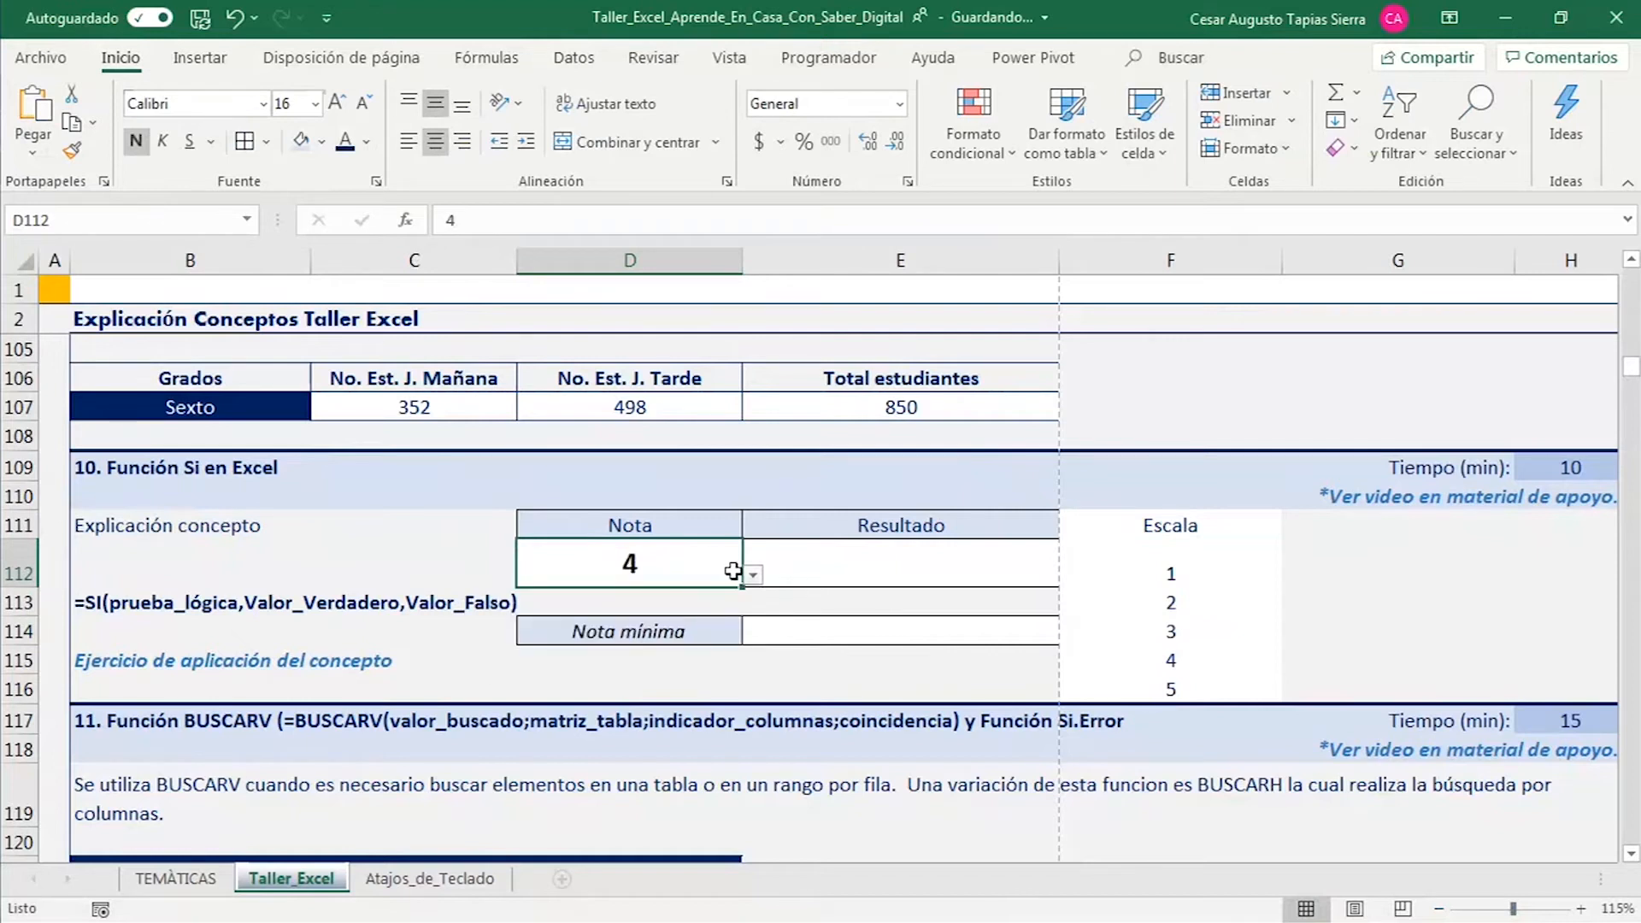
click(749, 577)
click(654, 633)
- Start a SI formula in the Resultado cell E112 with the logical test D112>=3
click(872, 565)
click(636, 578)
click(837, 562)
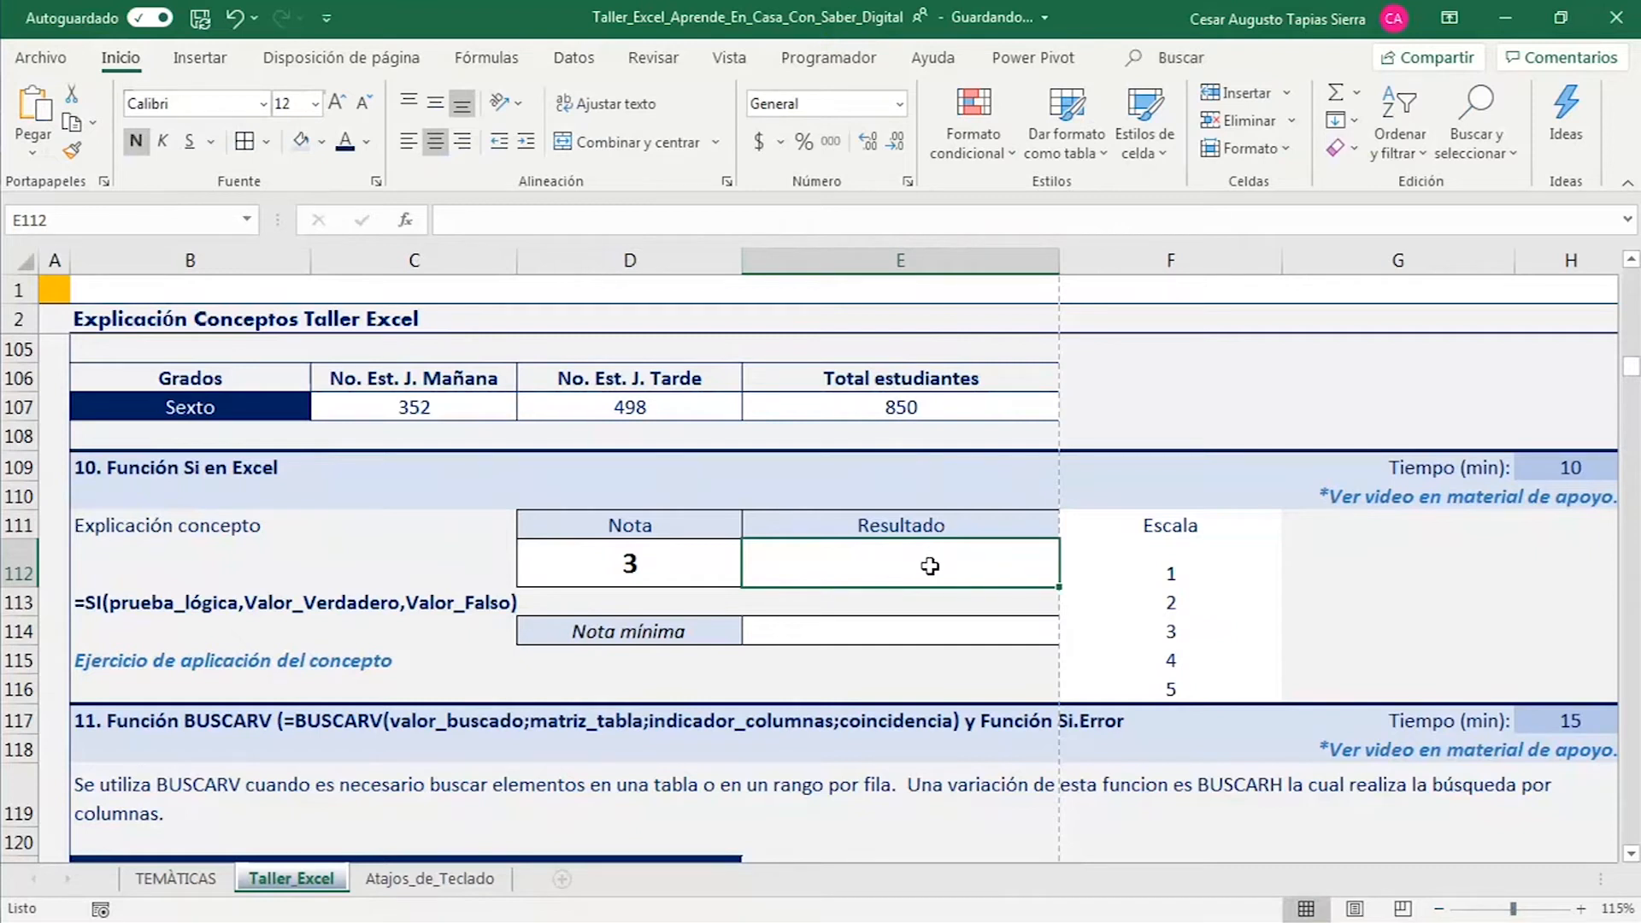
text(=)
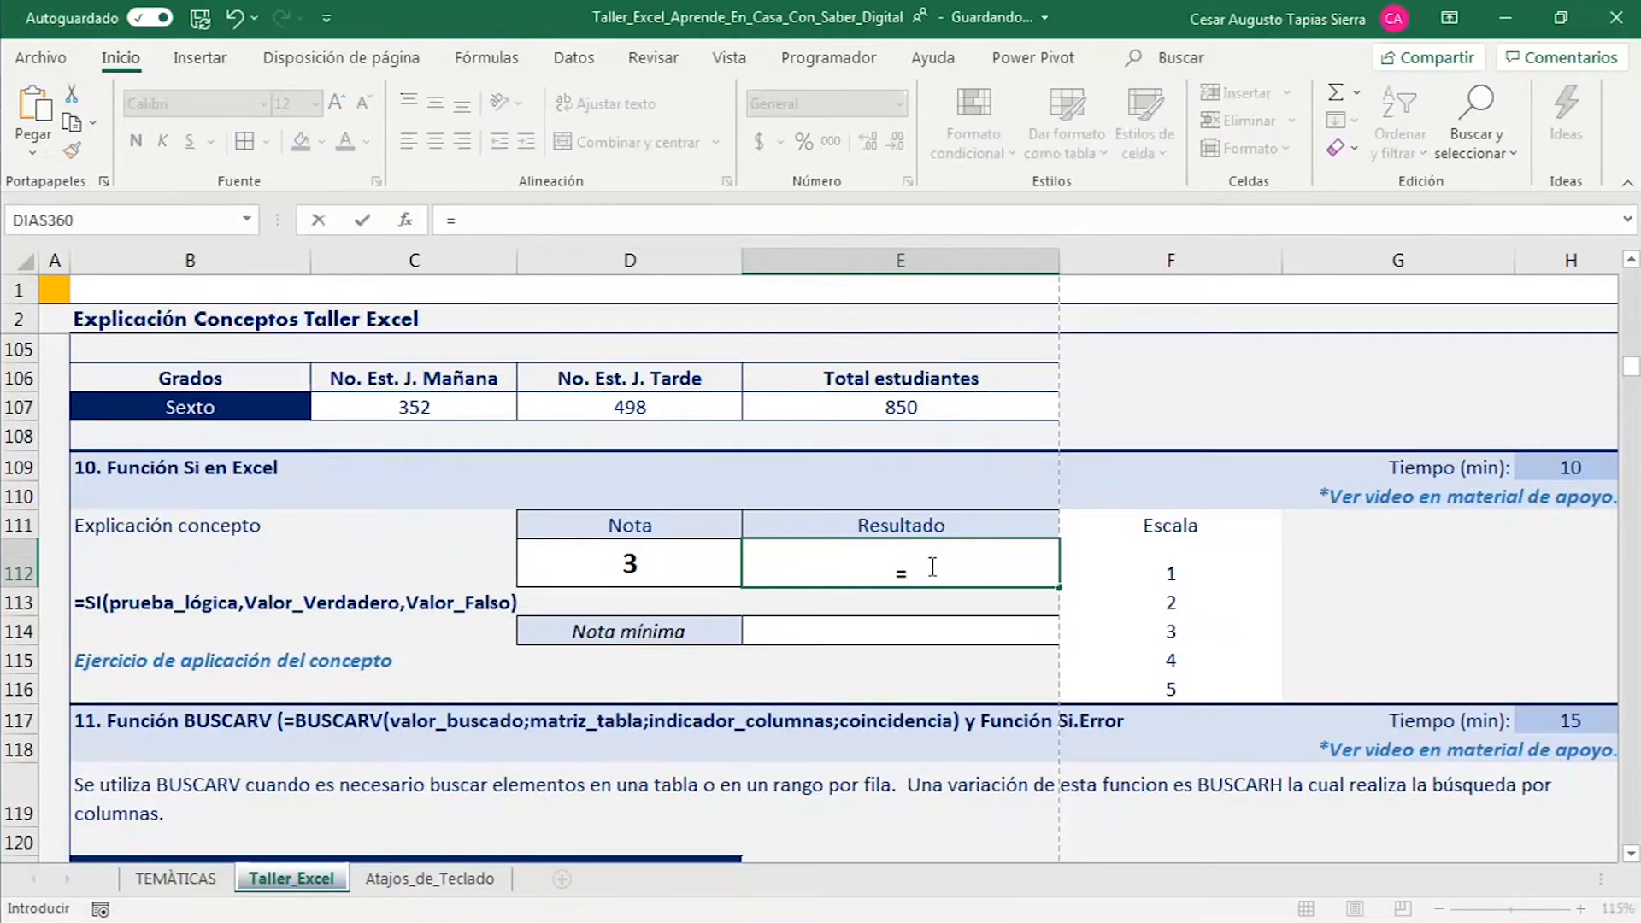
text(si)
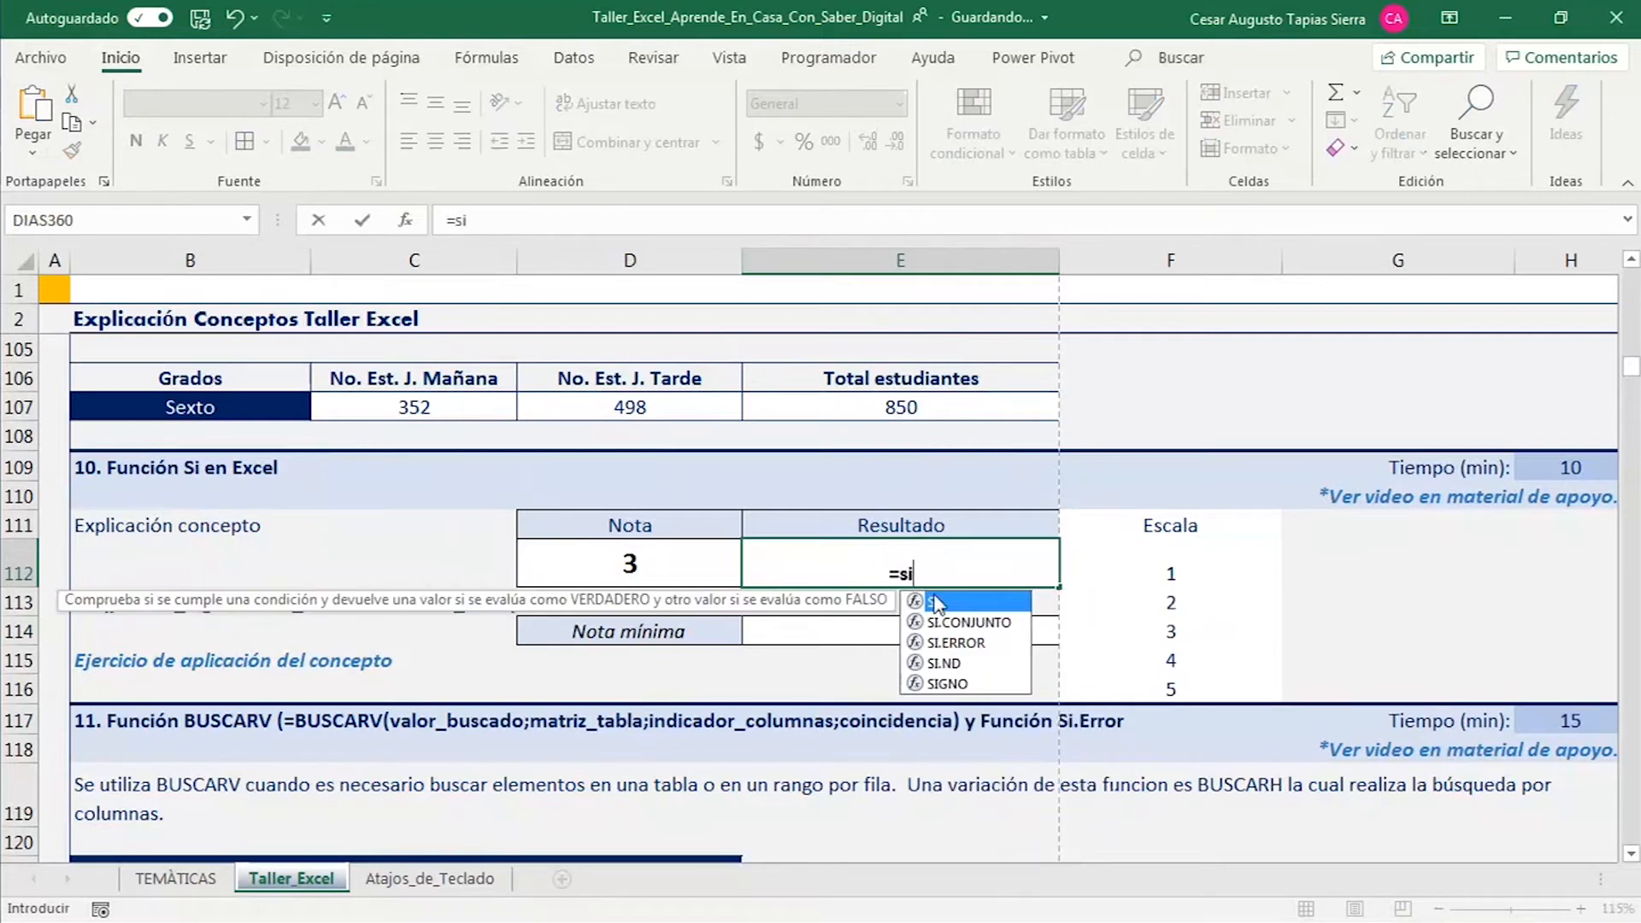
double_click(938, 603)
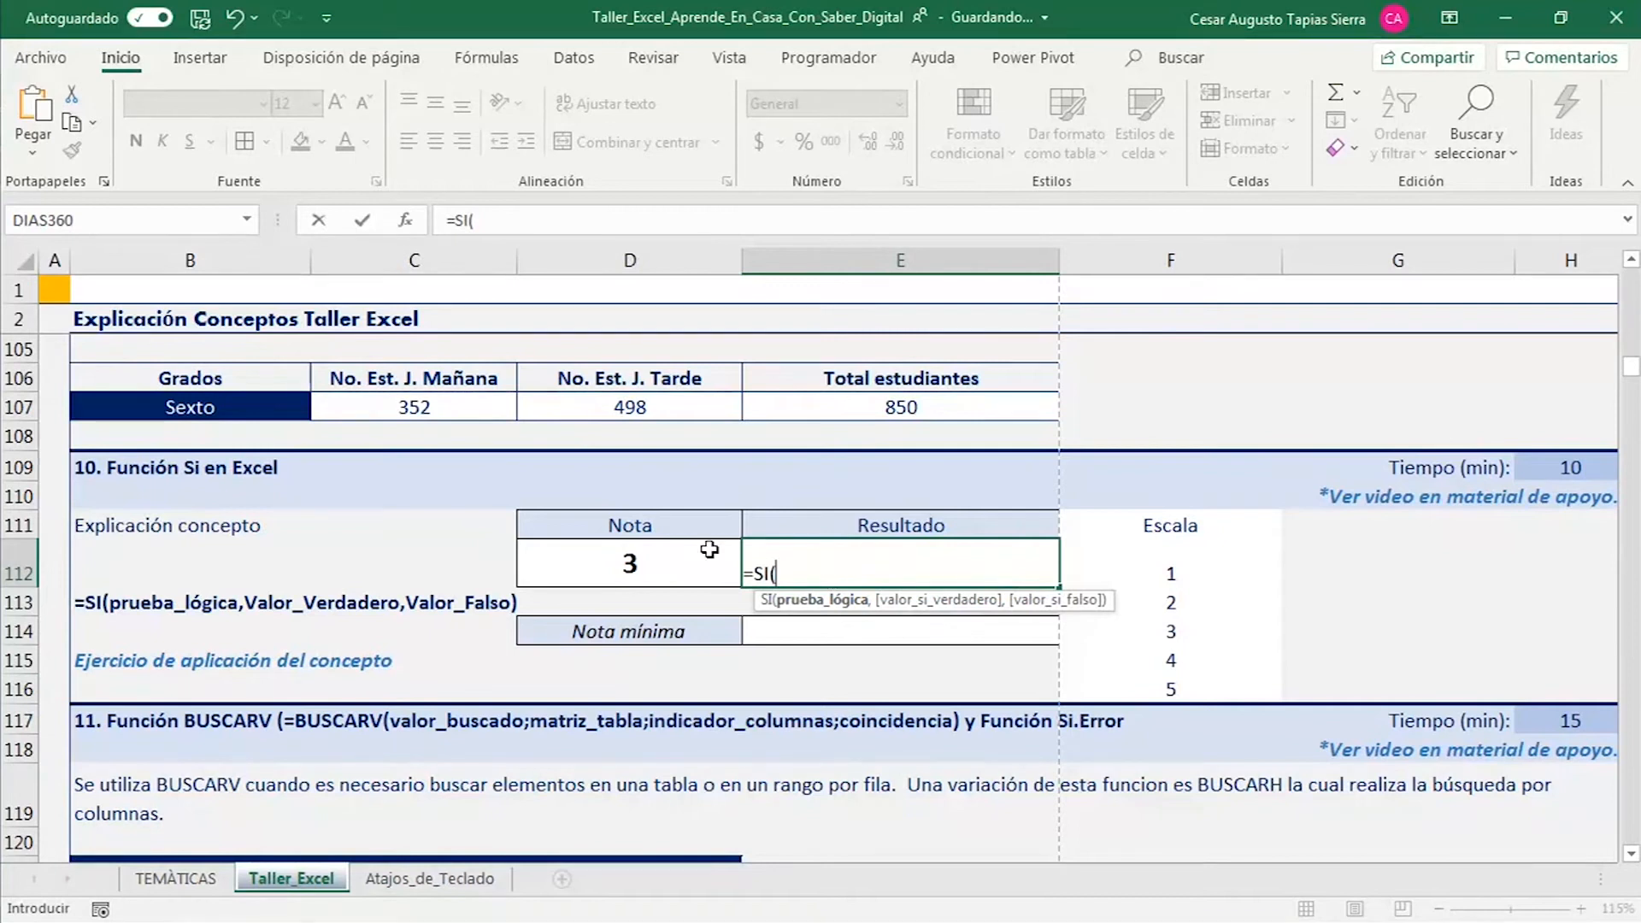
click(651, 562)
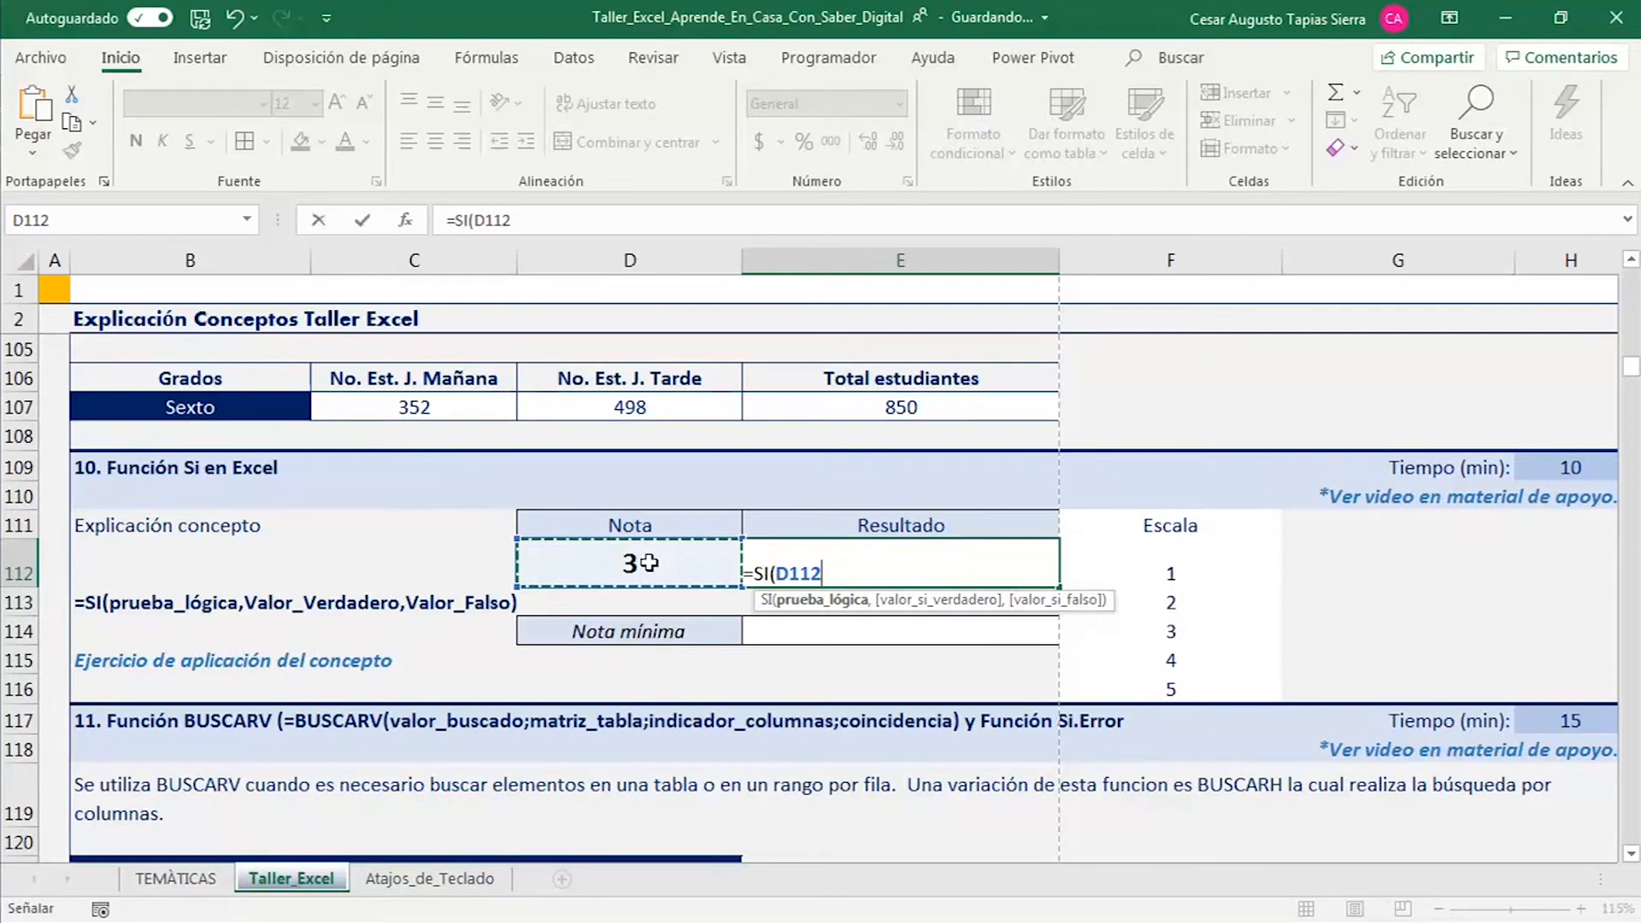
text(>=3)
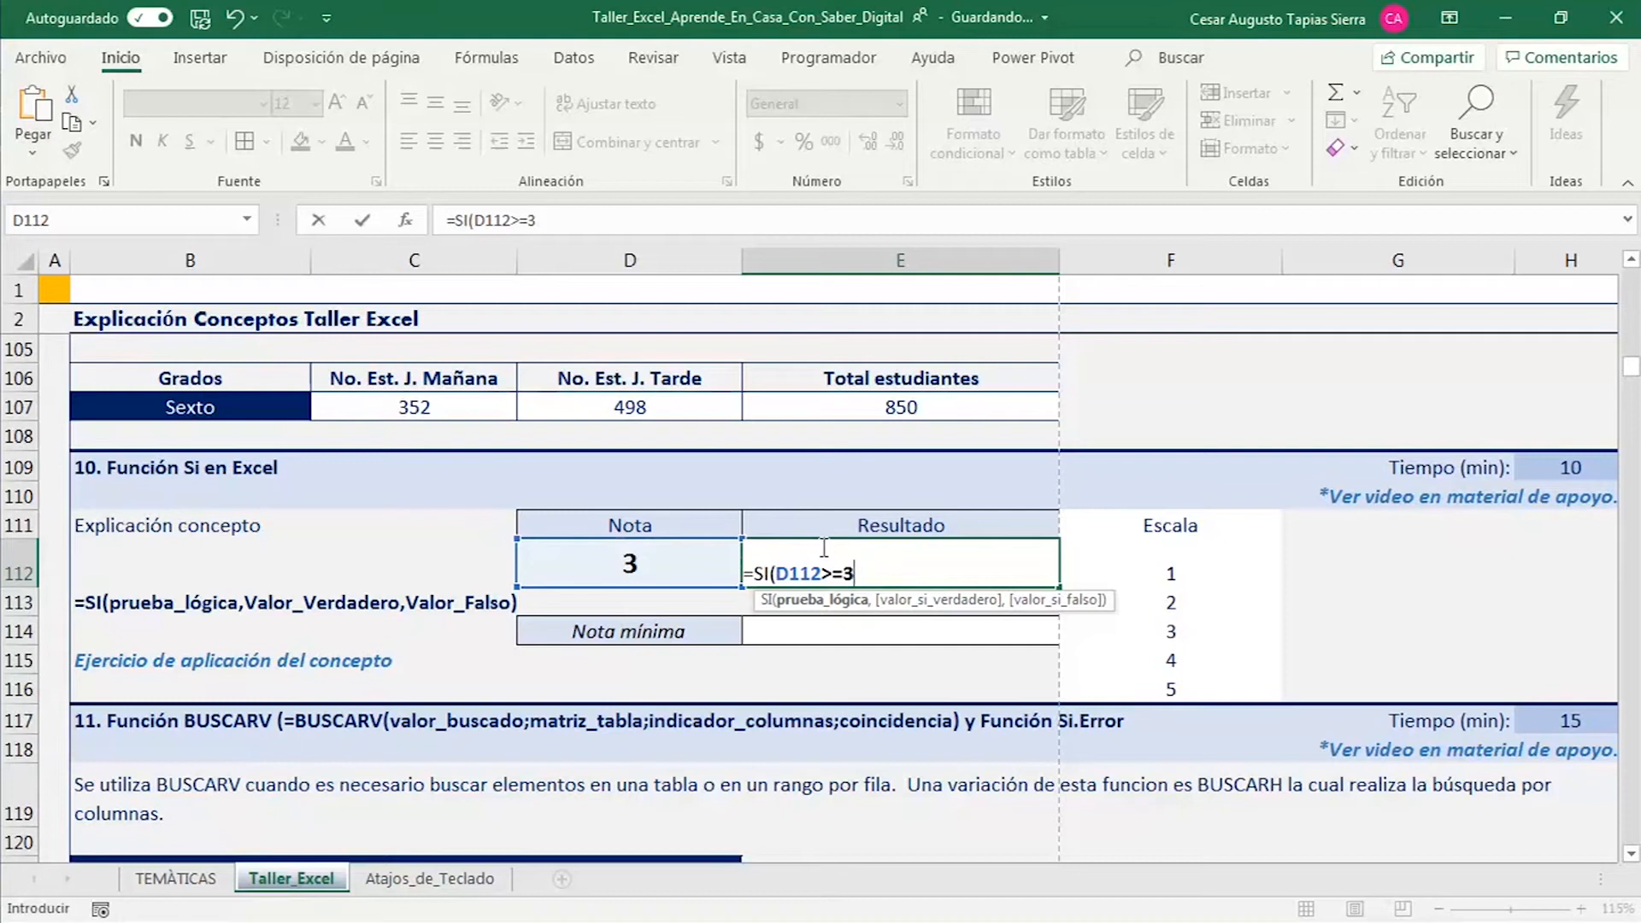
- Complete the SI formula with "Aprobado" for true and "Reprobado" for false, and align the Resultado cell vertically to the middle
text(,)
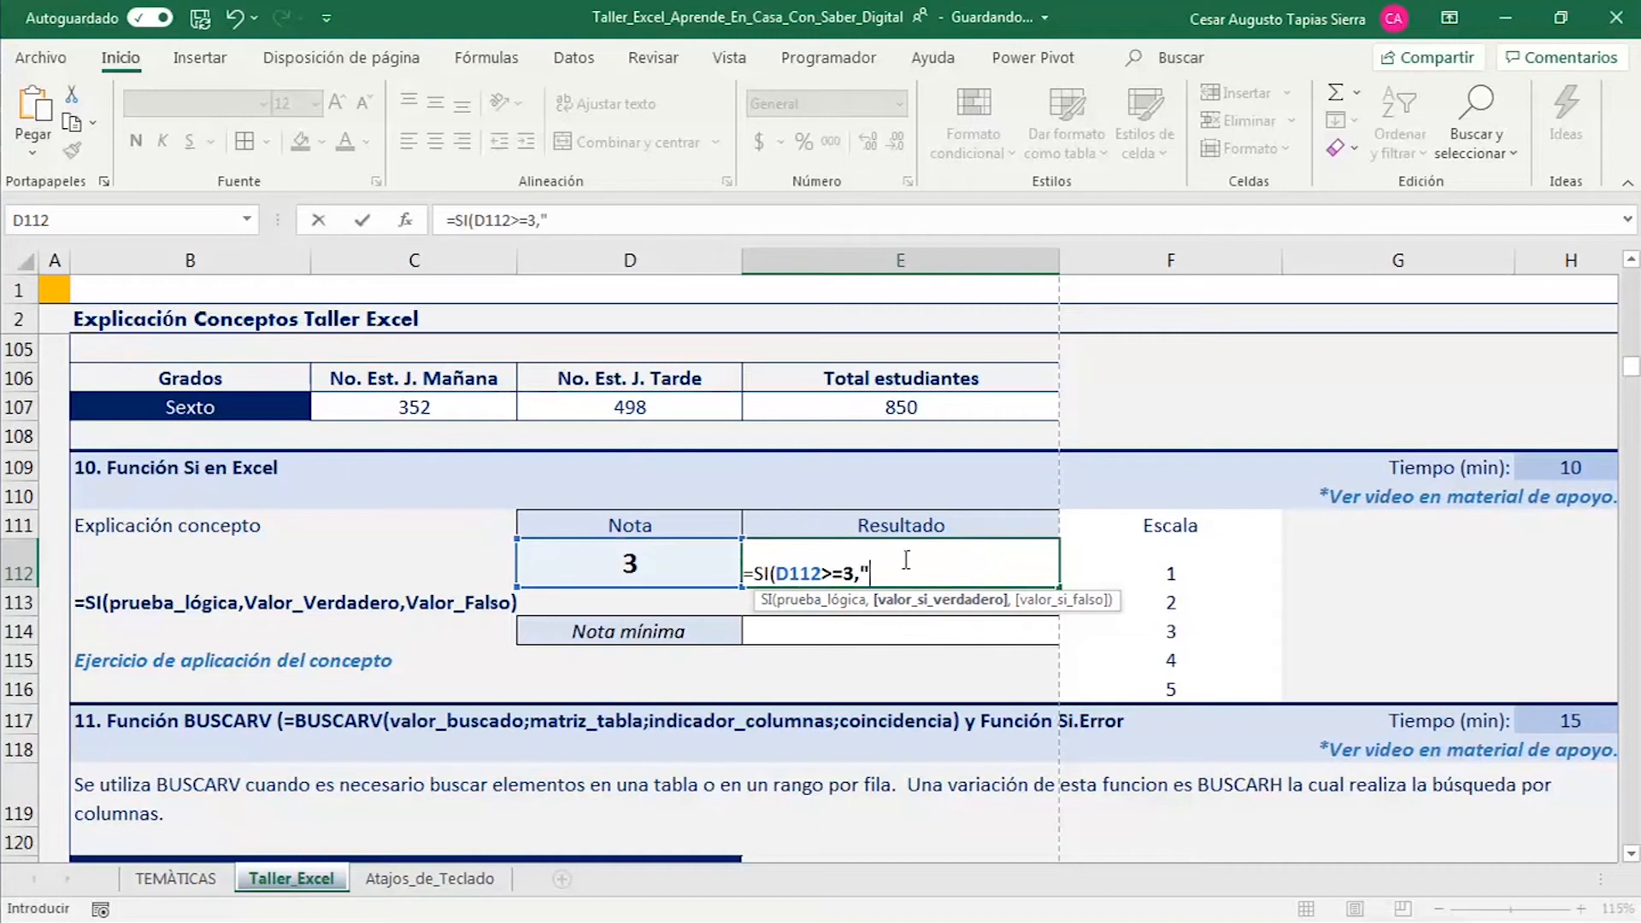
text(Aprobado)
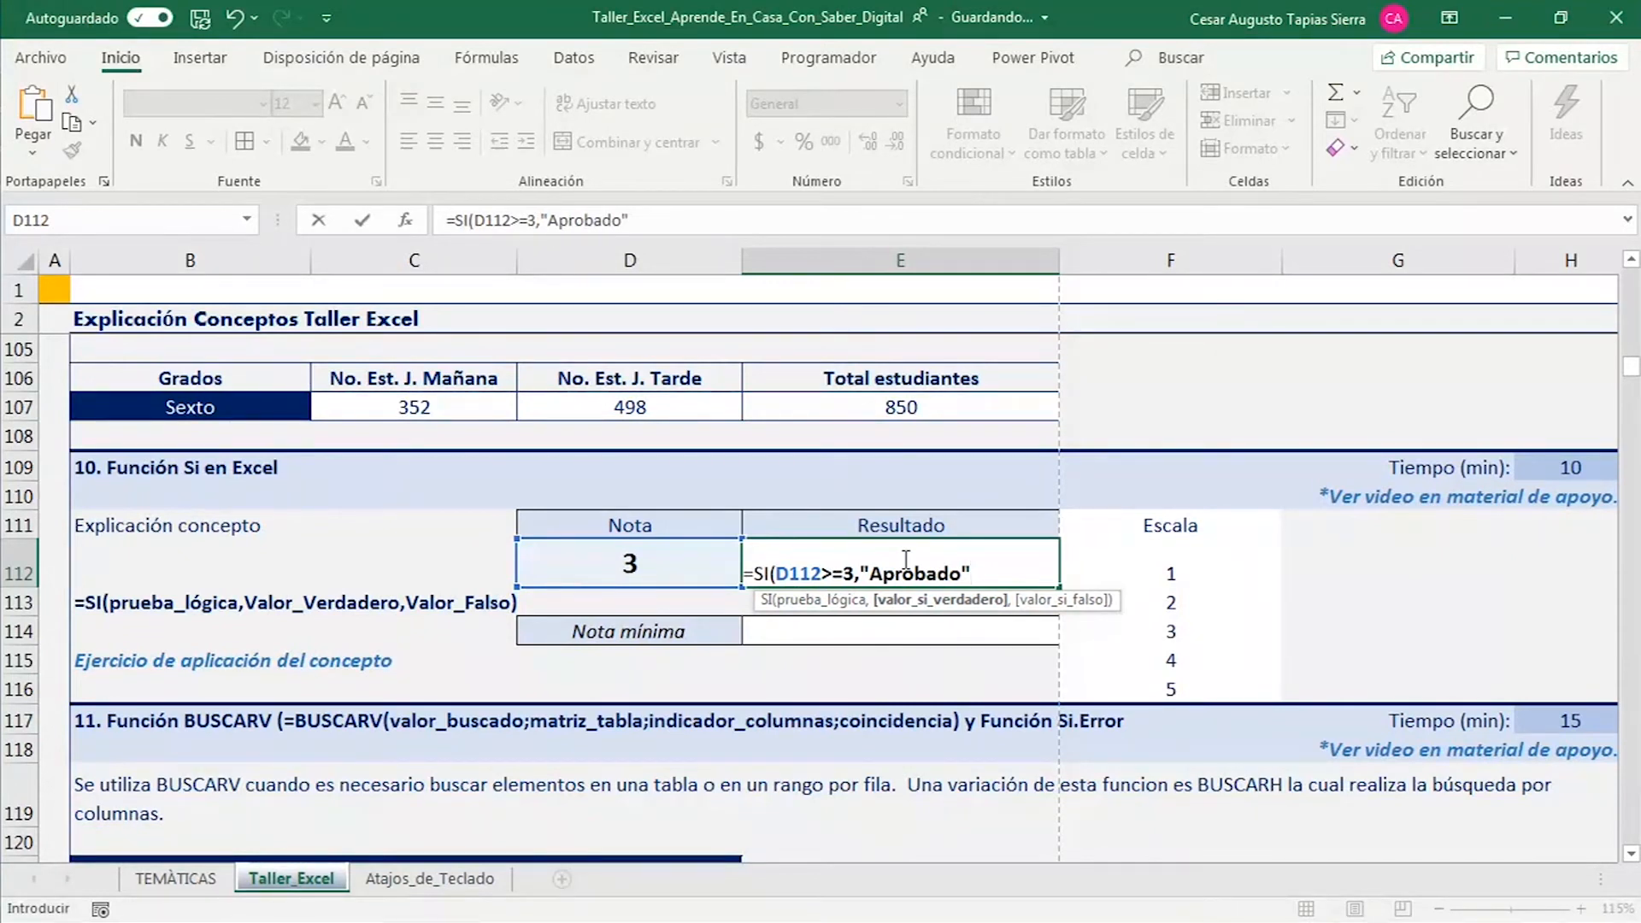
text(,"Rep)
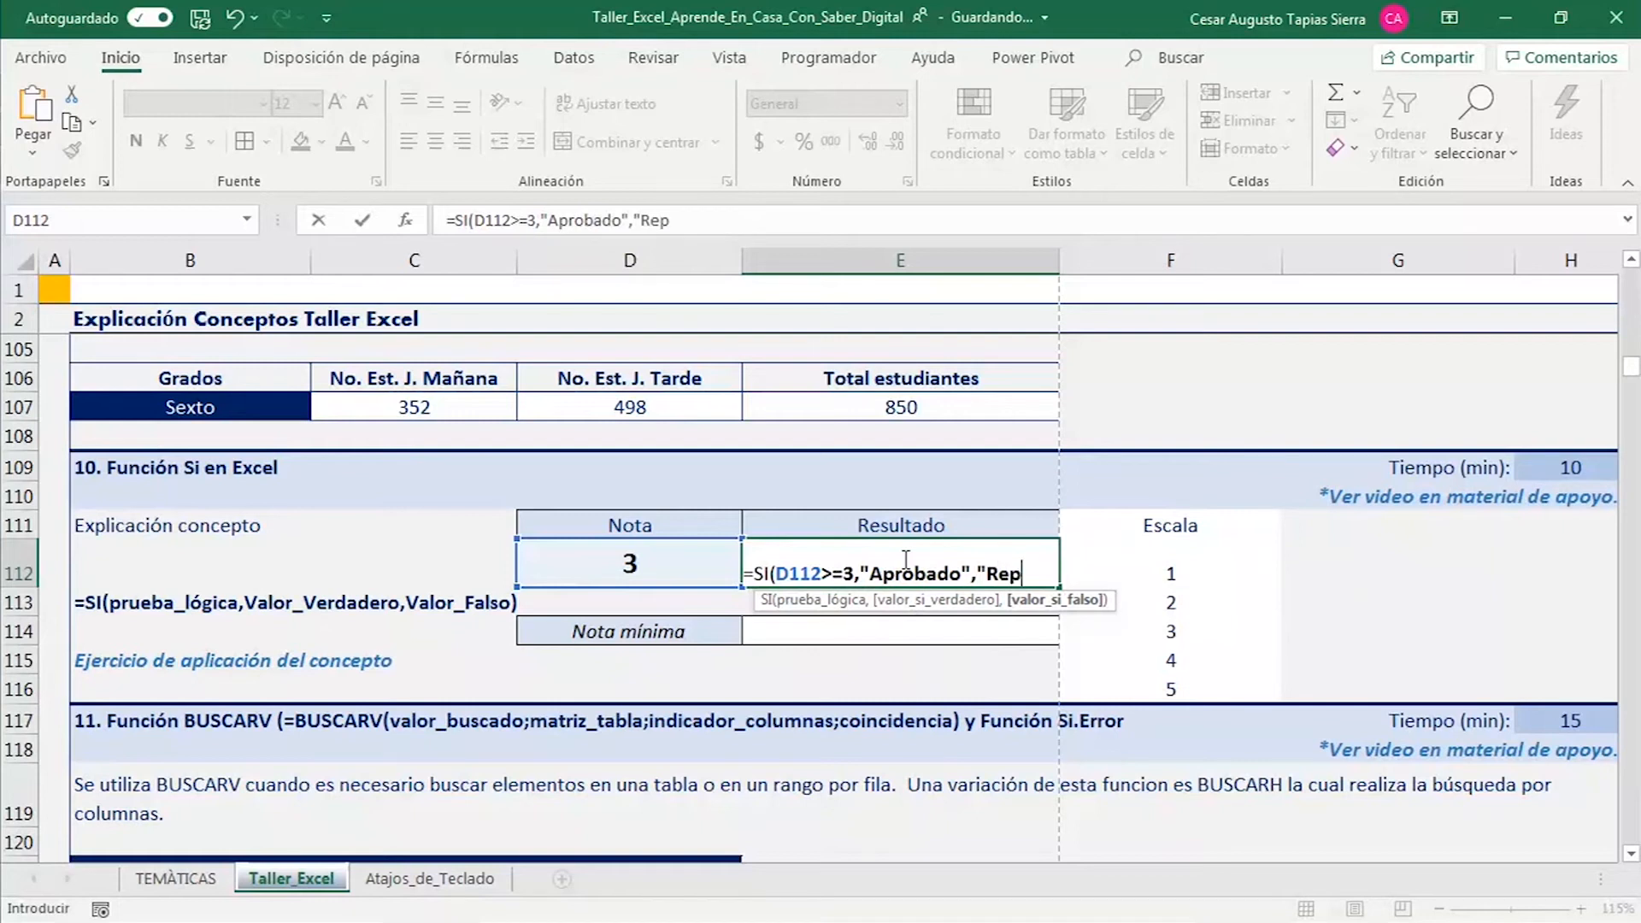
text(ronad)
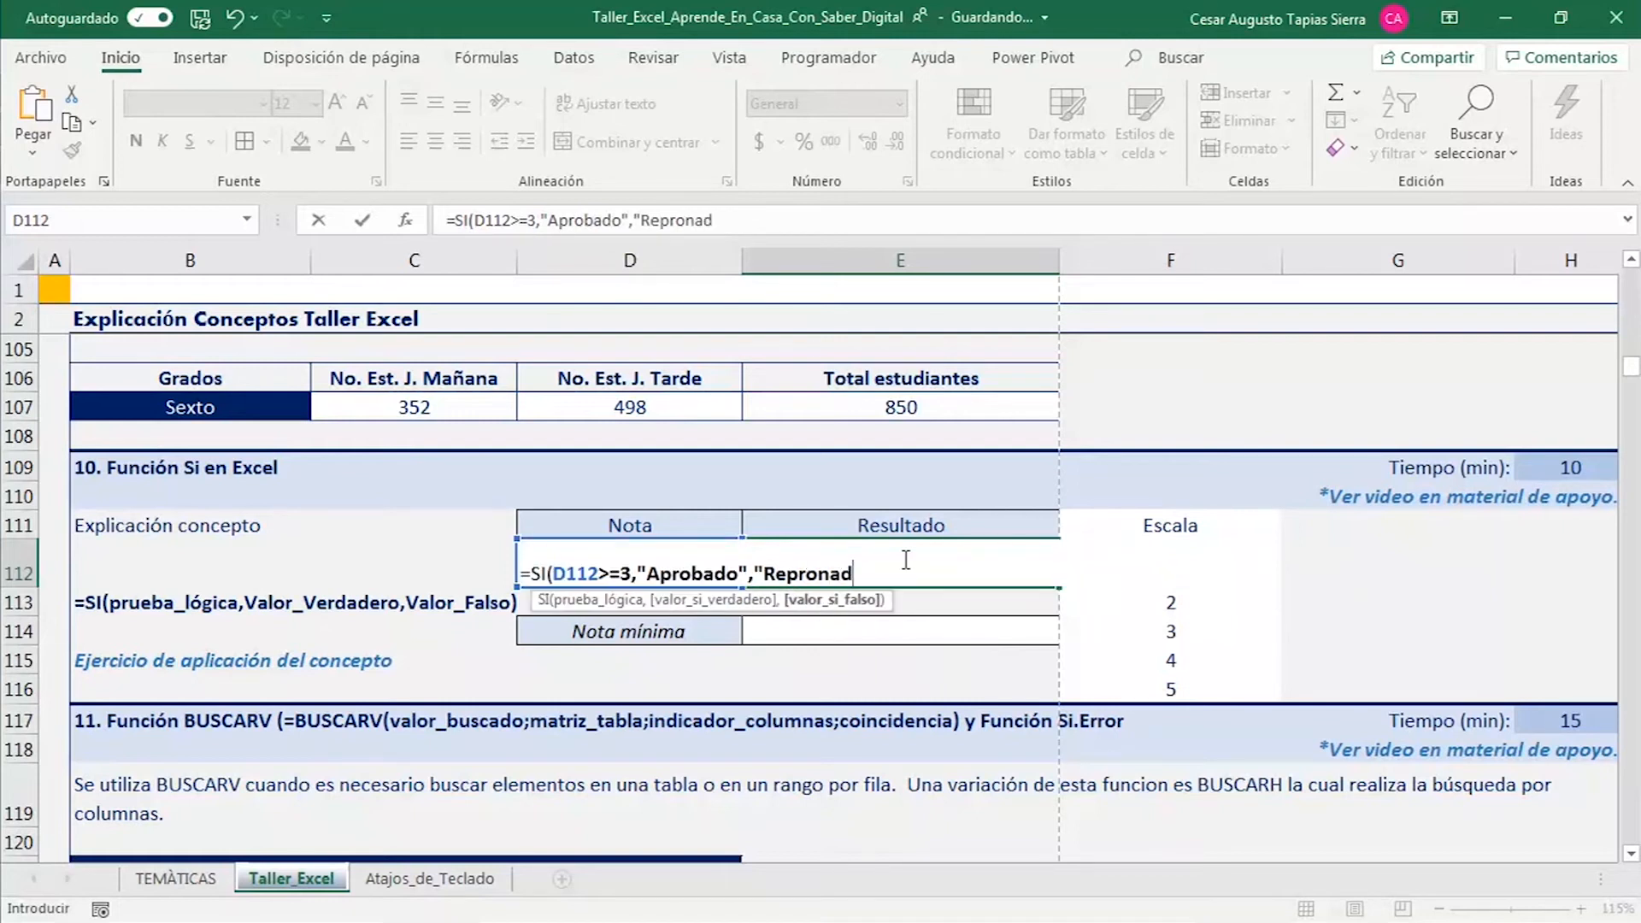
text(o"))
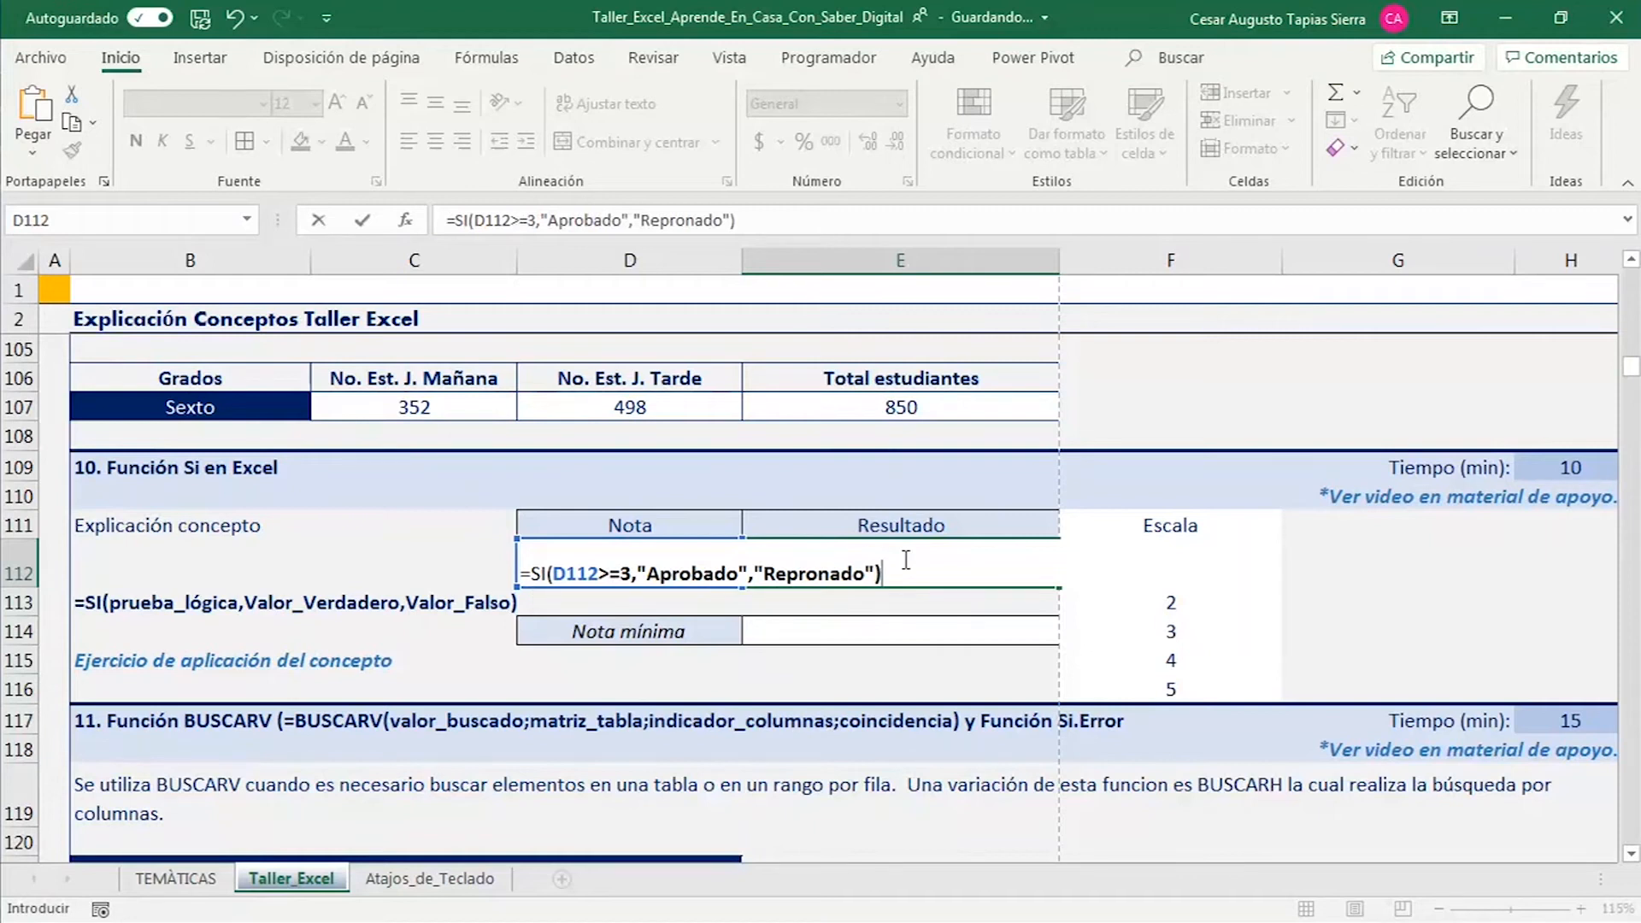
click(819, 573)
key(Delete)
text(b)
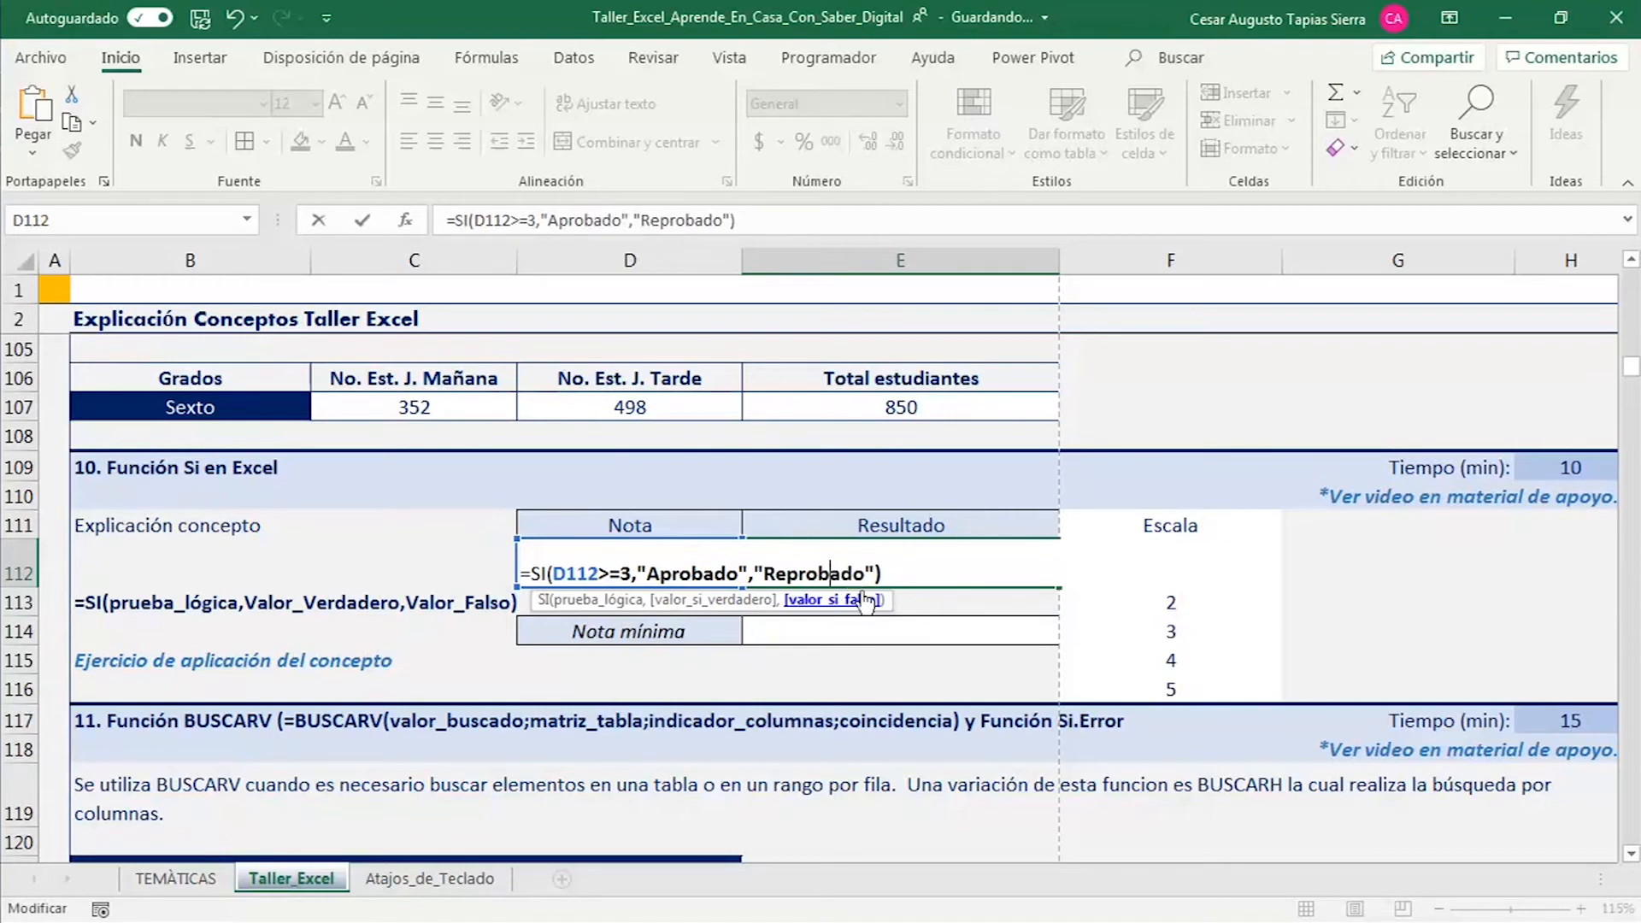
key(Return)
click(945, 560)
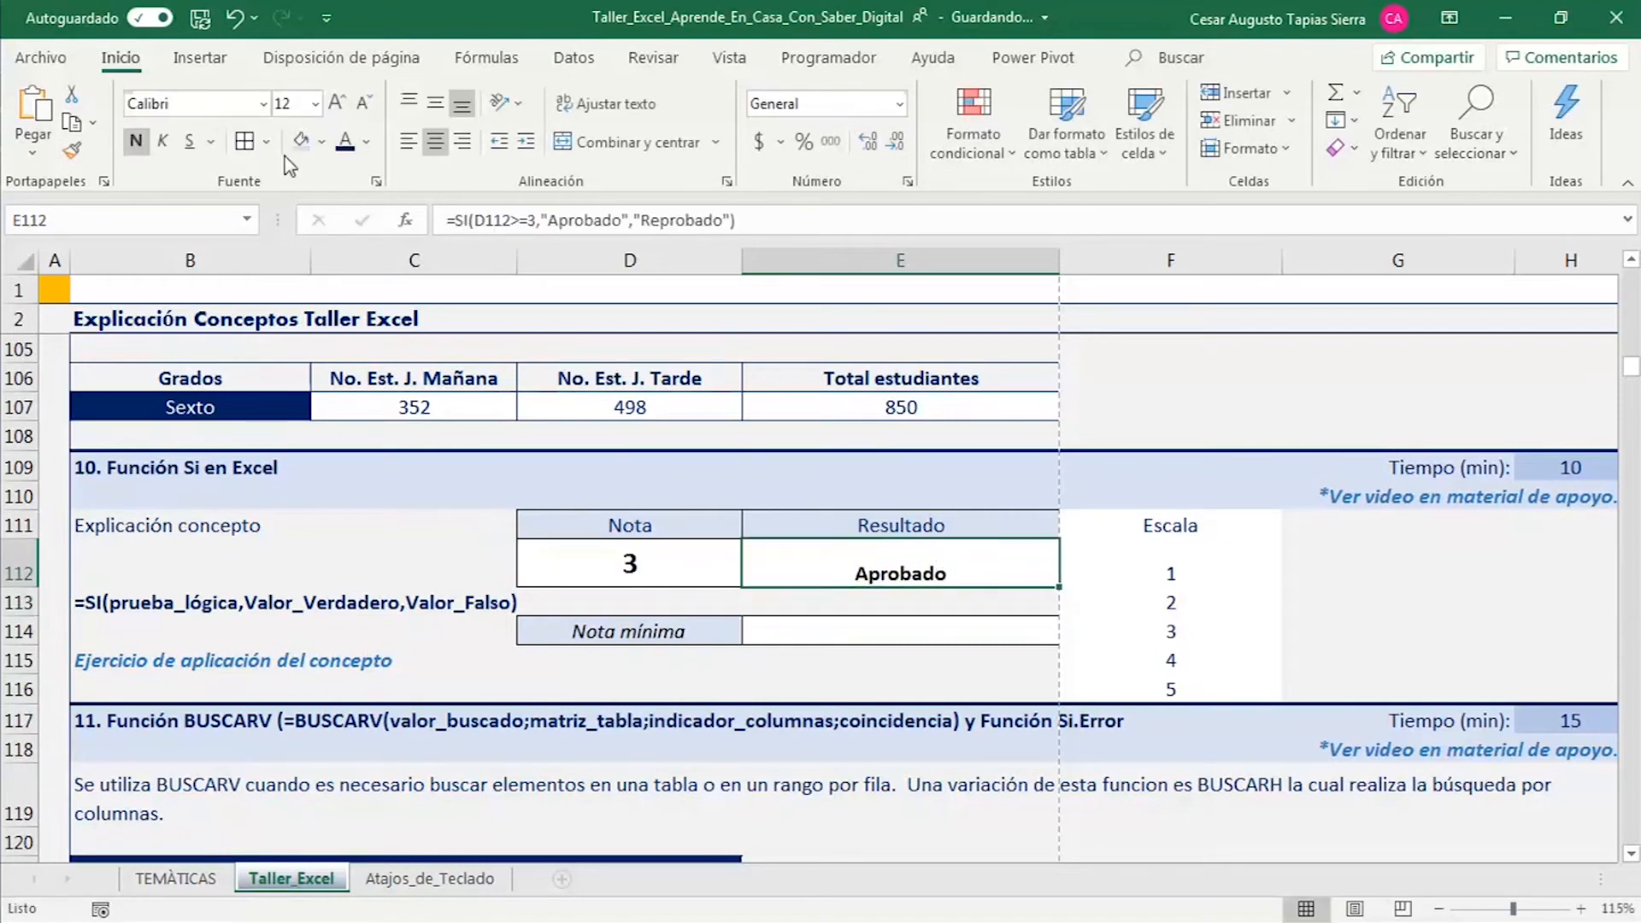
click(433, 106)
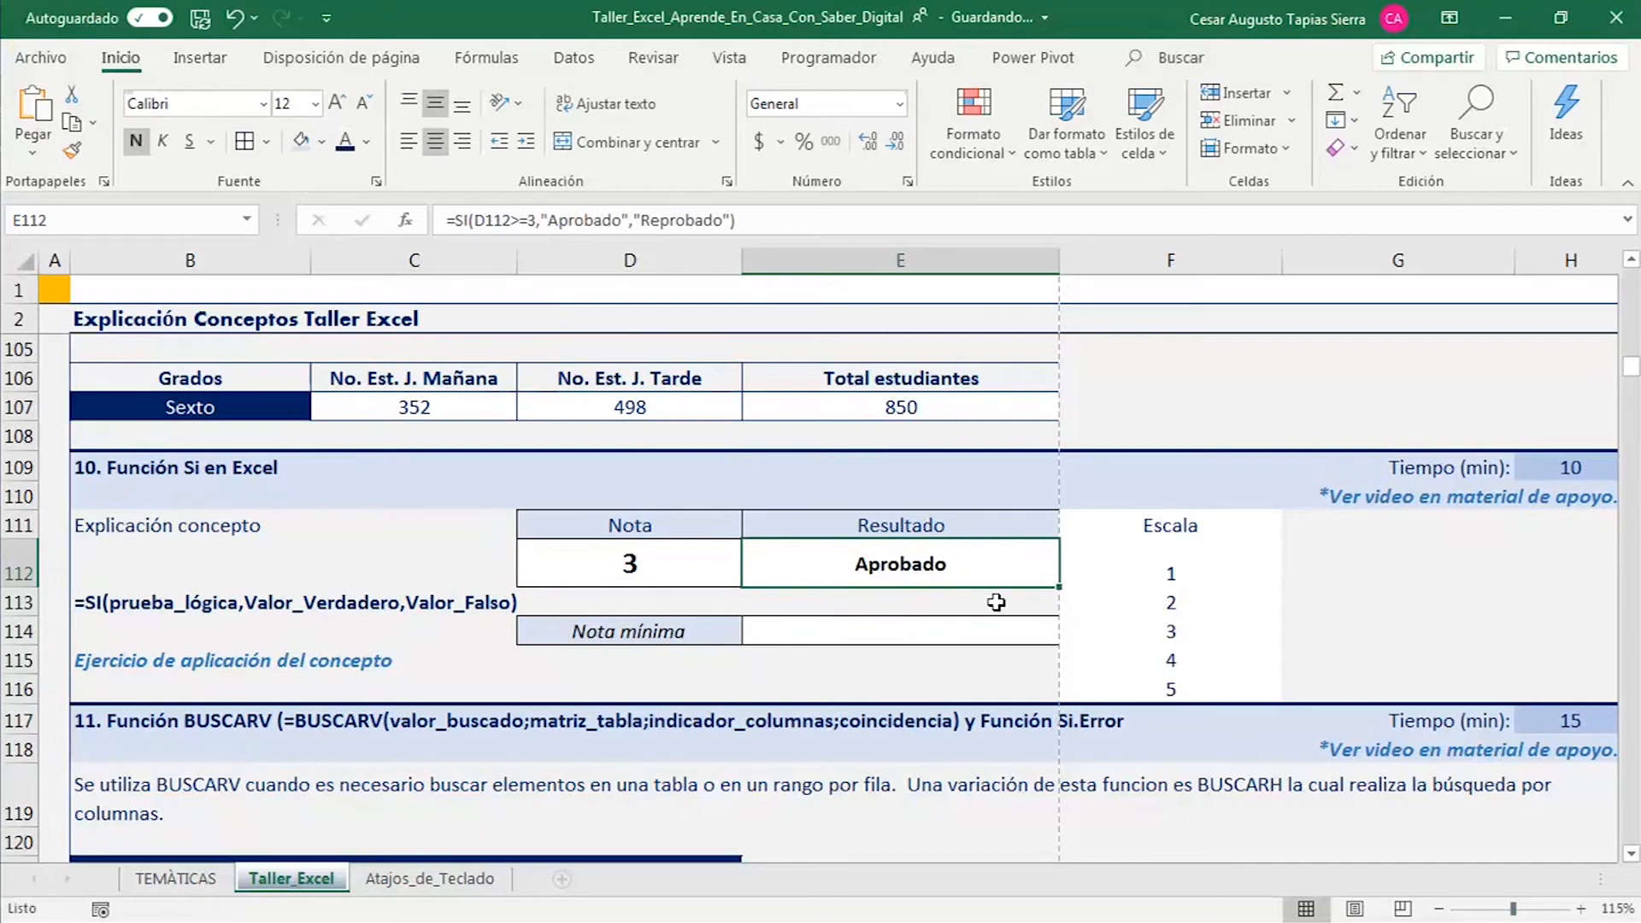
- Test the formula by choosing grades 2, 1, 4 and finally 5 from the Nota cell's drop-down list
click(682, 559)
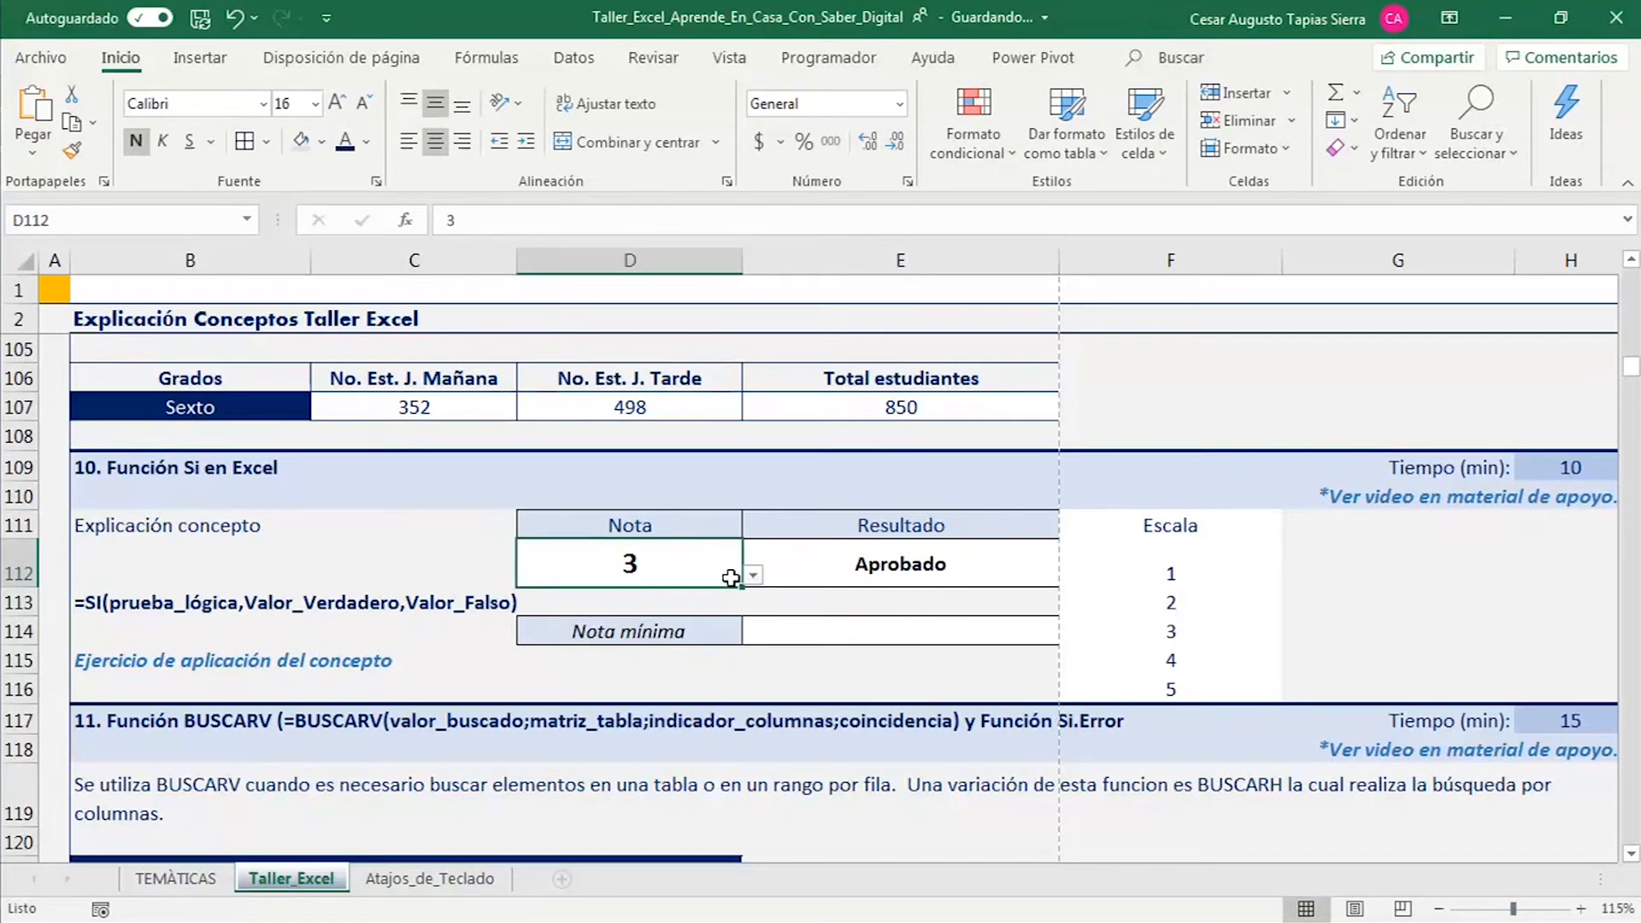
click(754, 575)
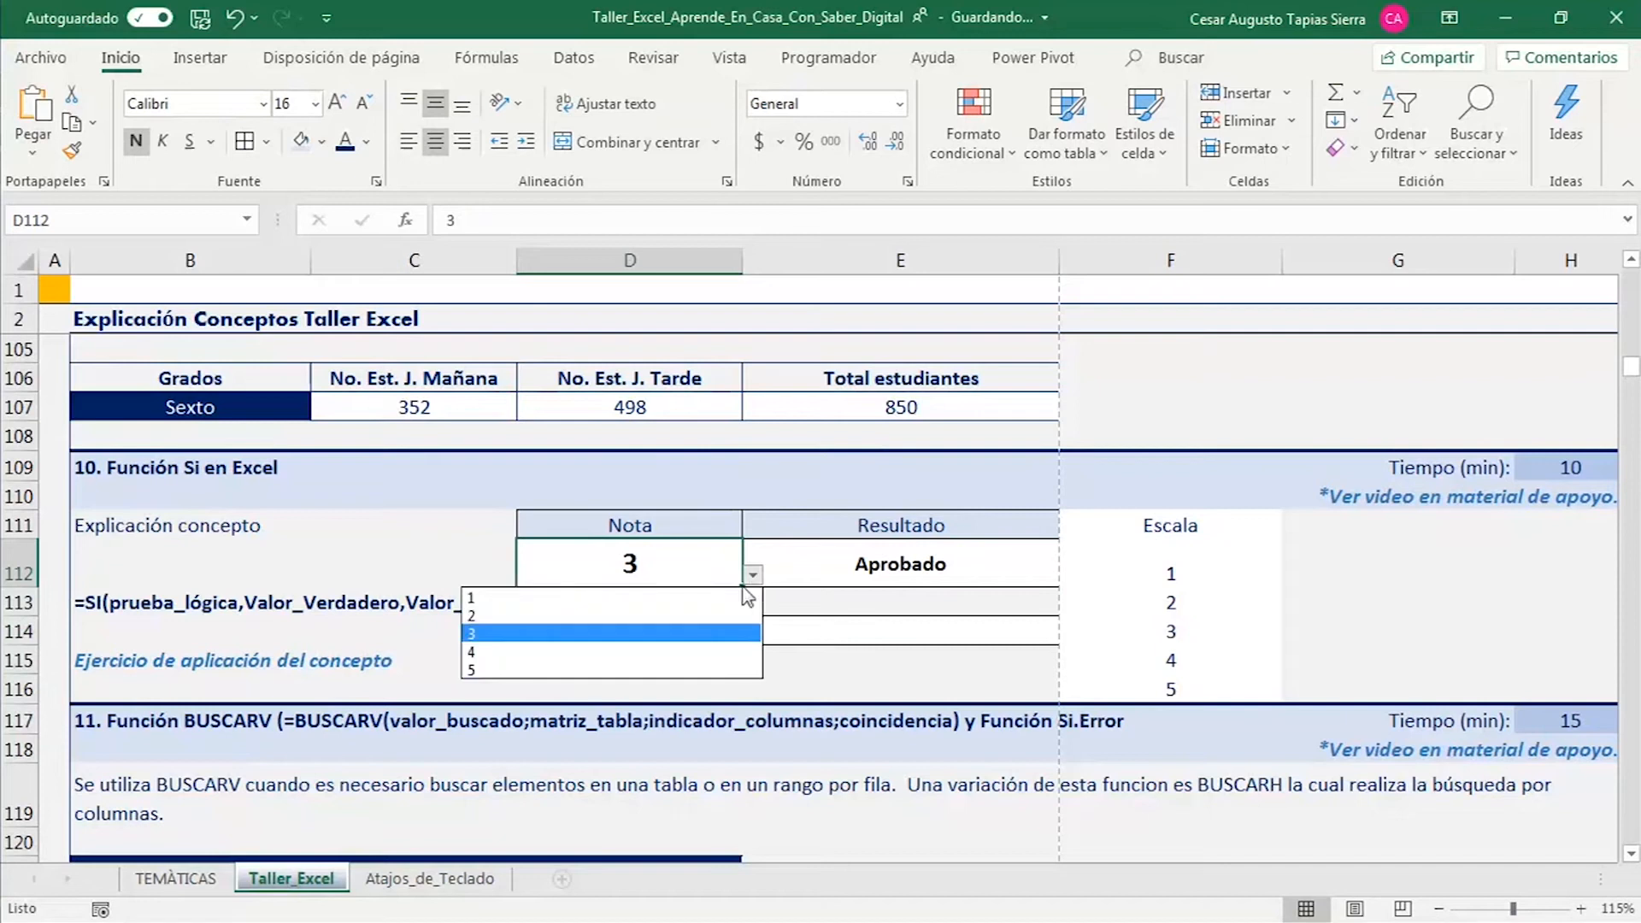
click(533, 616)
click(869, 577)
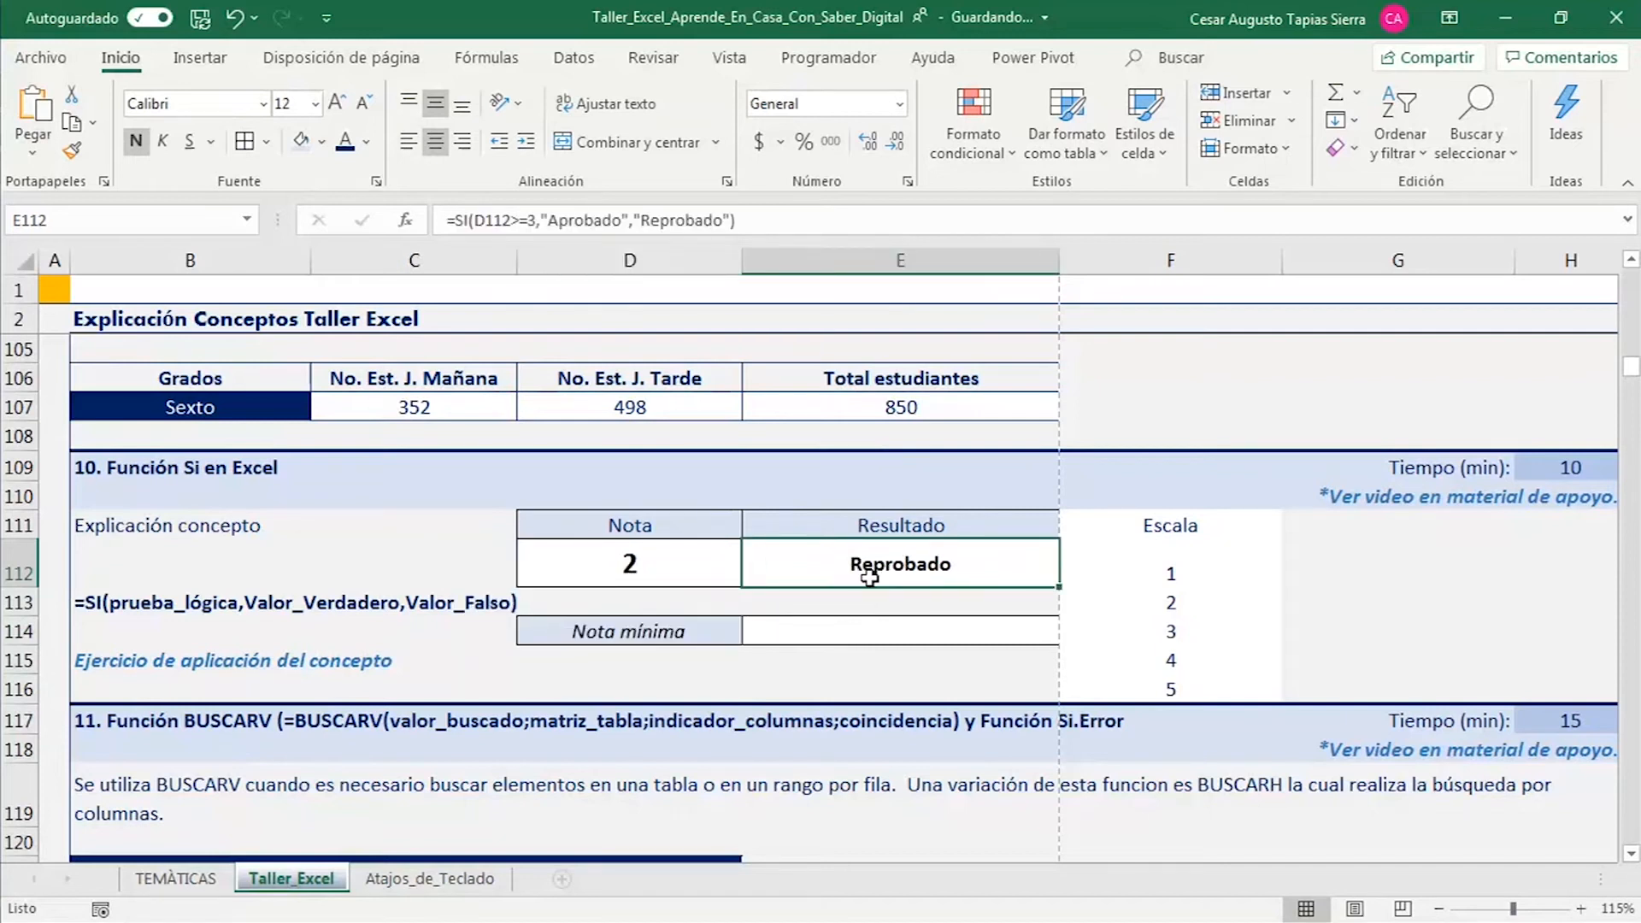
click(708, 572)
click(753, 575)
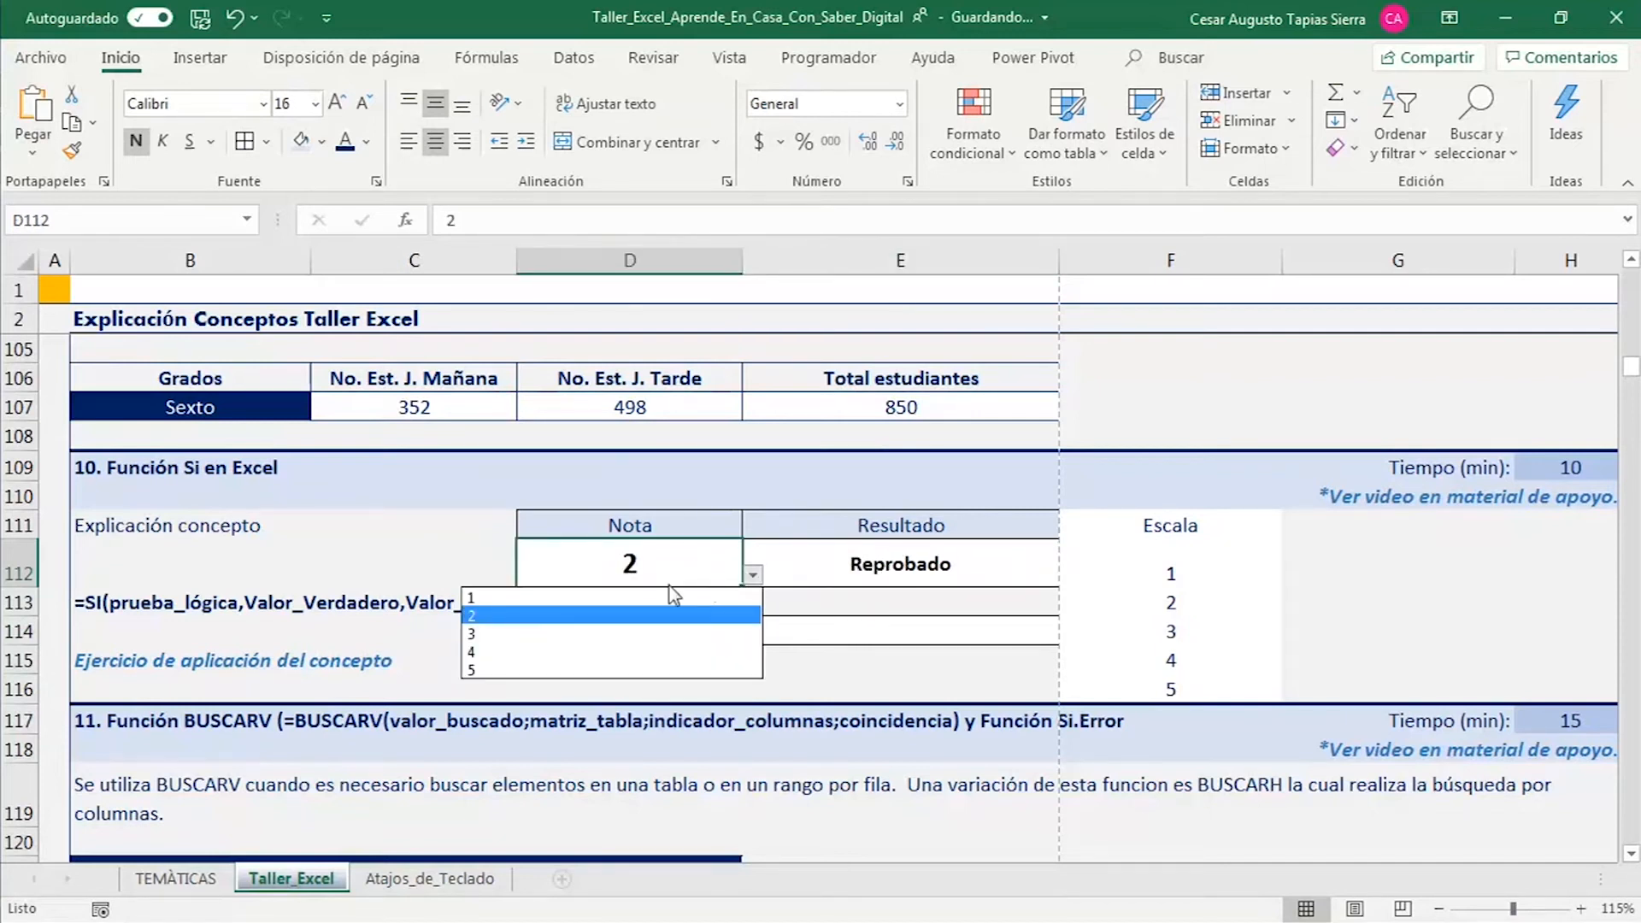
click(594, 599)
click(753, 575)
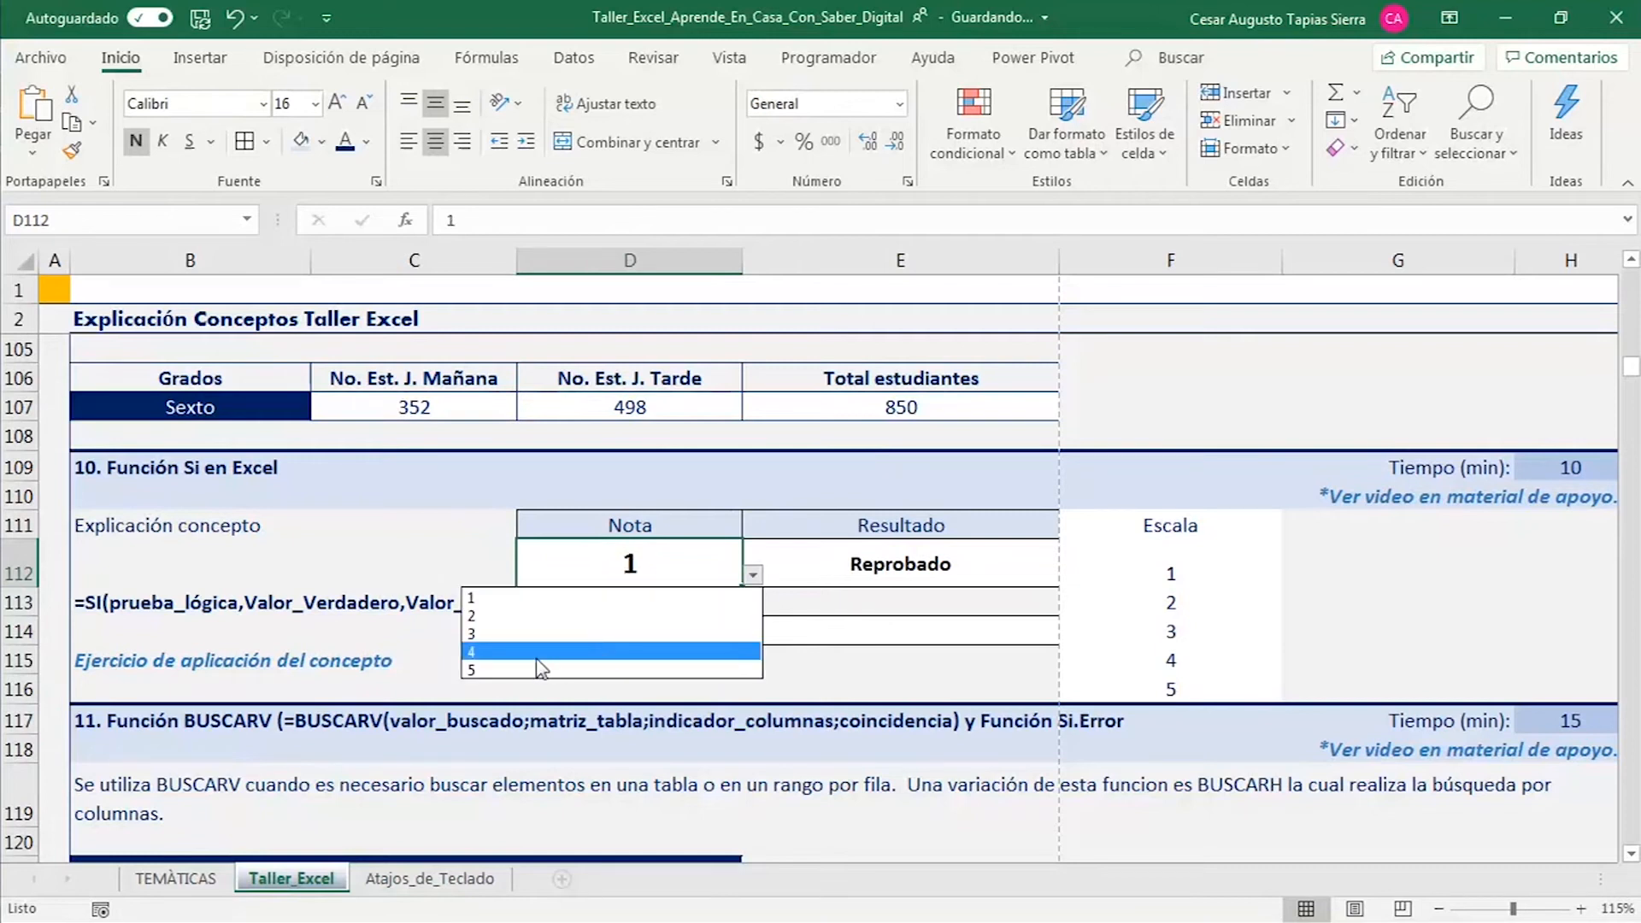
click(537, 656)
click(752, 575)
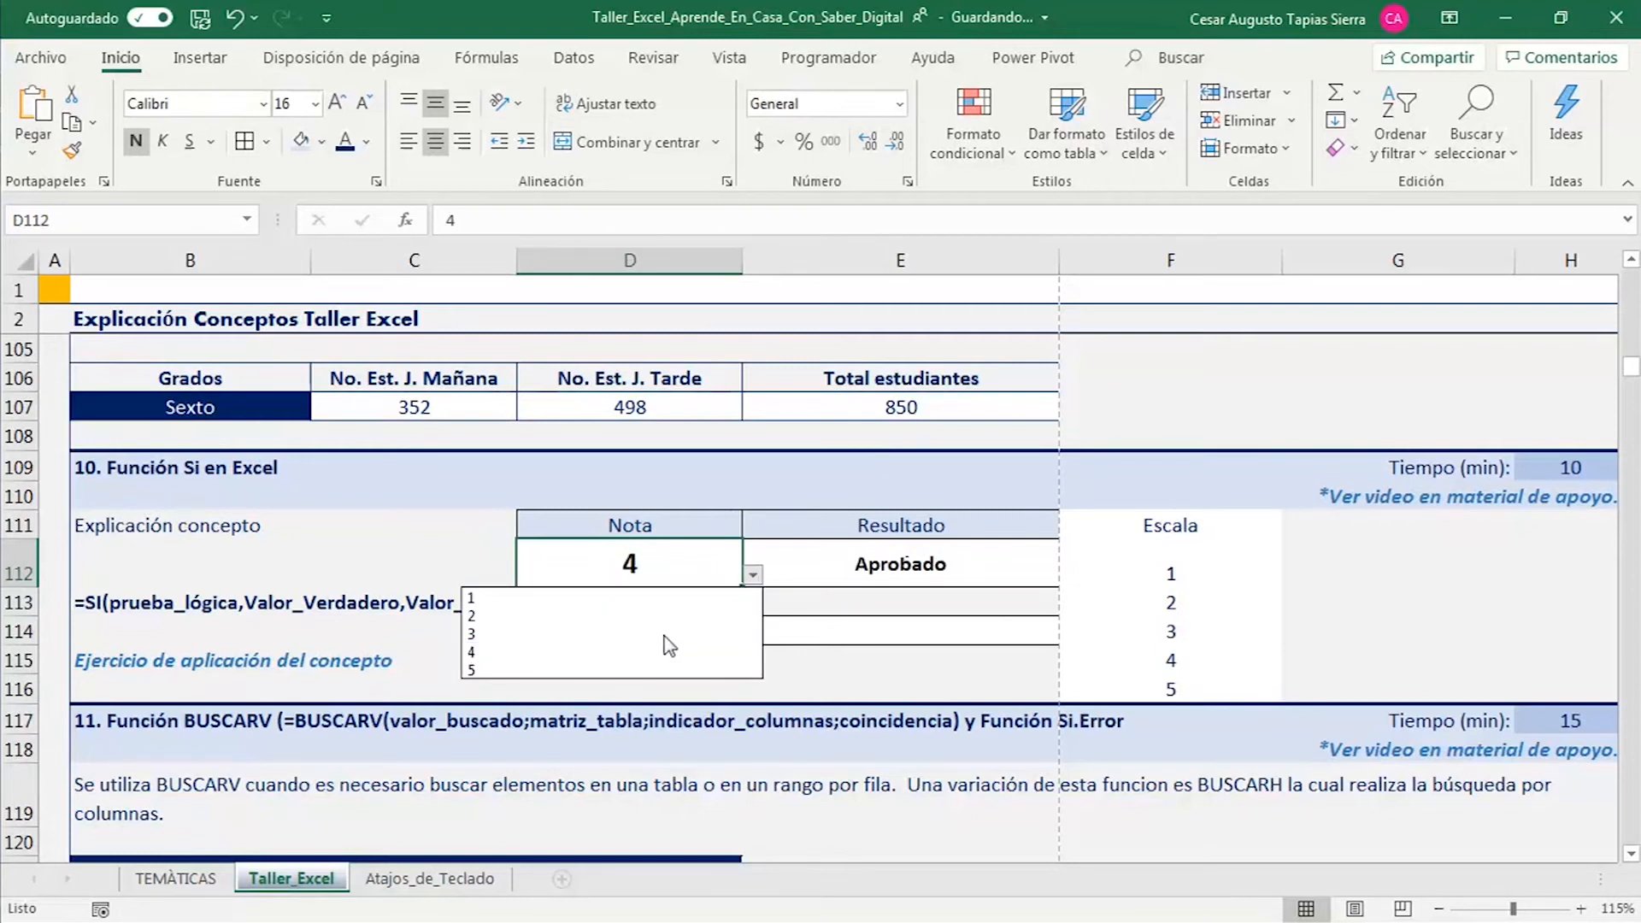
click(590, 670)
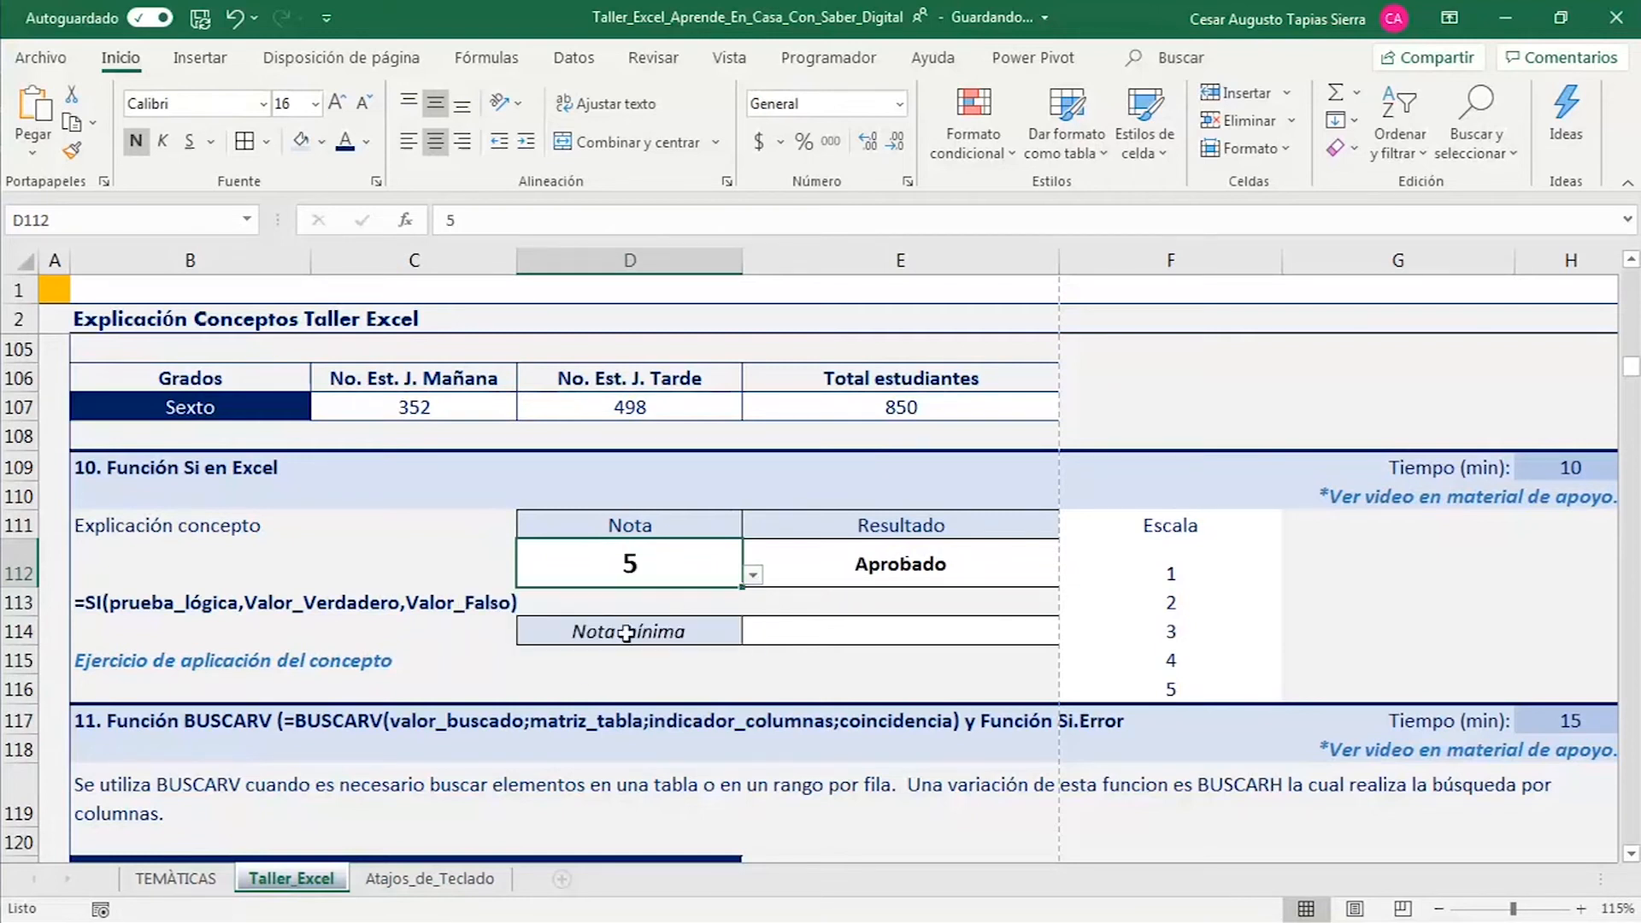
- Add an equal-to highlight rule for "Reprobado" to the Resultado cell E112, with light red fill and dark red text
click(812, 573)
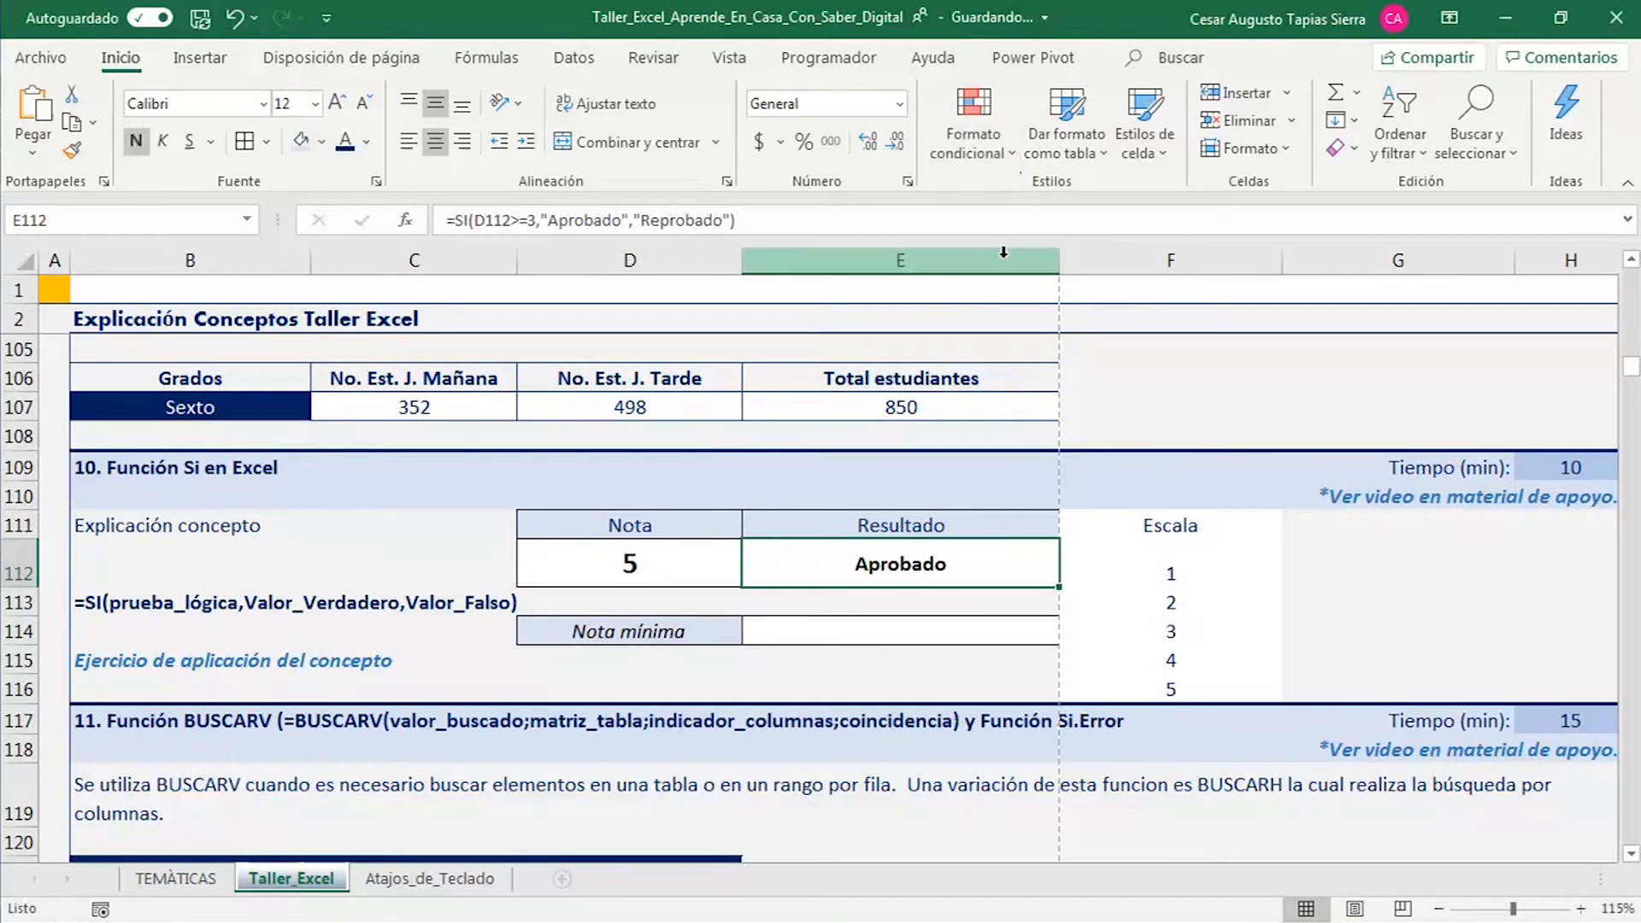
click(1013, 165)
mouse_move(1160, 205)
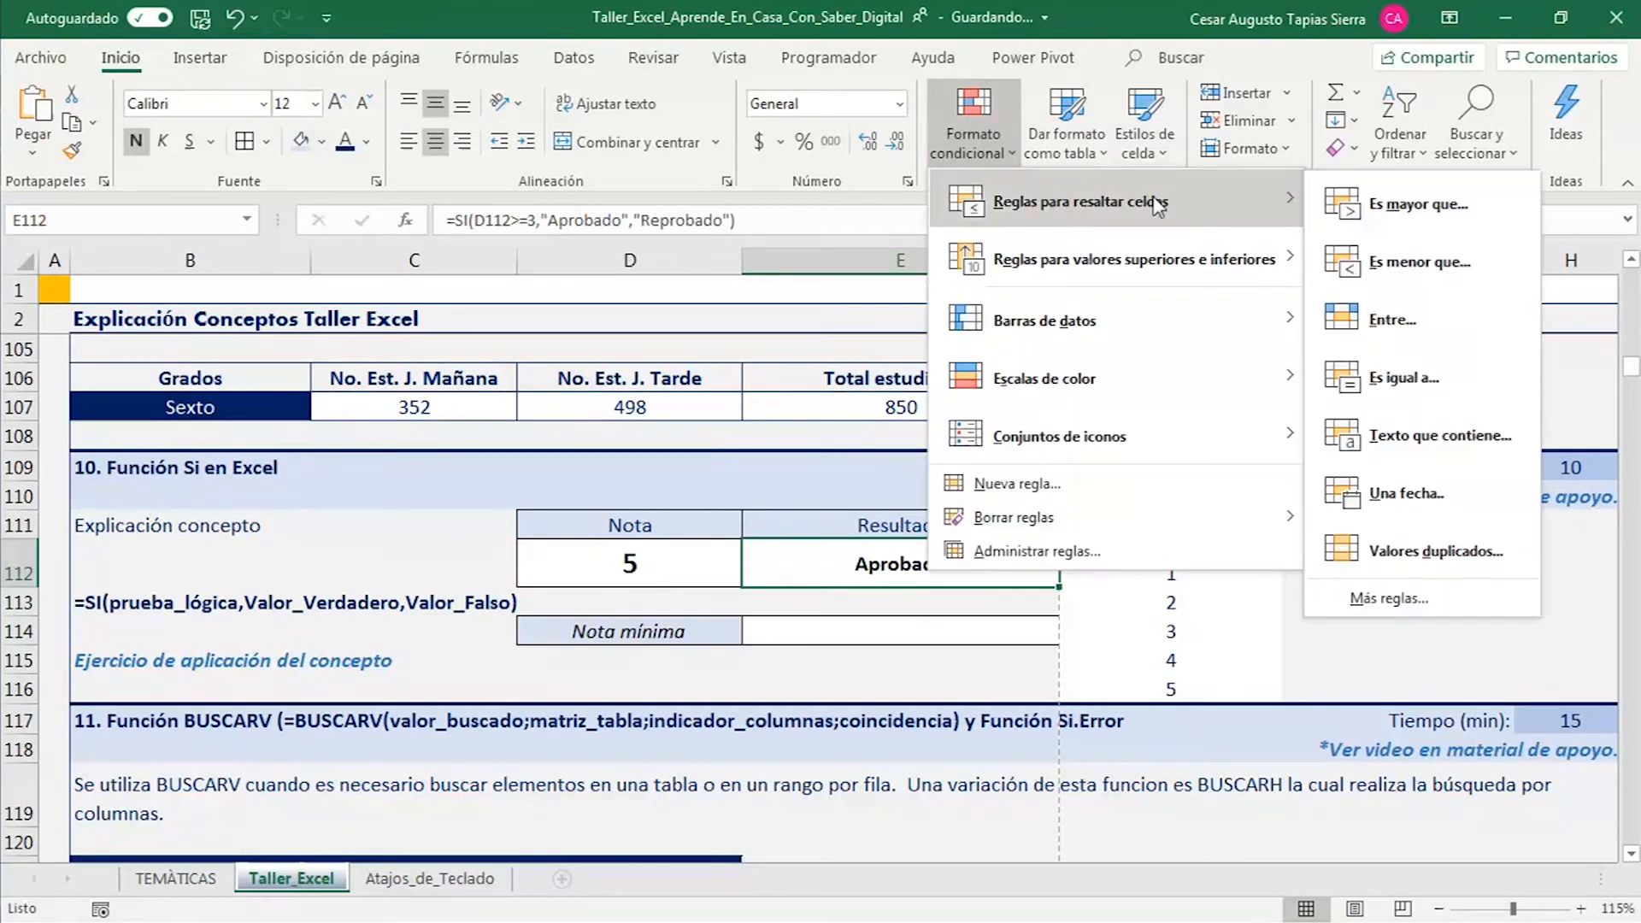
click(1424, 380)
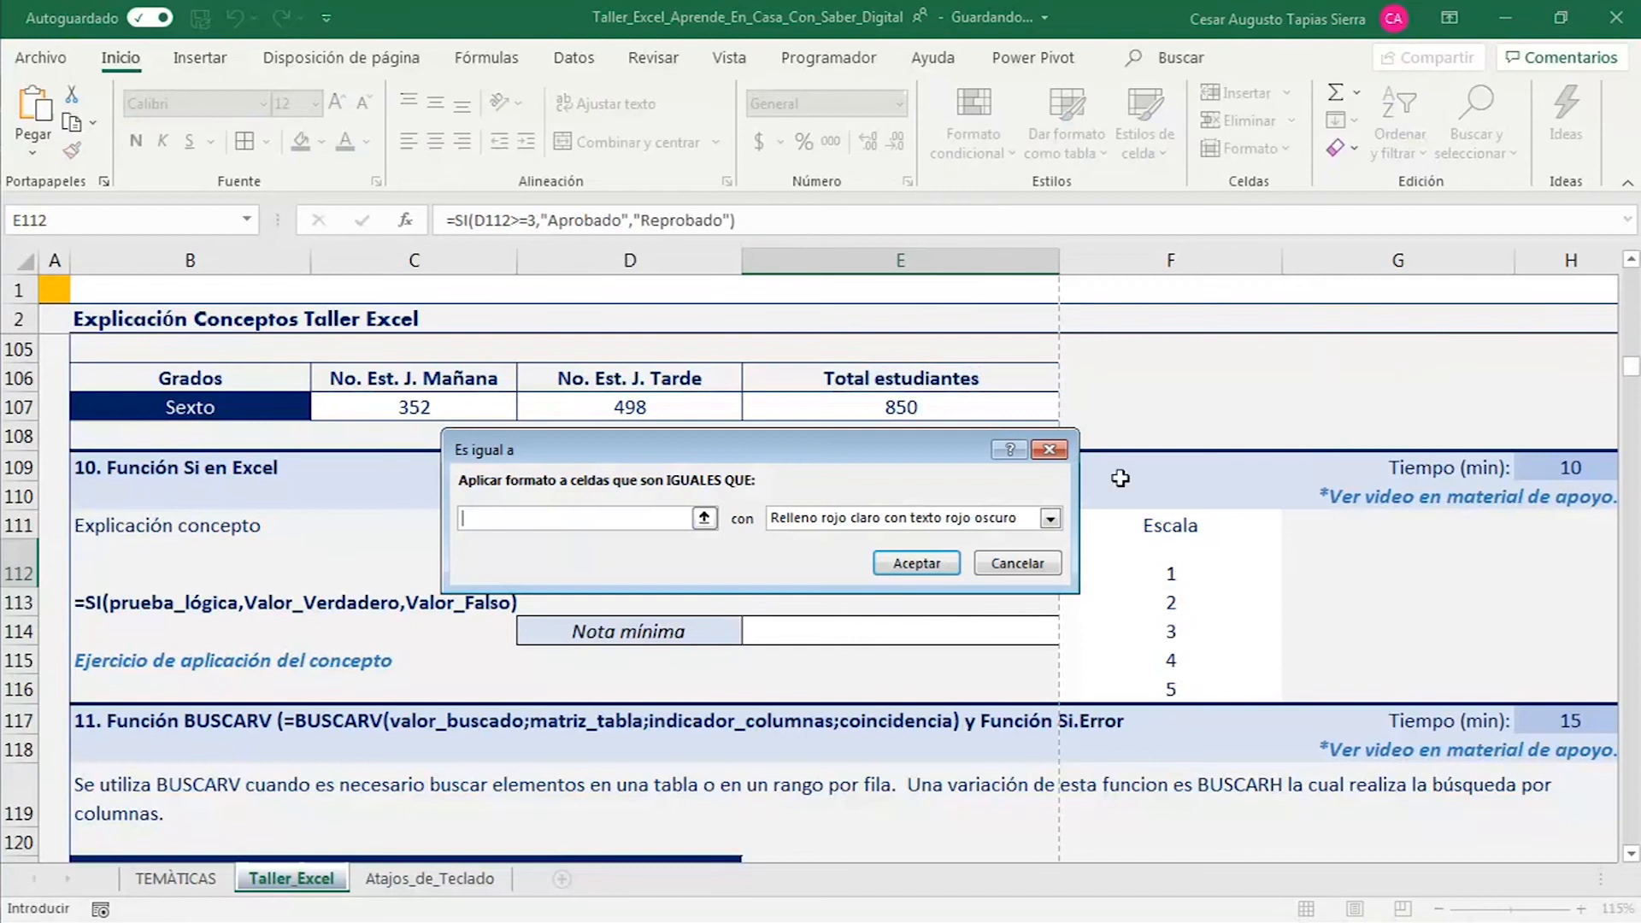
text(re)
click(933, 562)
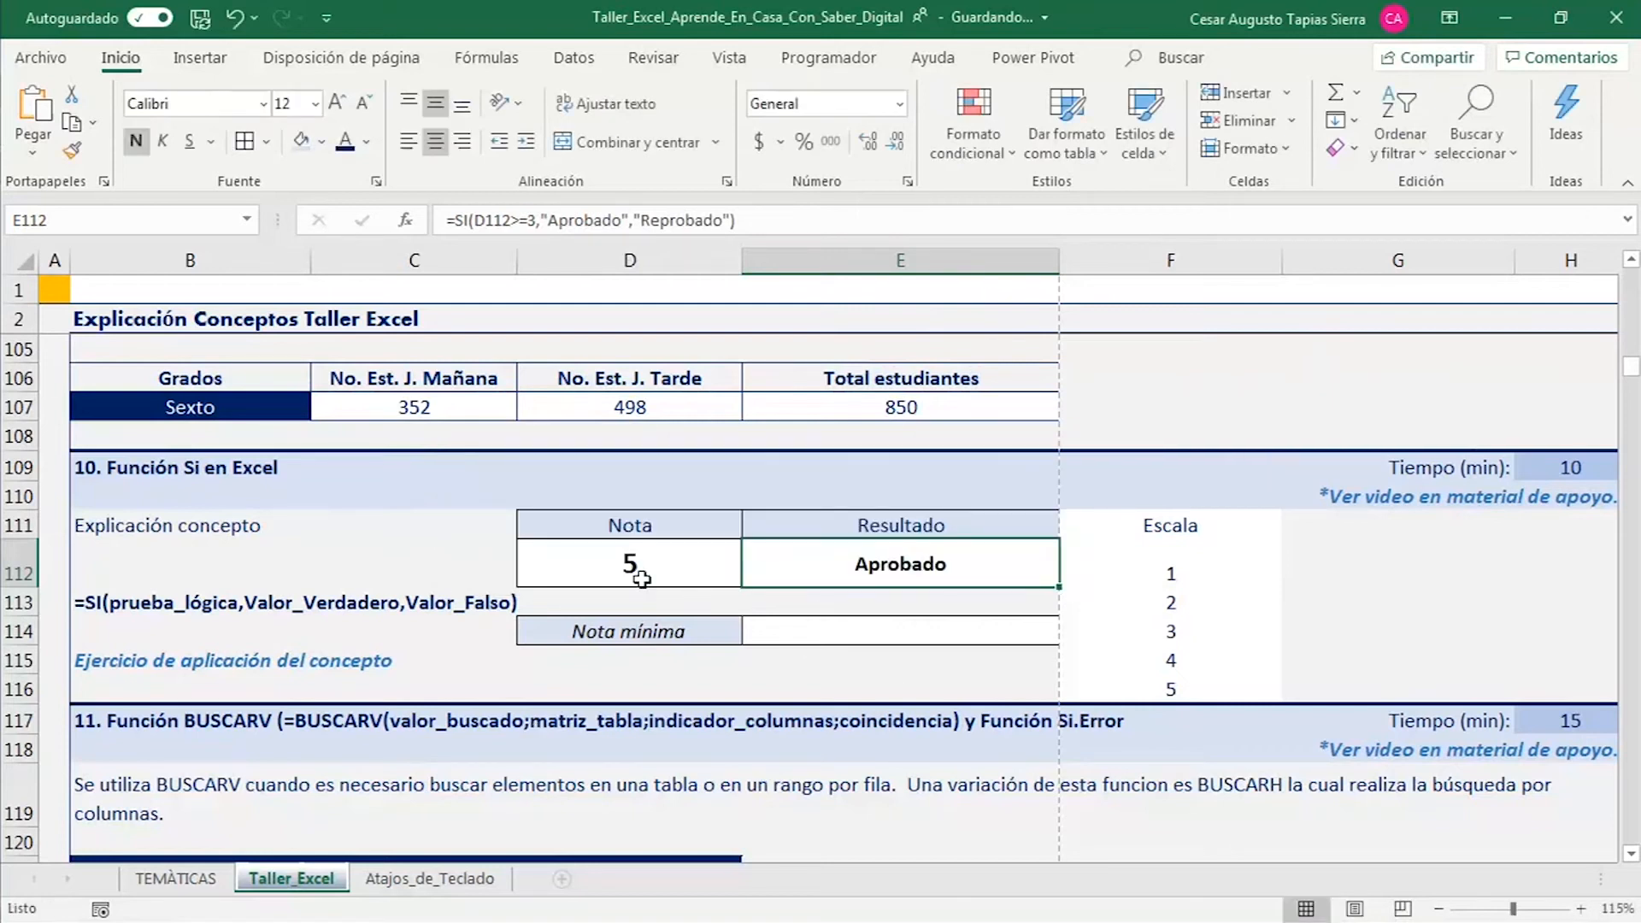
- Test the red highlight rule by choosing grade 1 and then grade 4 for the Nota cell
click(740, 569)
click(752, 575)
click(645, 597)
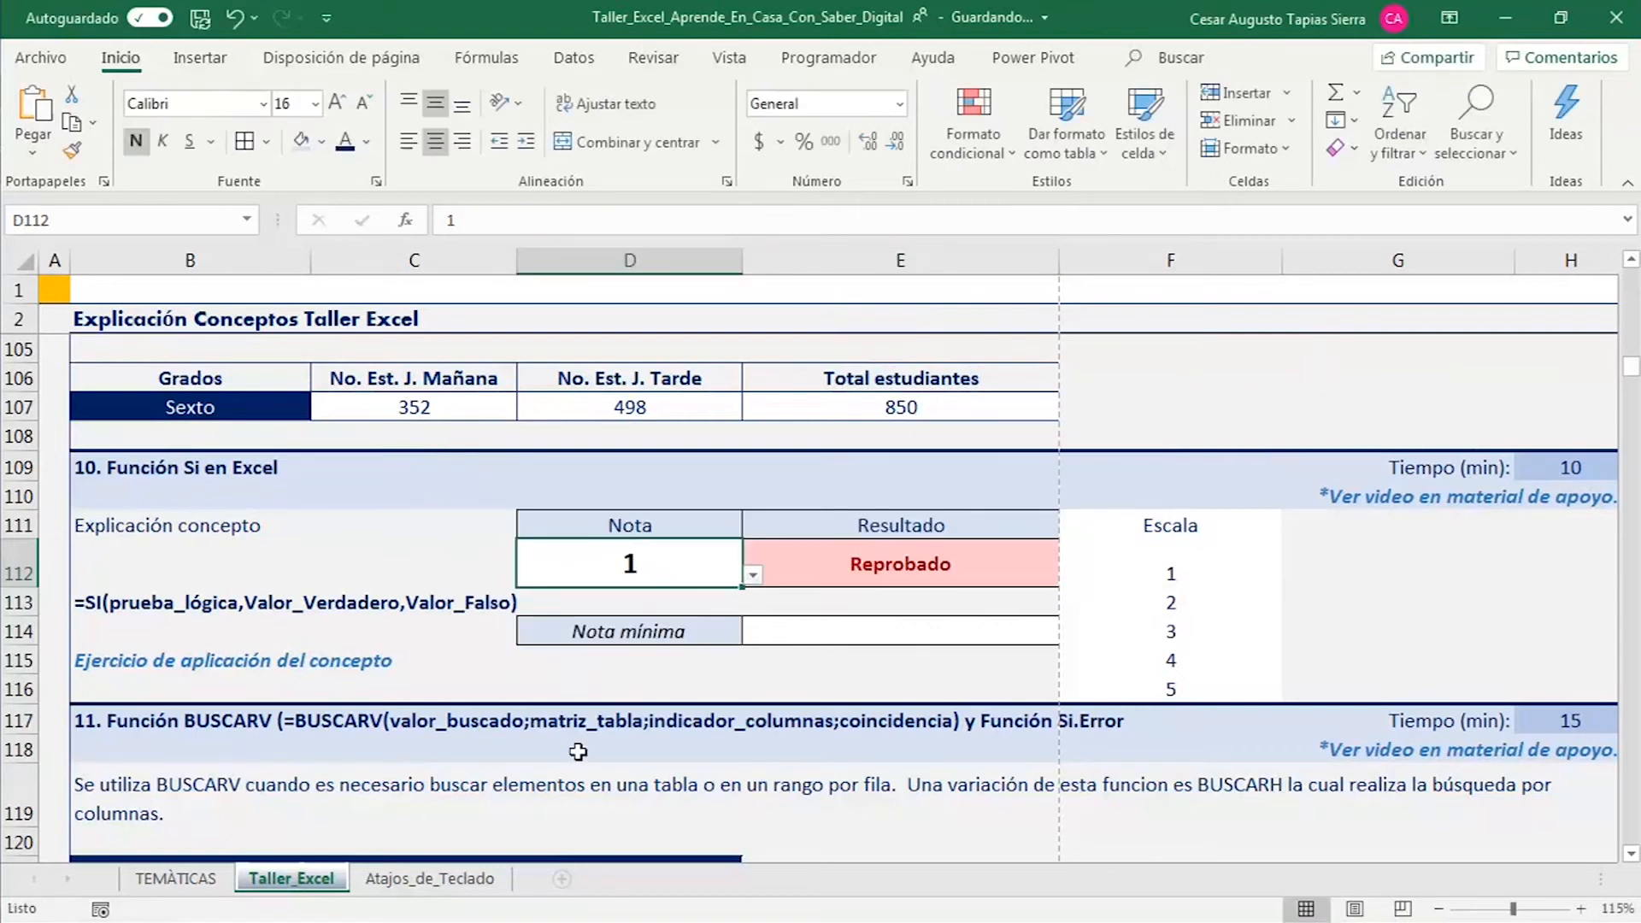
click(753, 575)
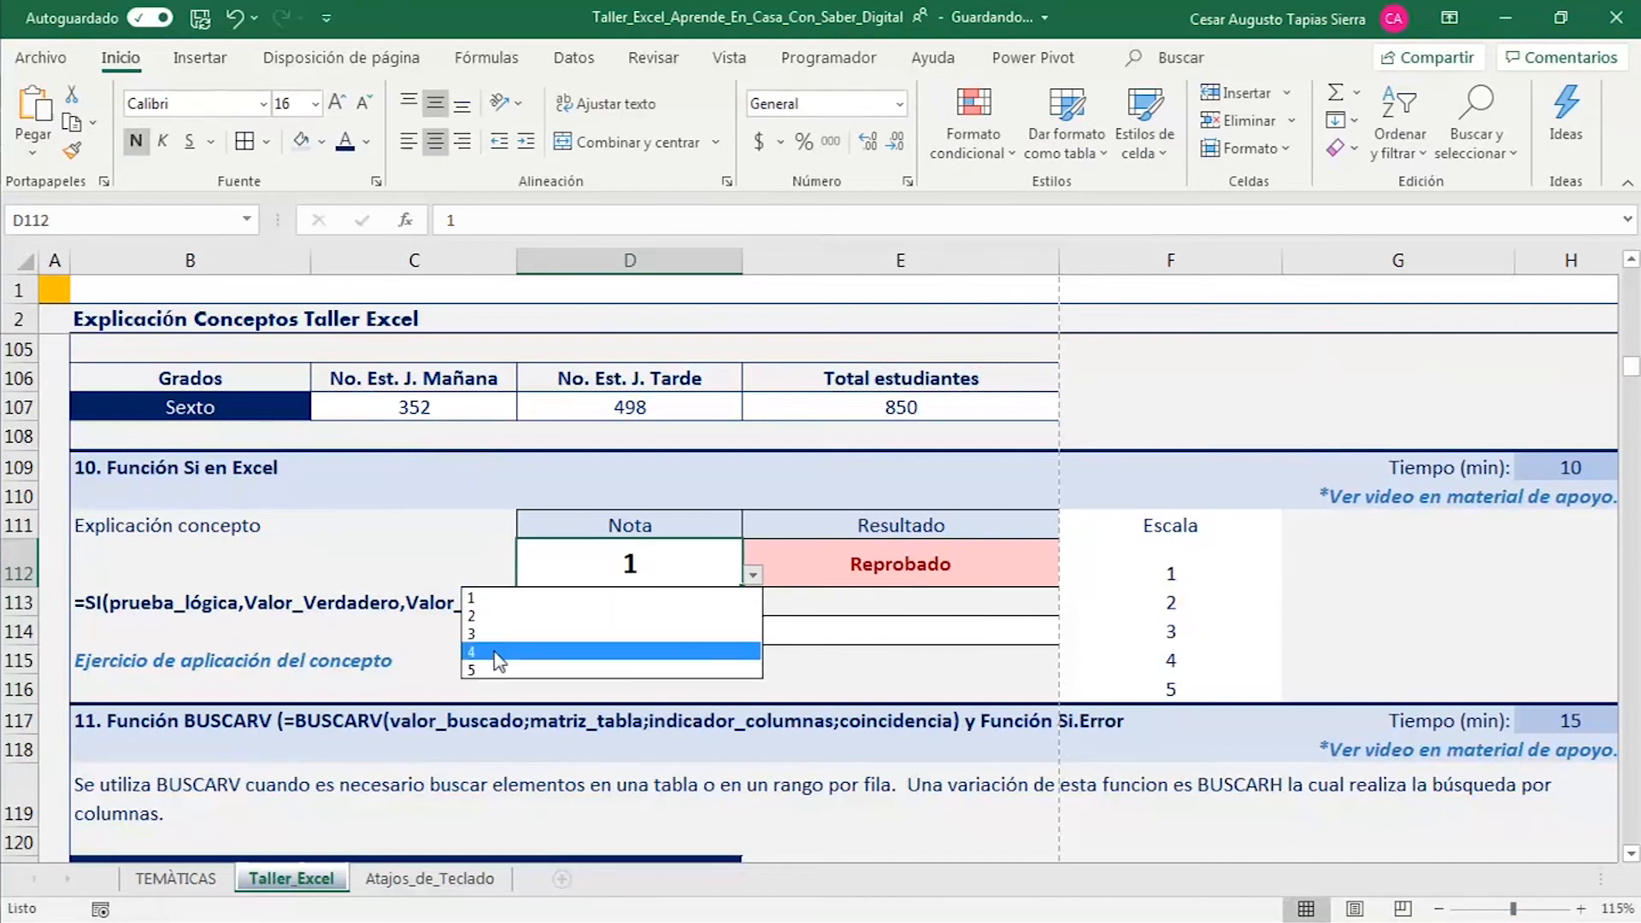
click(494, 658)
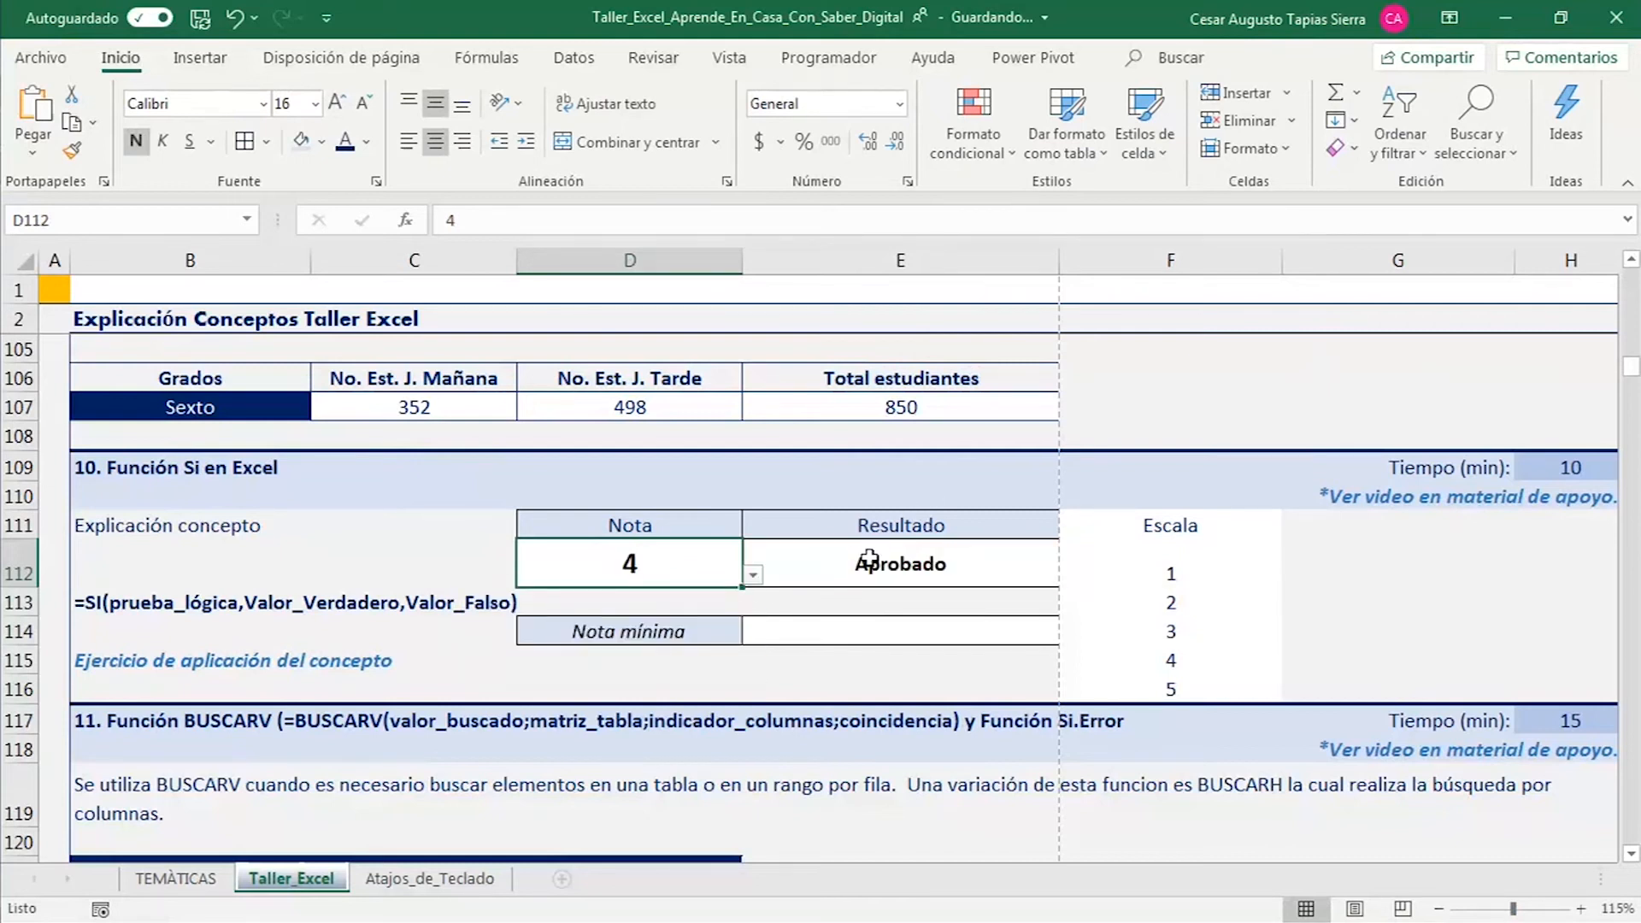
- Add an equal-to highlight rule for "aprobado" to the Resultado cell, with green fill and dark green text
click(864, 560)
click(973, 142)
mouse_move(1024, 214)
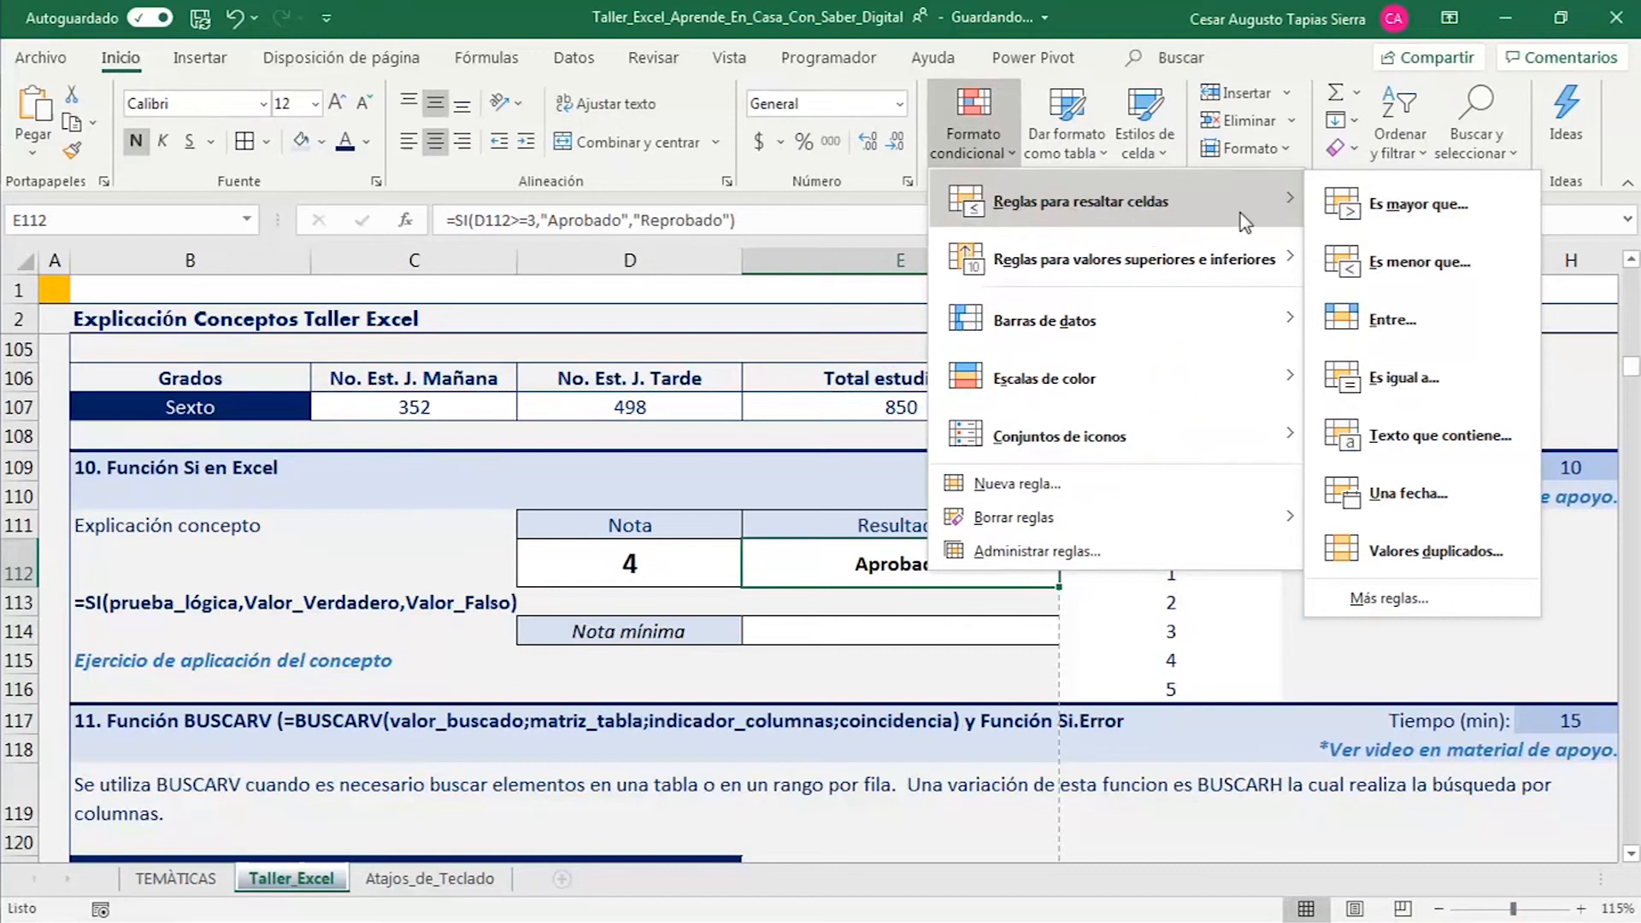
click(1403, 380)
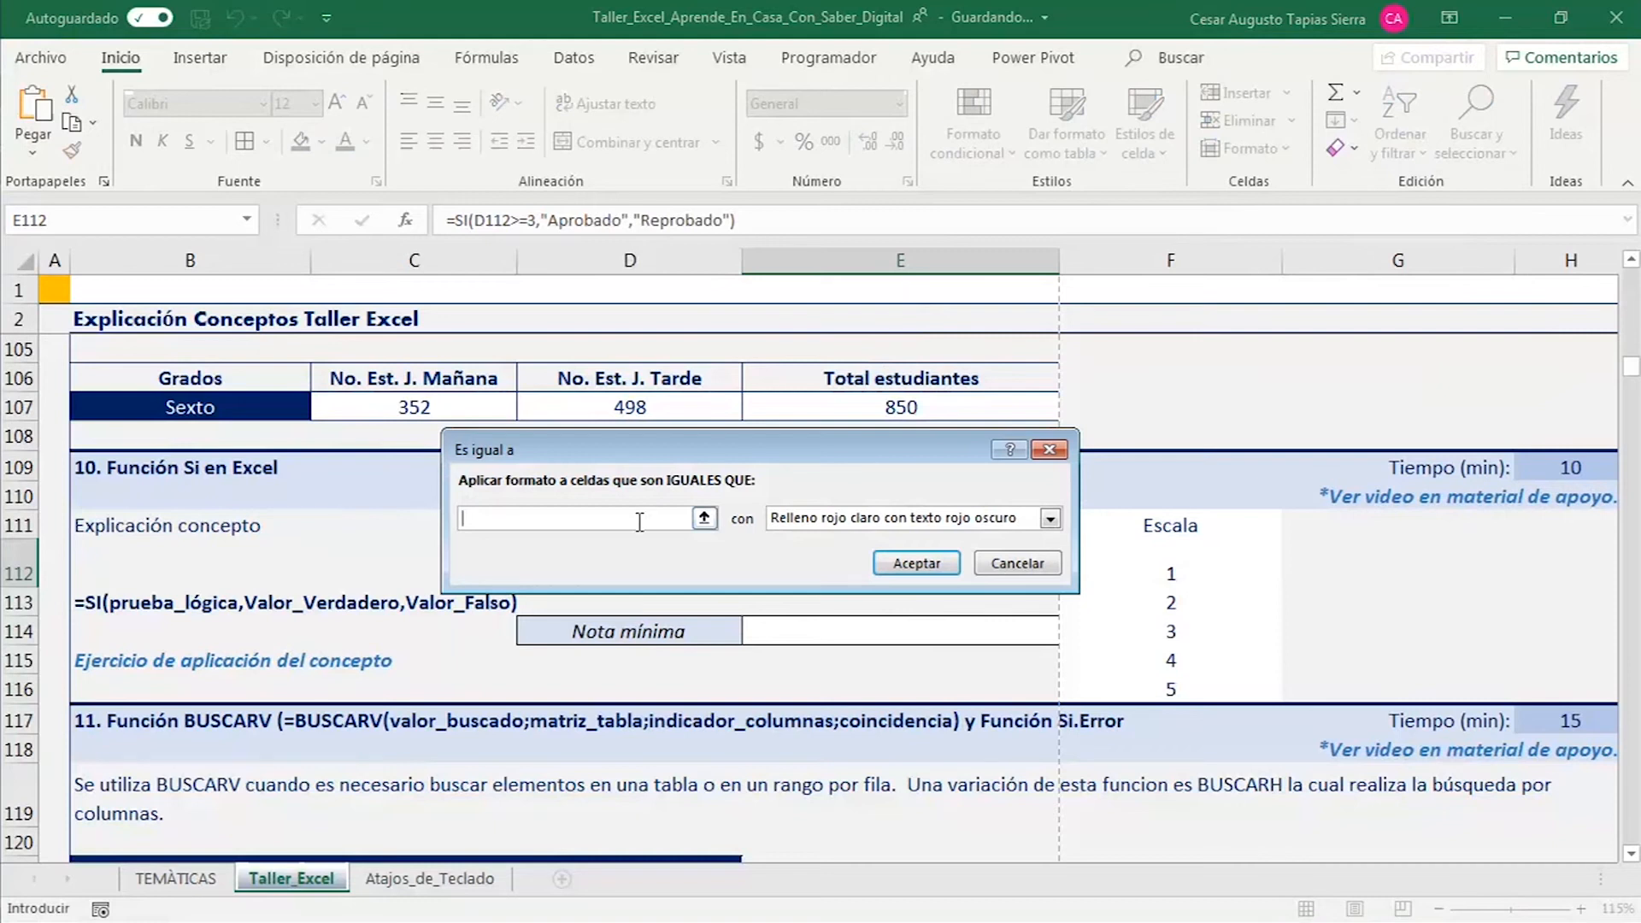
text(aprobado)
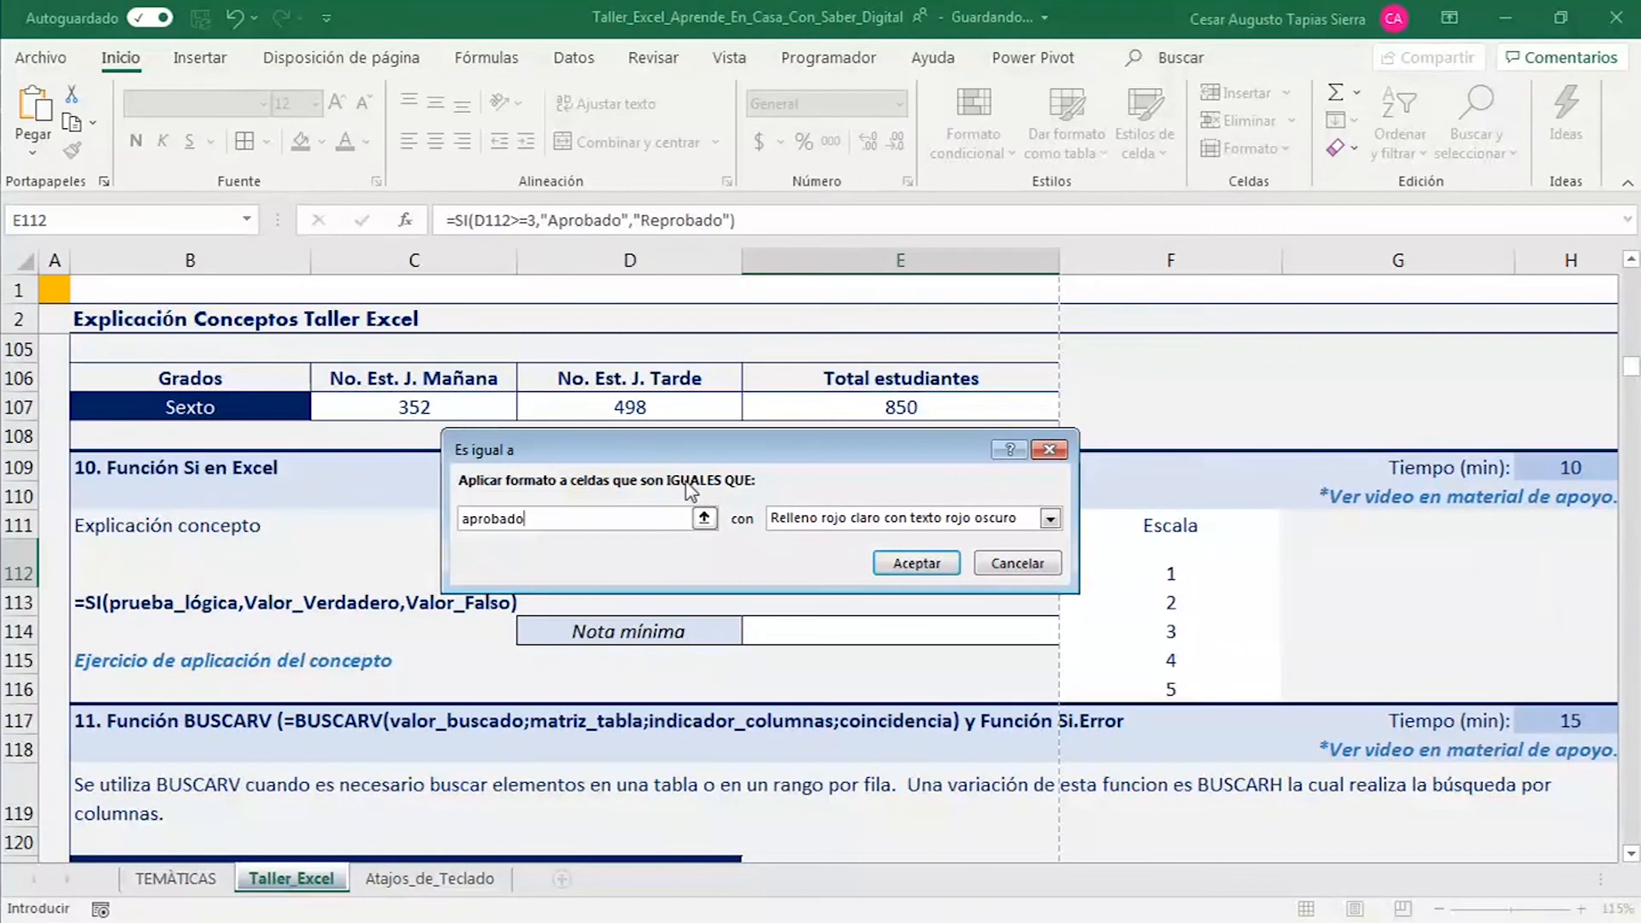
drag(786, 450, 827, 275)
click(997, 352)
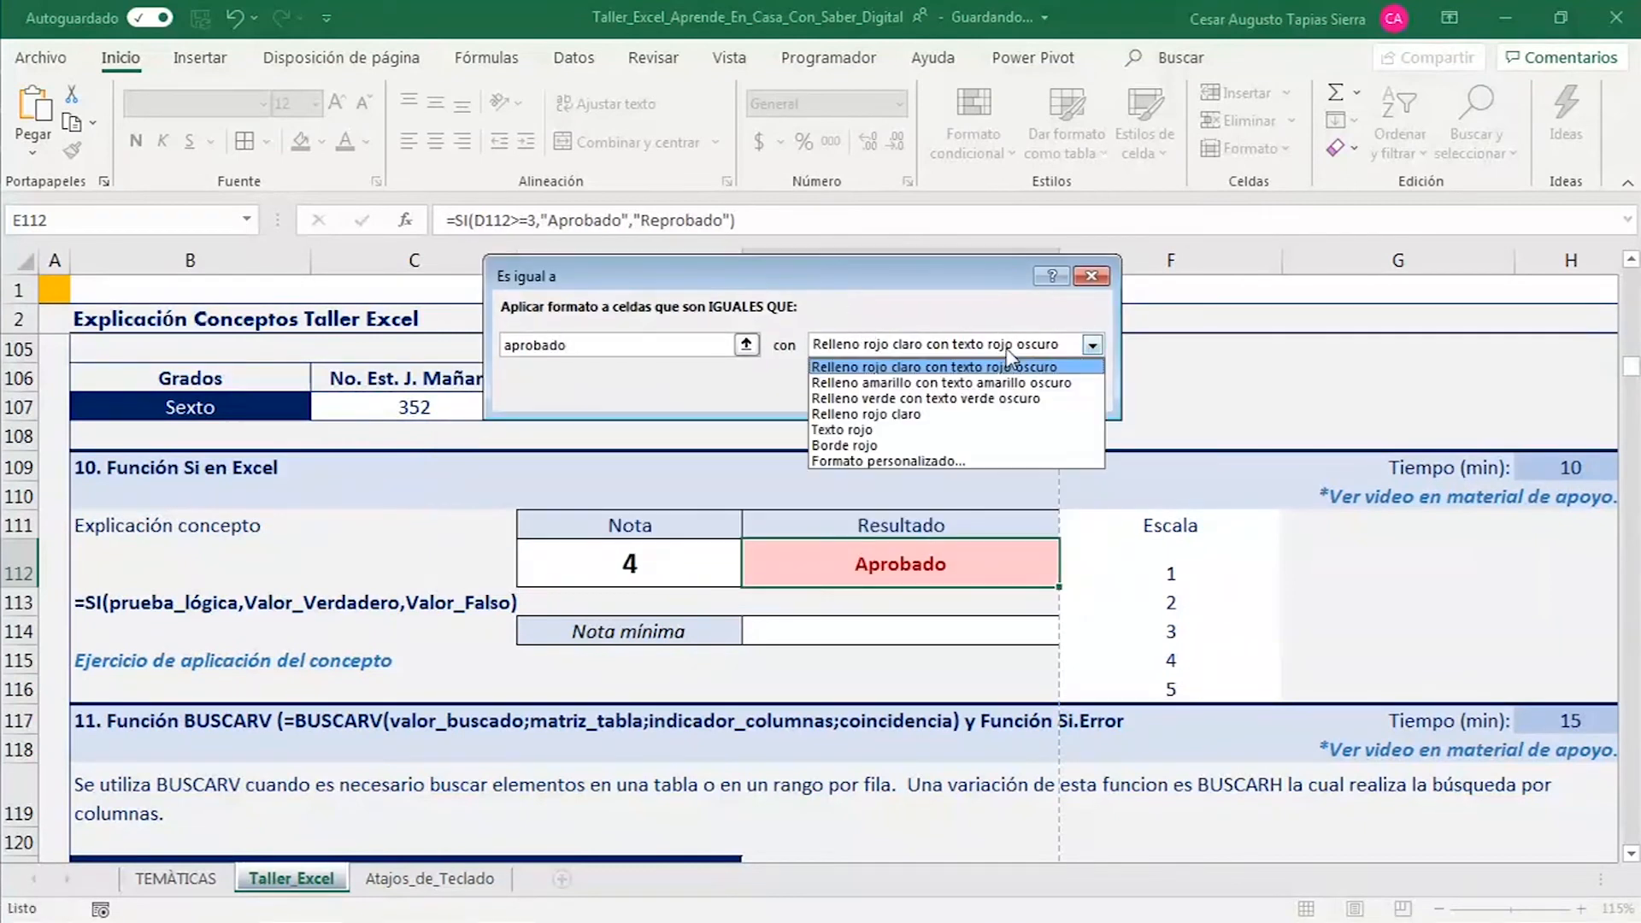
click(941, 400)
click(959, 390)
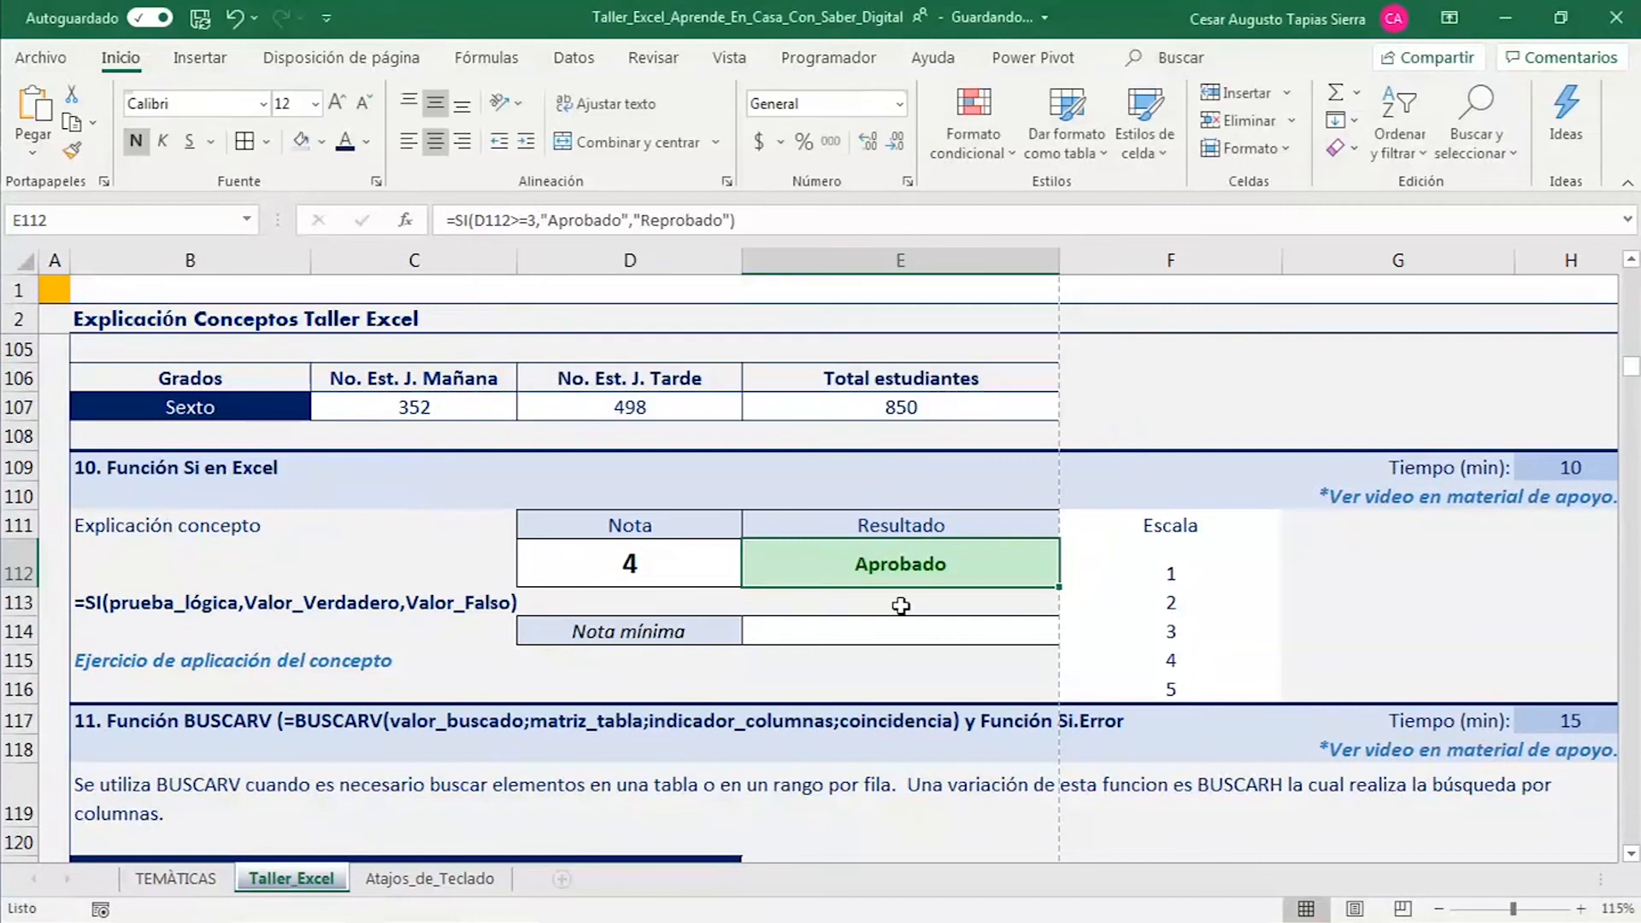
- Test both highlight rules by choosing grades 2, 1, 4 and finally 2 for the Nota cell
click(865, 607)
click(694, 565)
click(752, 574)
click(645, 616)
click(753, 574)
click(628, 622)
click(752, 574)
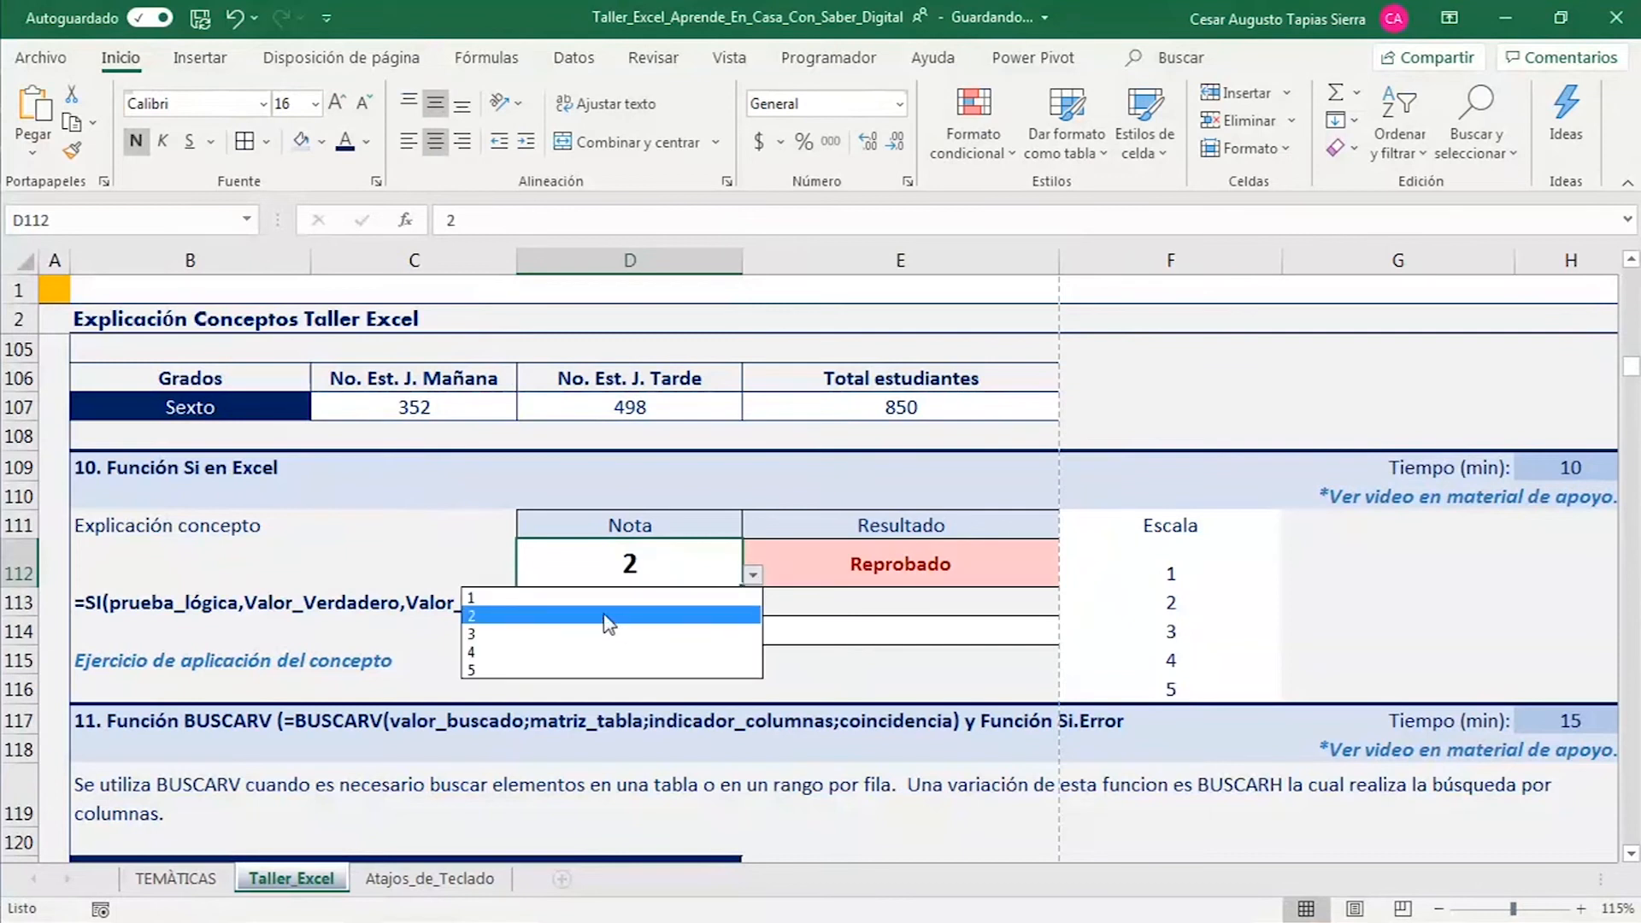
click(637, 615)
click(753, 575)
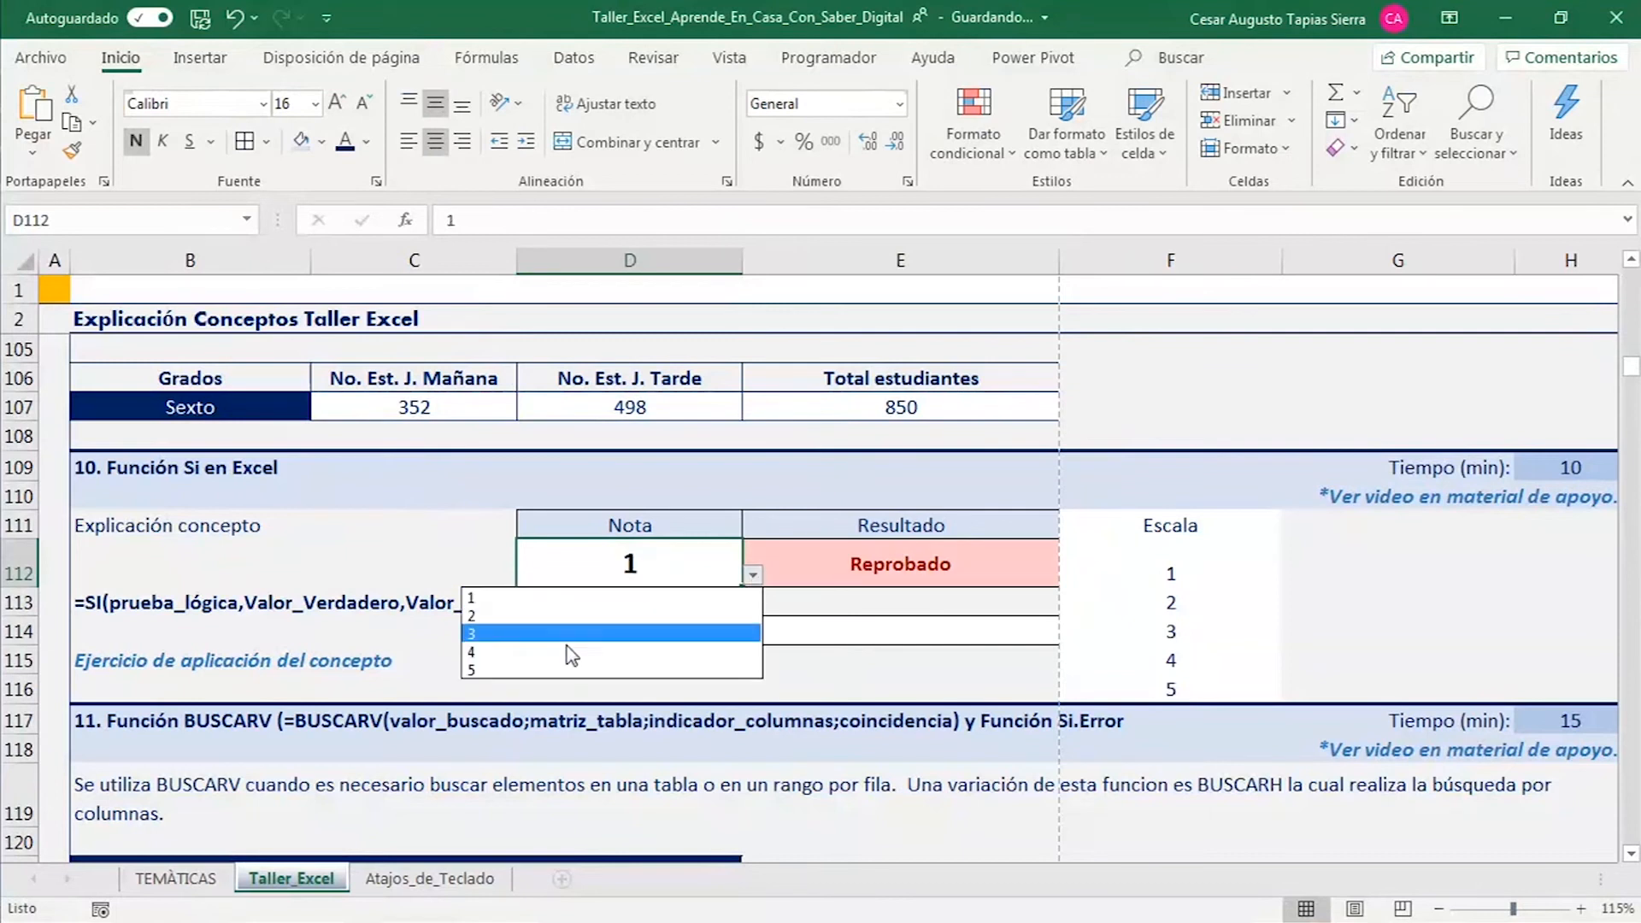
click(535, 659)
click(753, 574)
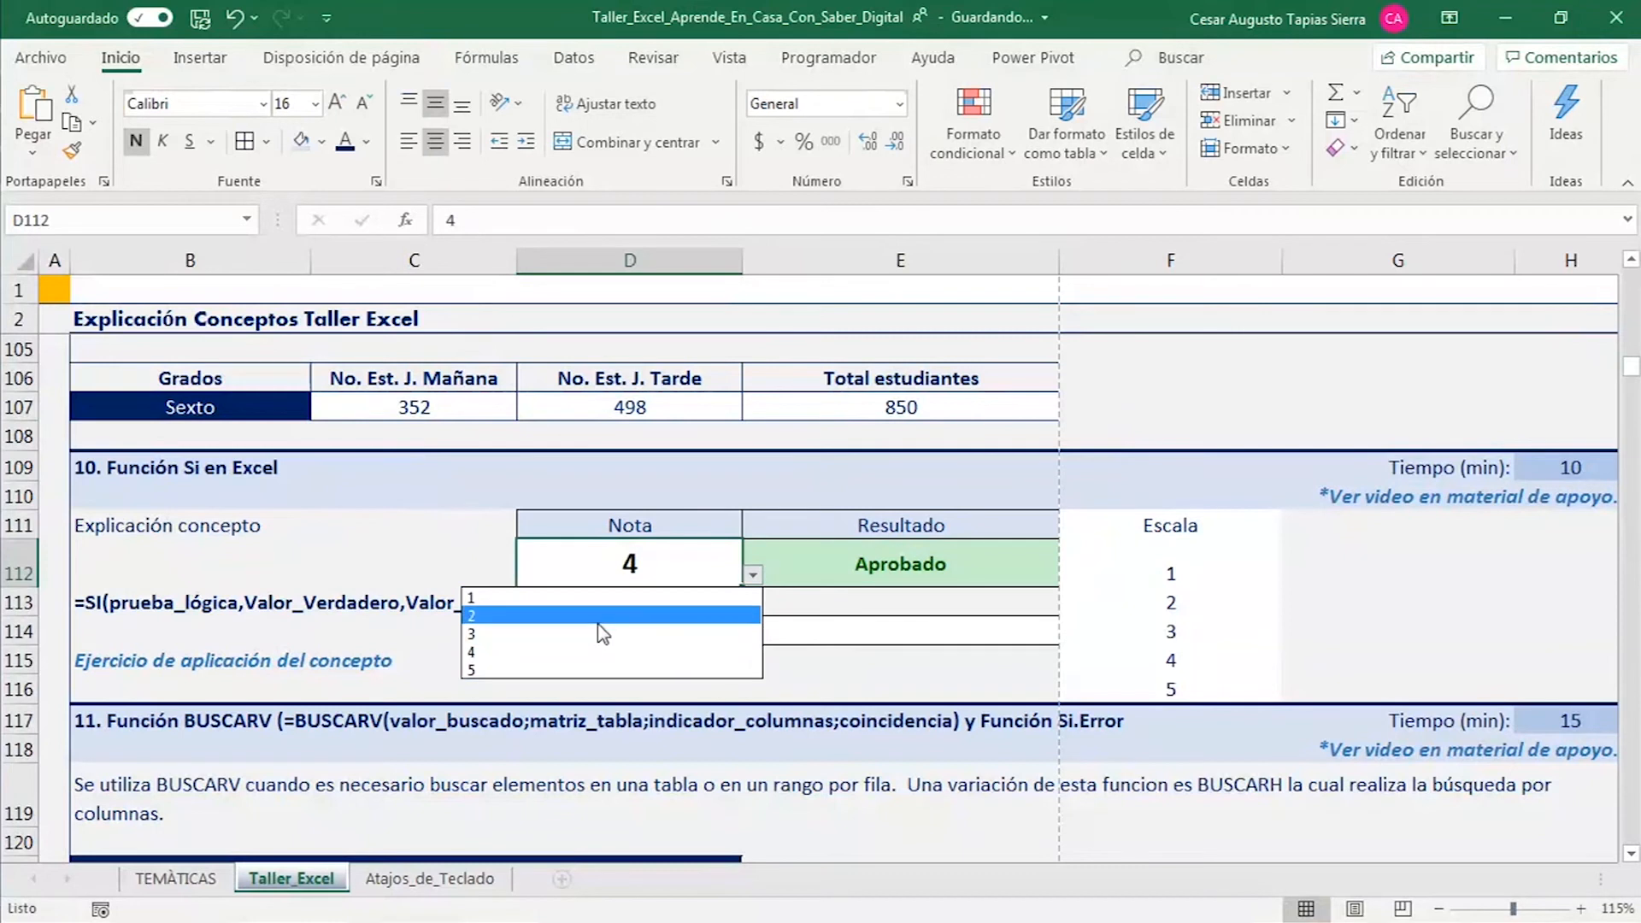
click(599, 615)
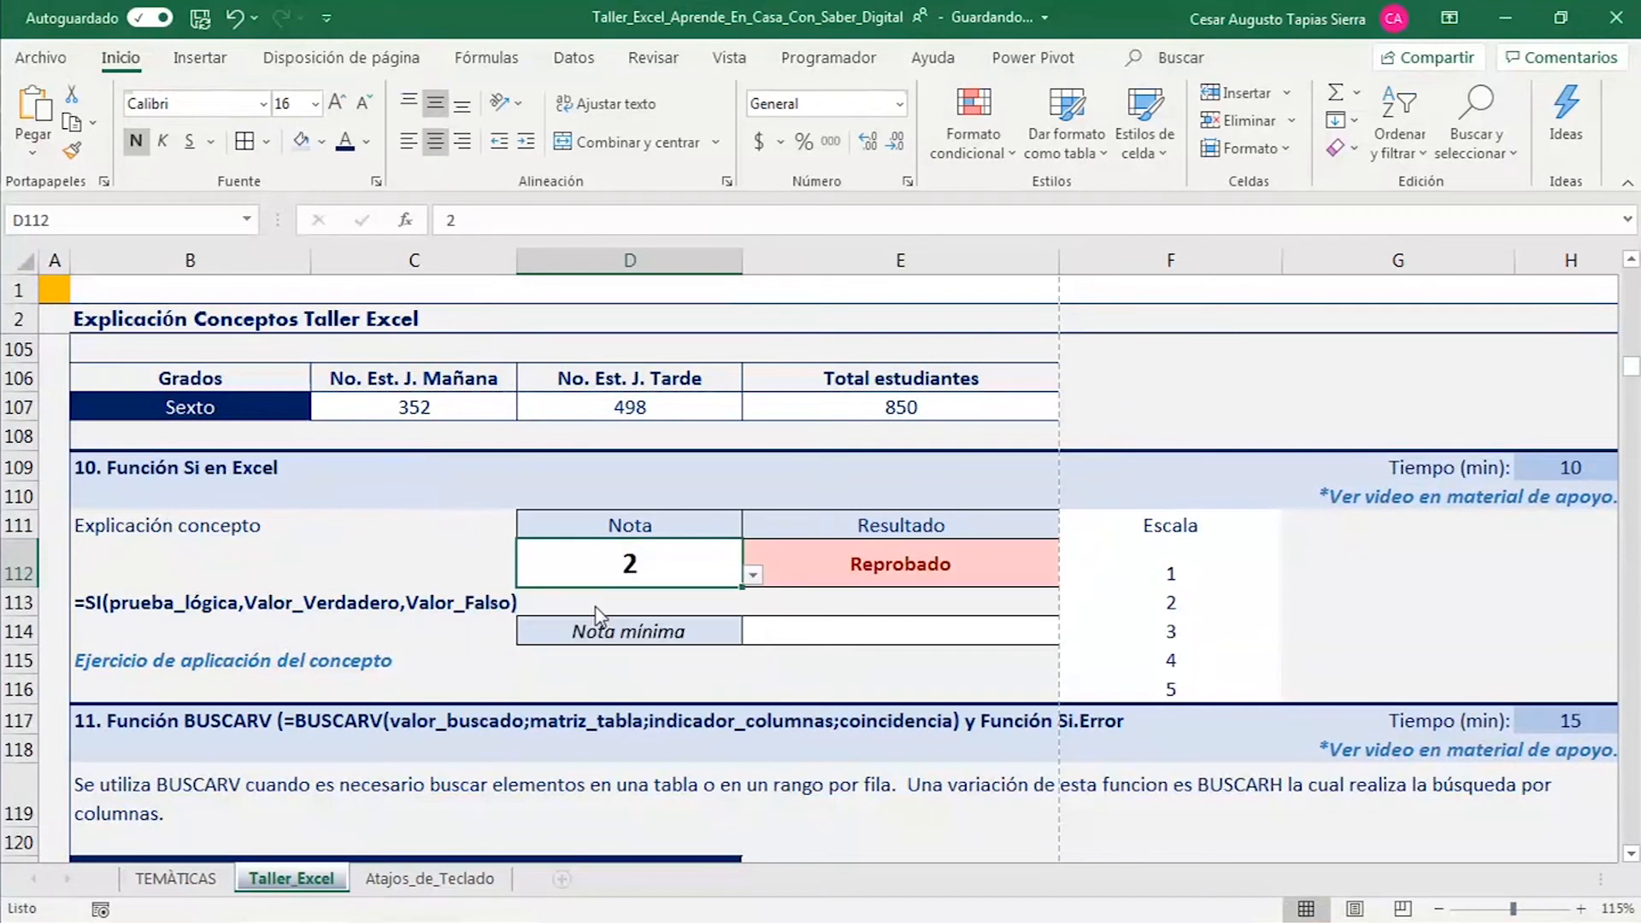
- In the Escala list, set F113 to 2.9 and F114 to 3.1
click(1174, 578)
click(1175, 633)
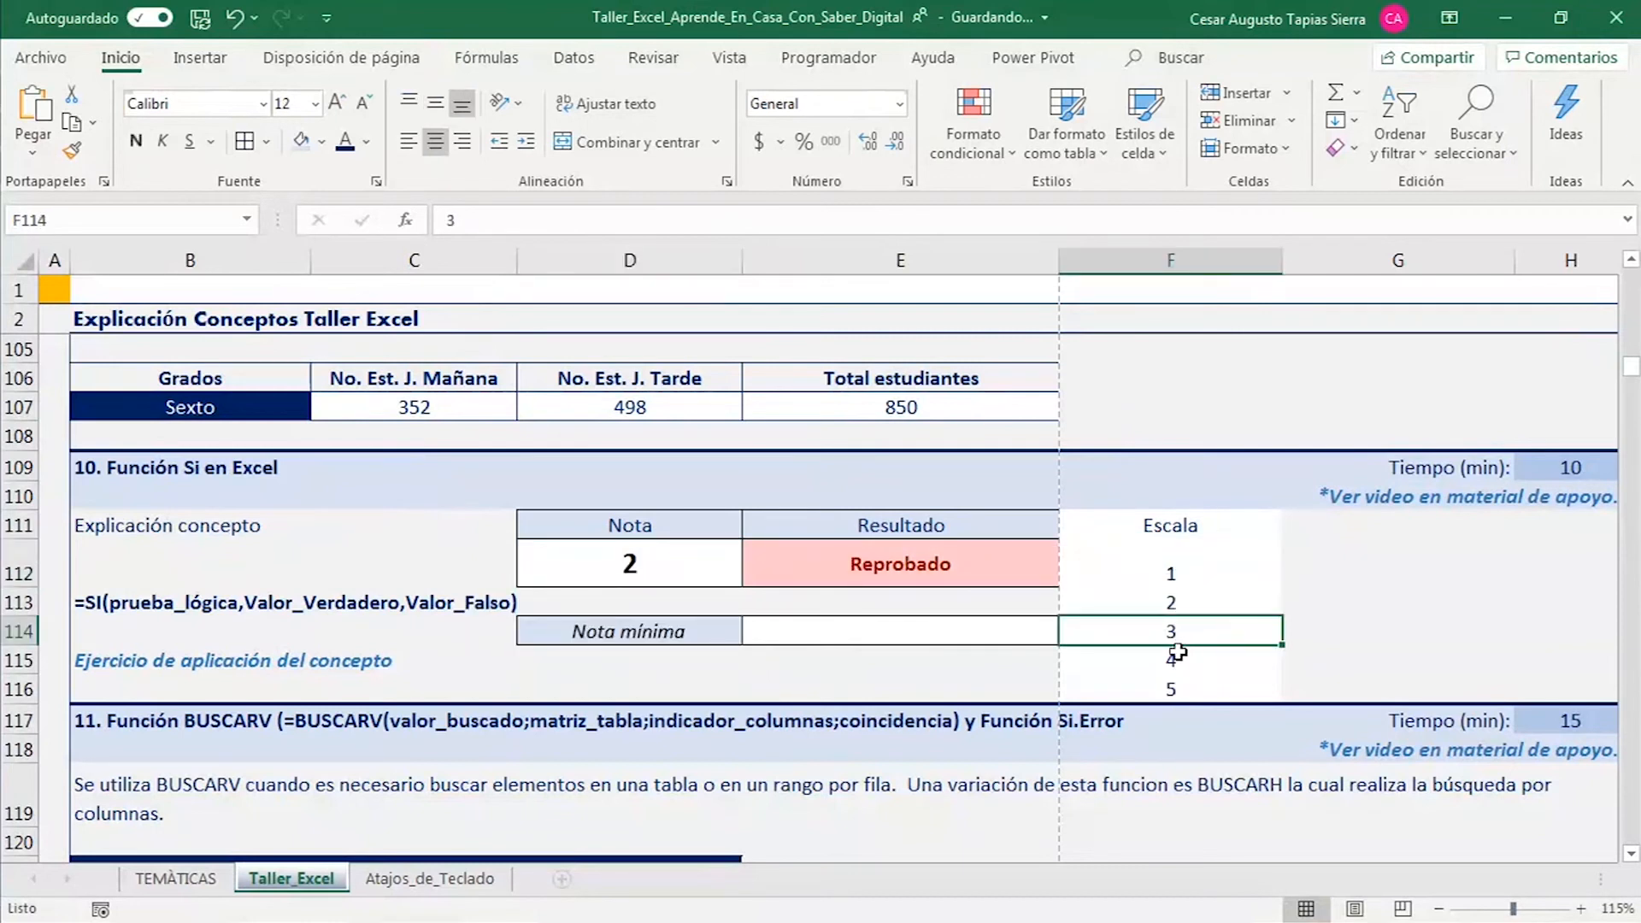
click(1198, 607)
text(2.9)
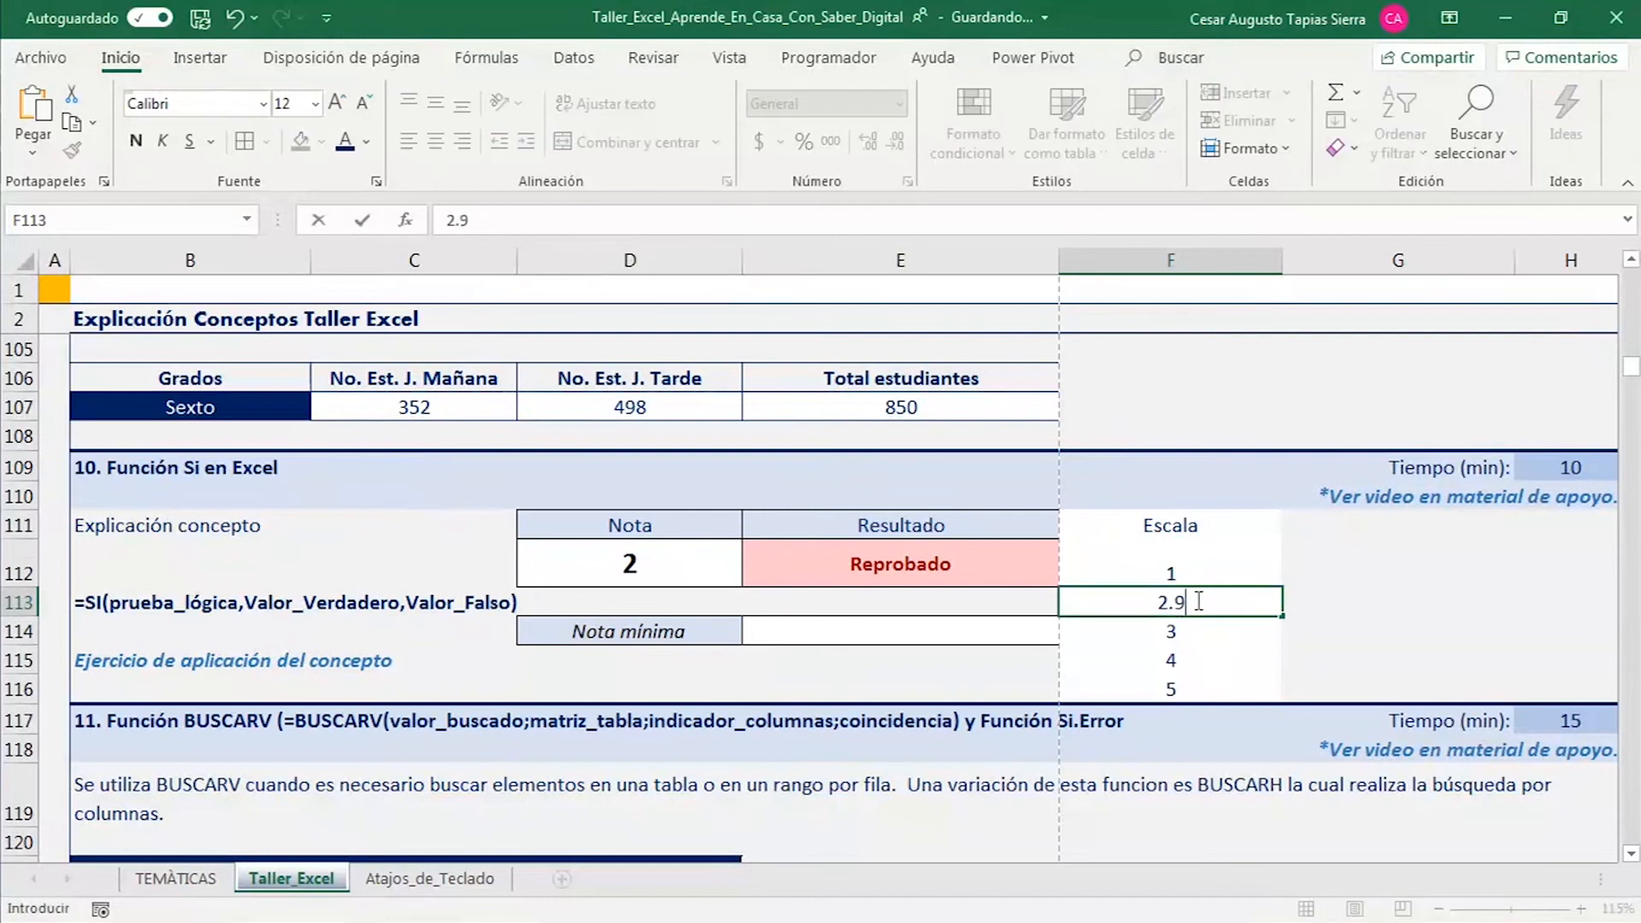
key(Return)
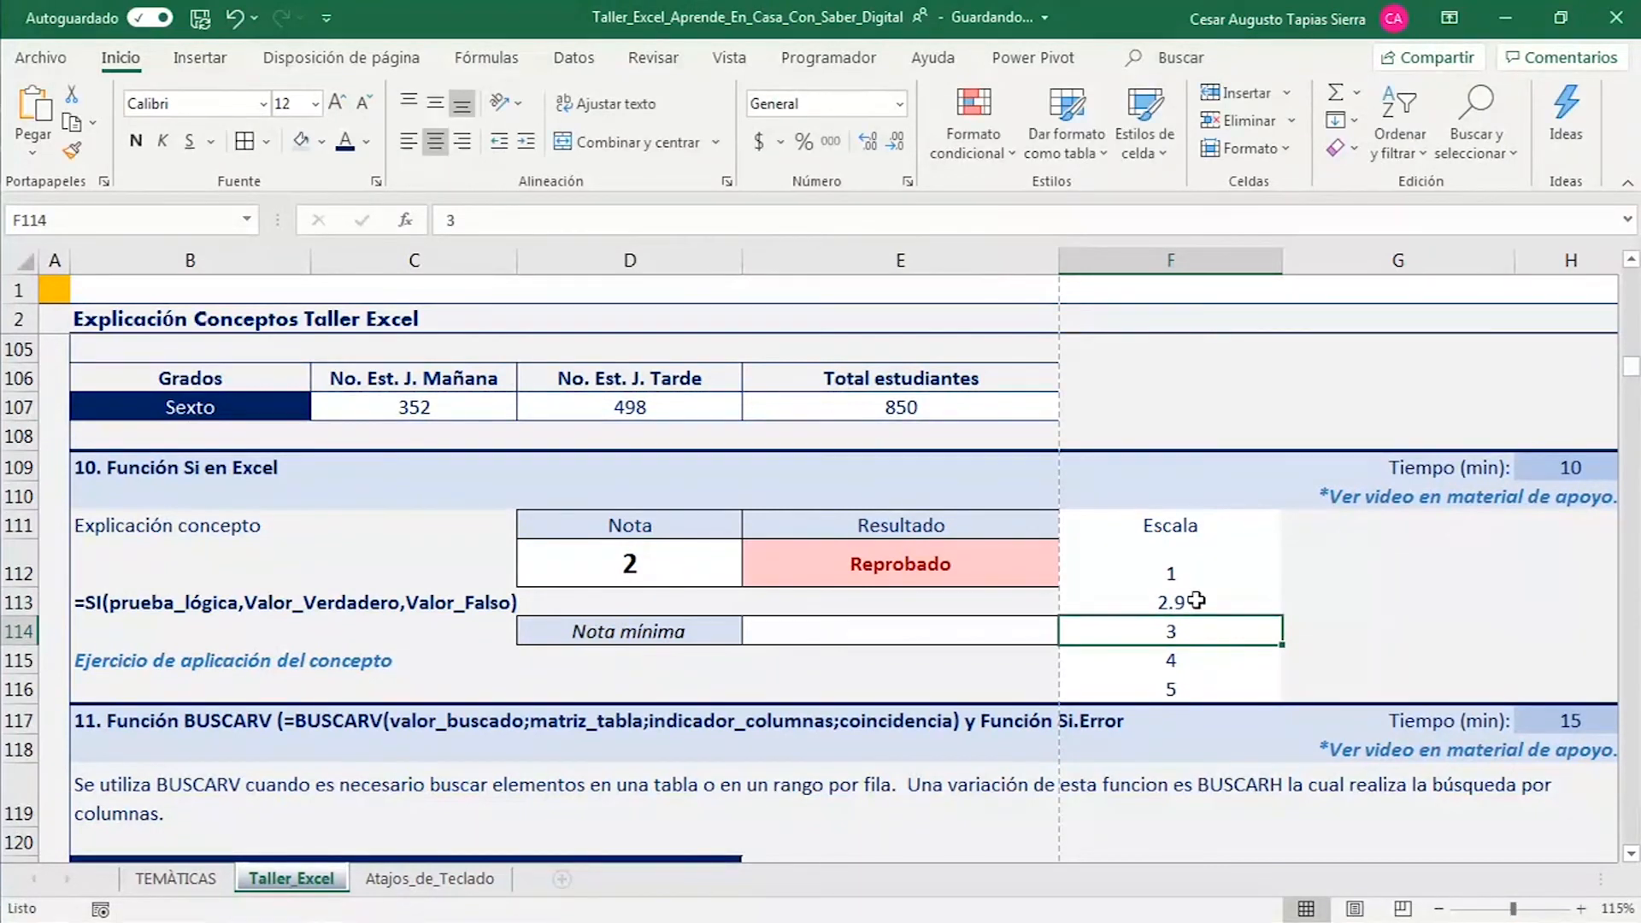
text(3.1)
key(Return)
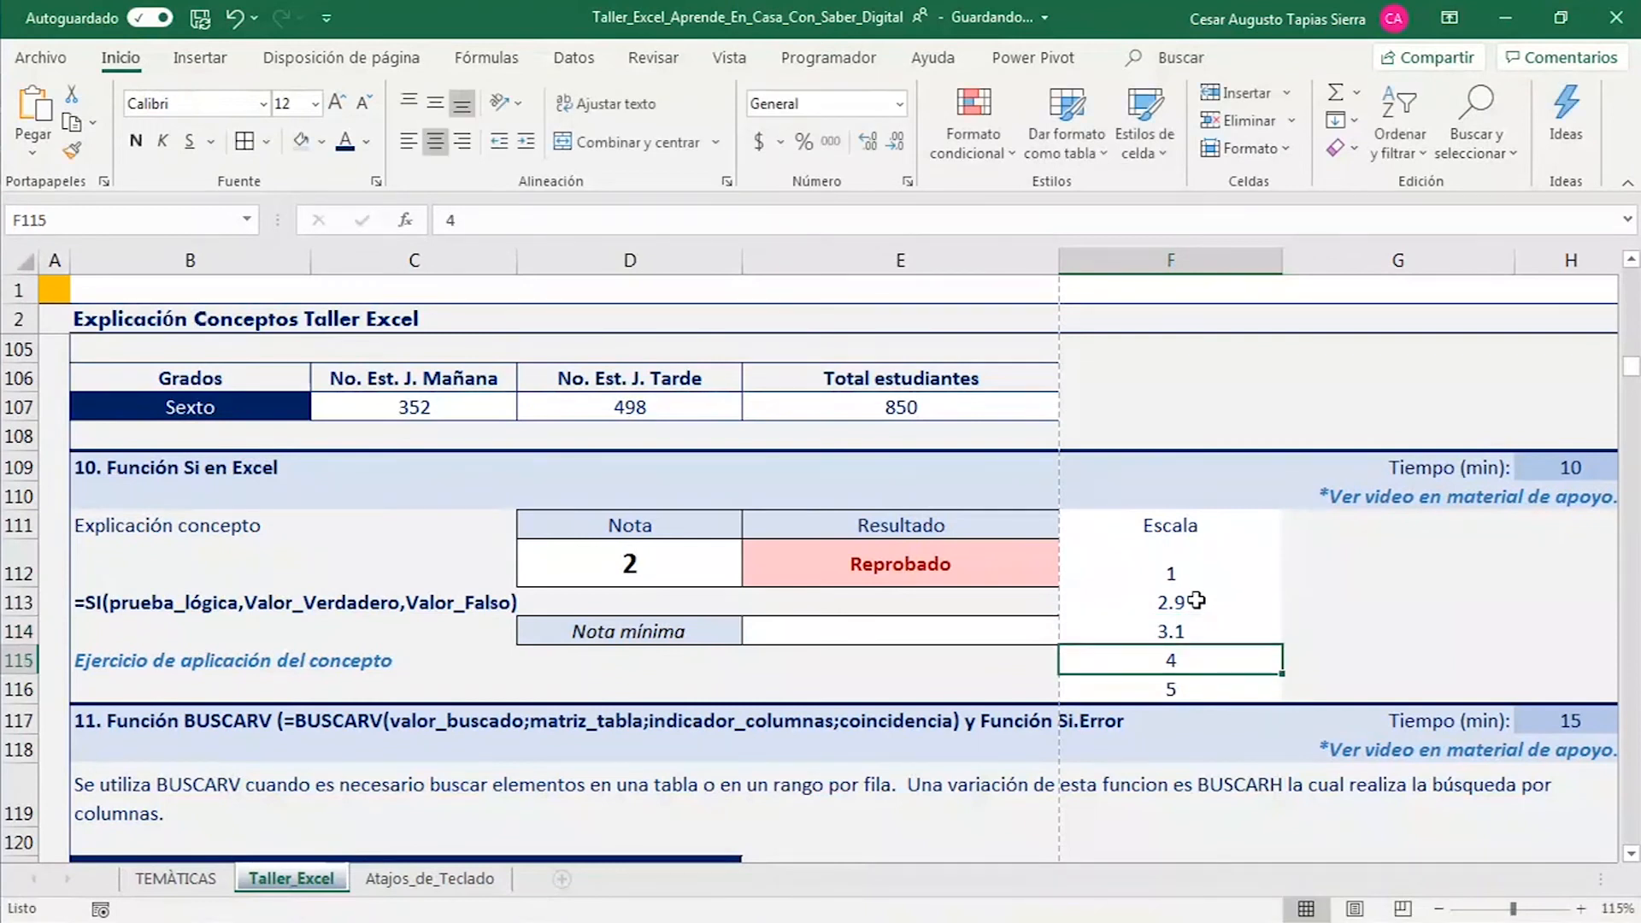
- Test the Resultado cell around the pass threshold by choosing grade 2.9 and finally 3.1 for Nota
click(690, 557)
click(752, 575)
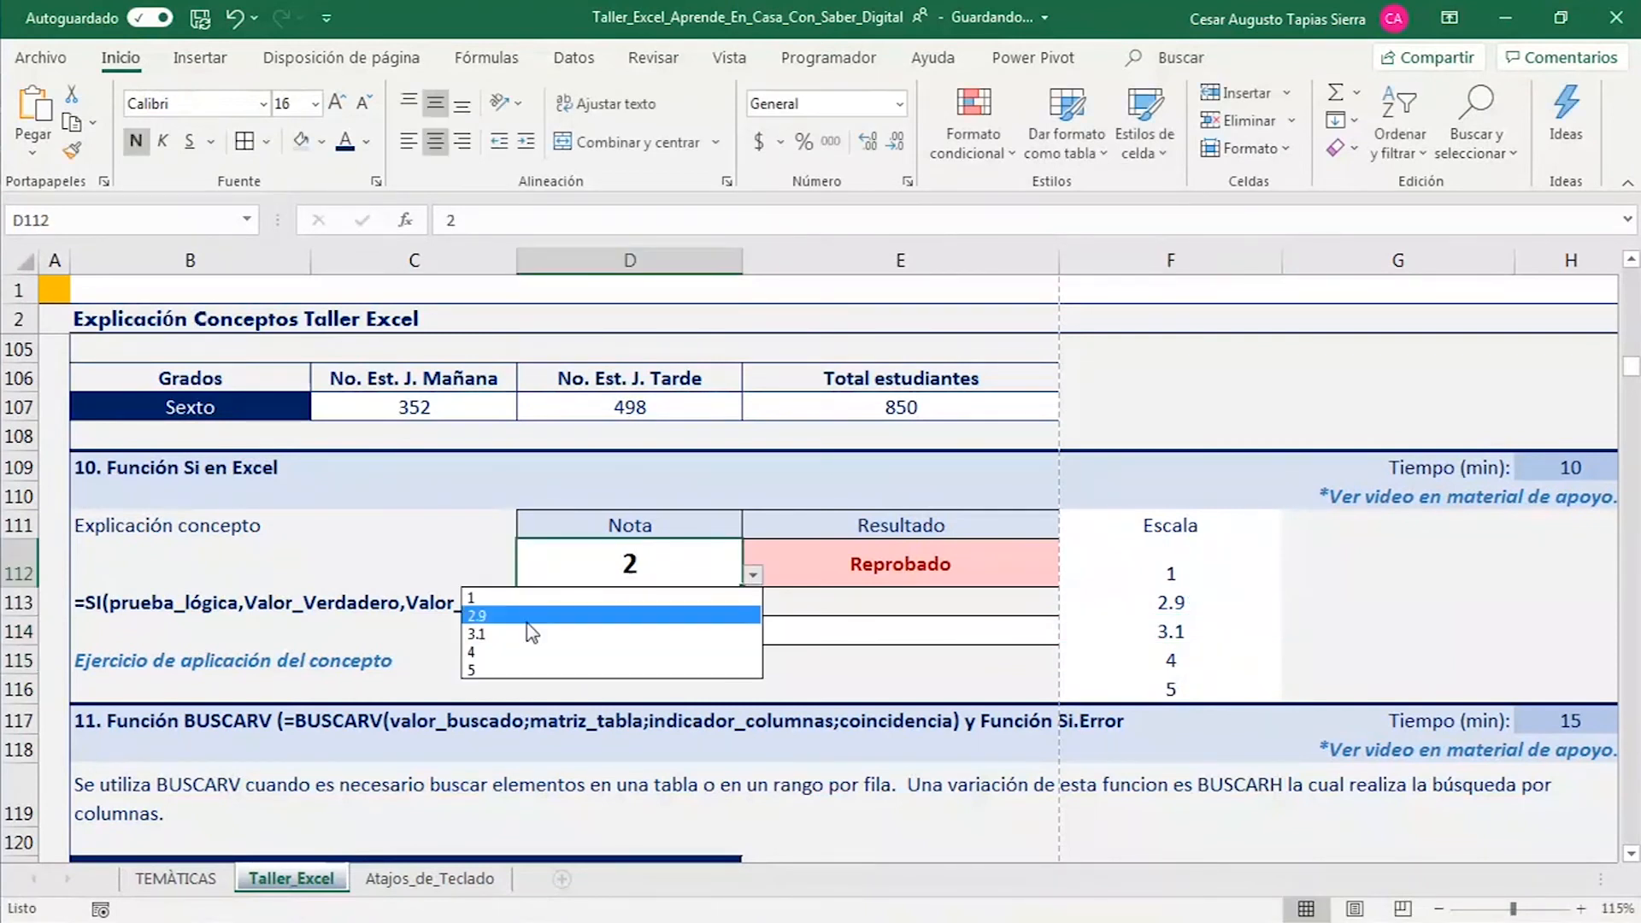
click(500, 615)
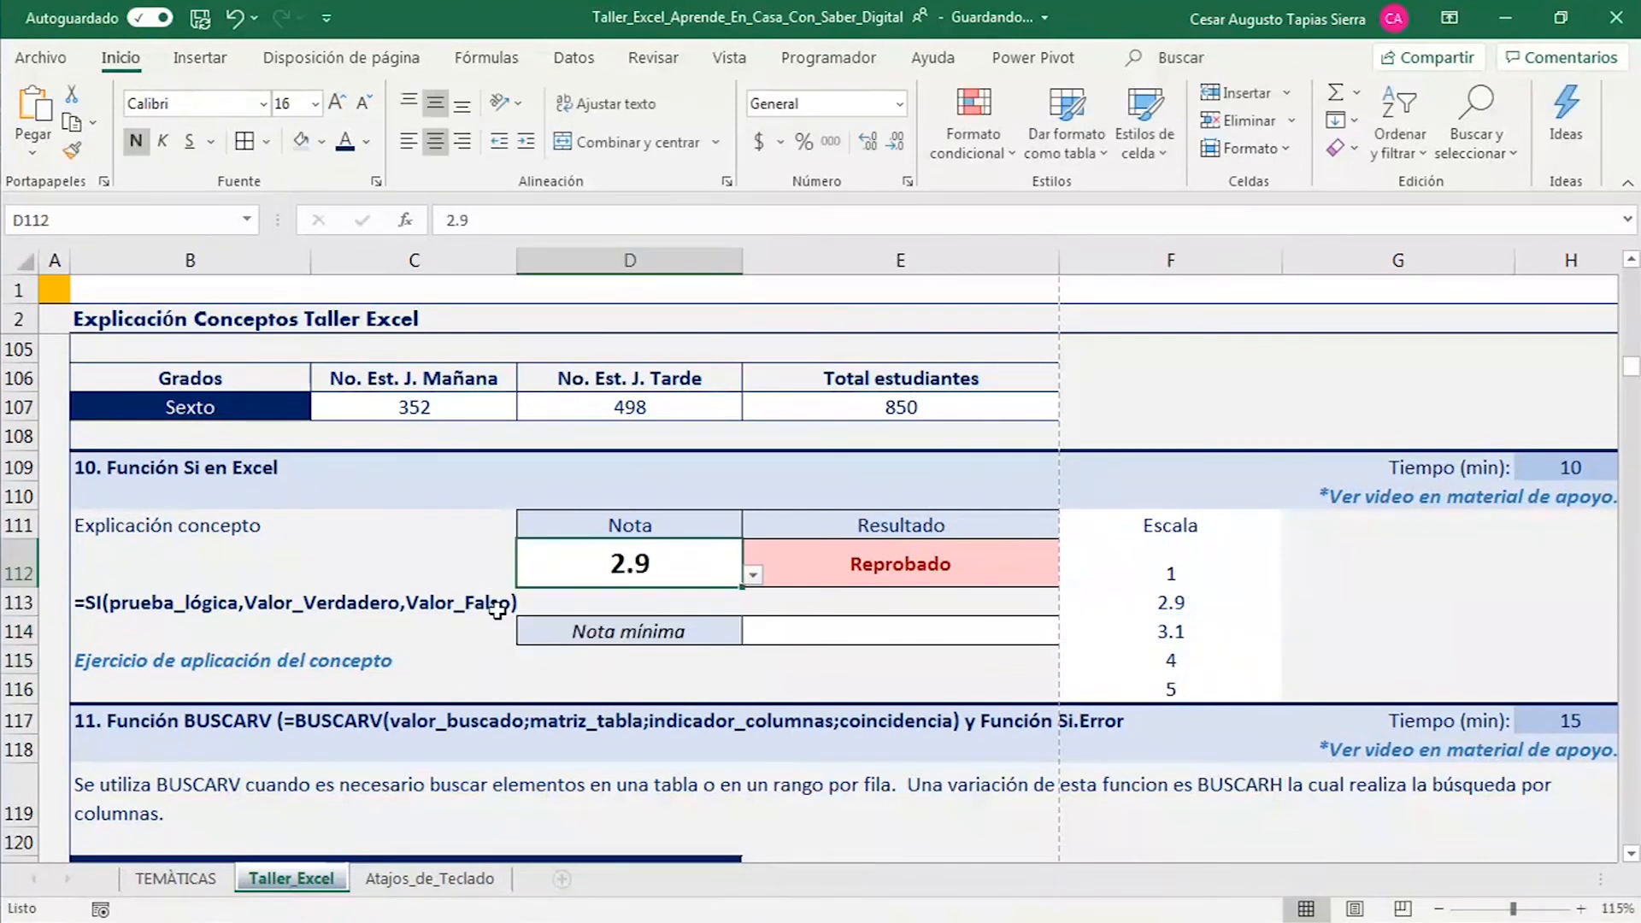
click(752, 575)
click(572, 642)
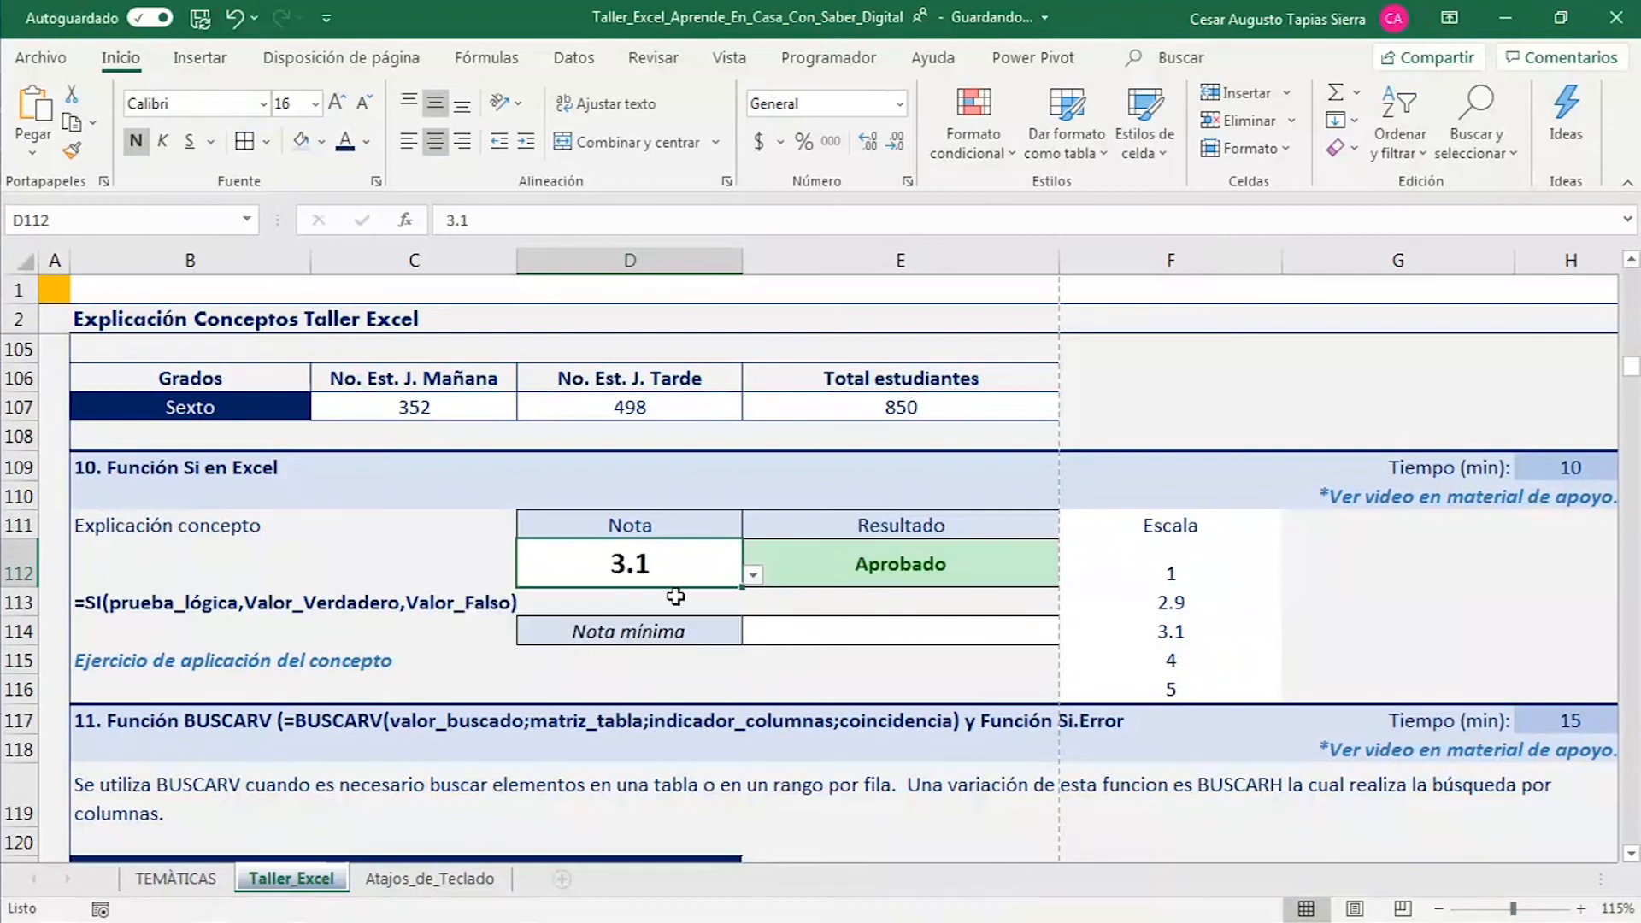
click(752, 576)
click(617, 679)
click(753, 575)
click(611, 643)
click(857, 574)
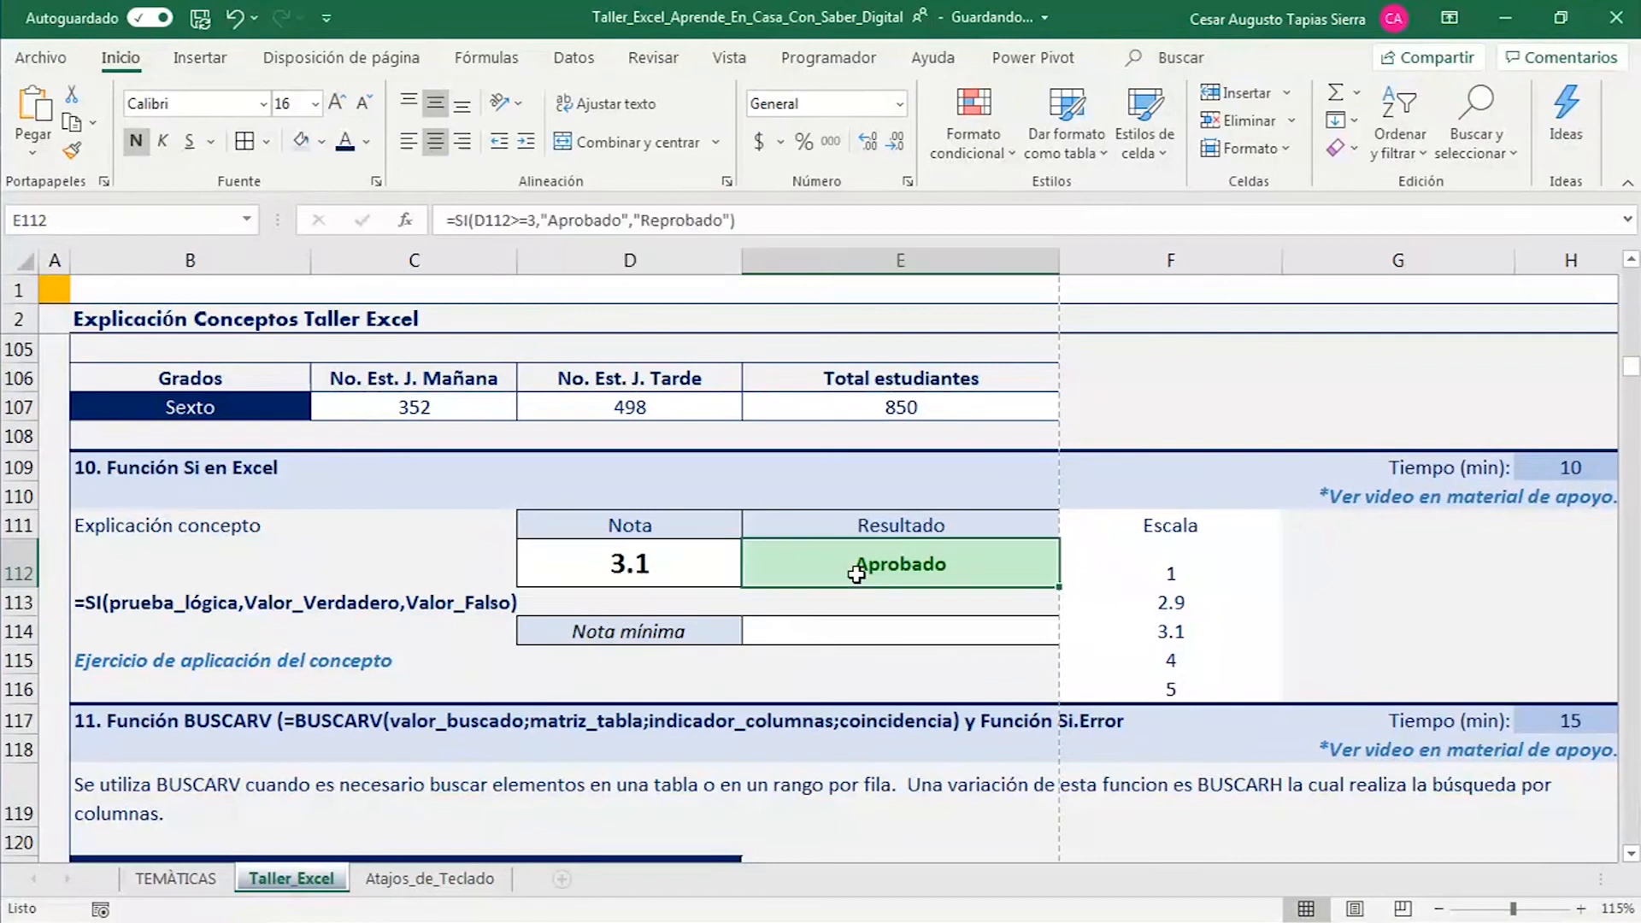
click(656, 574)
click(804, 630)
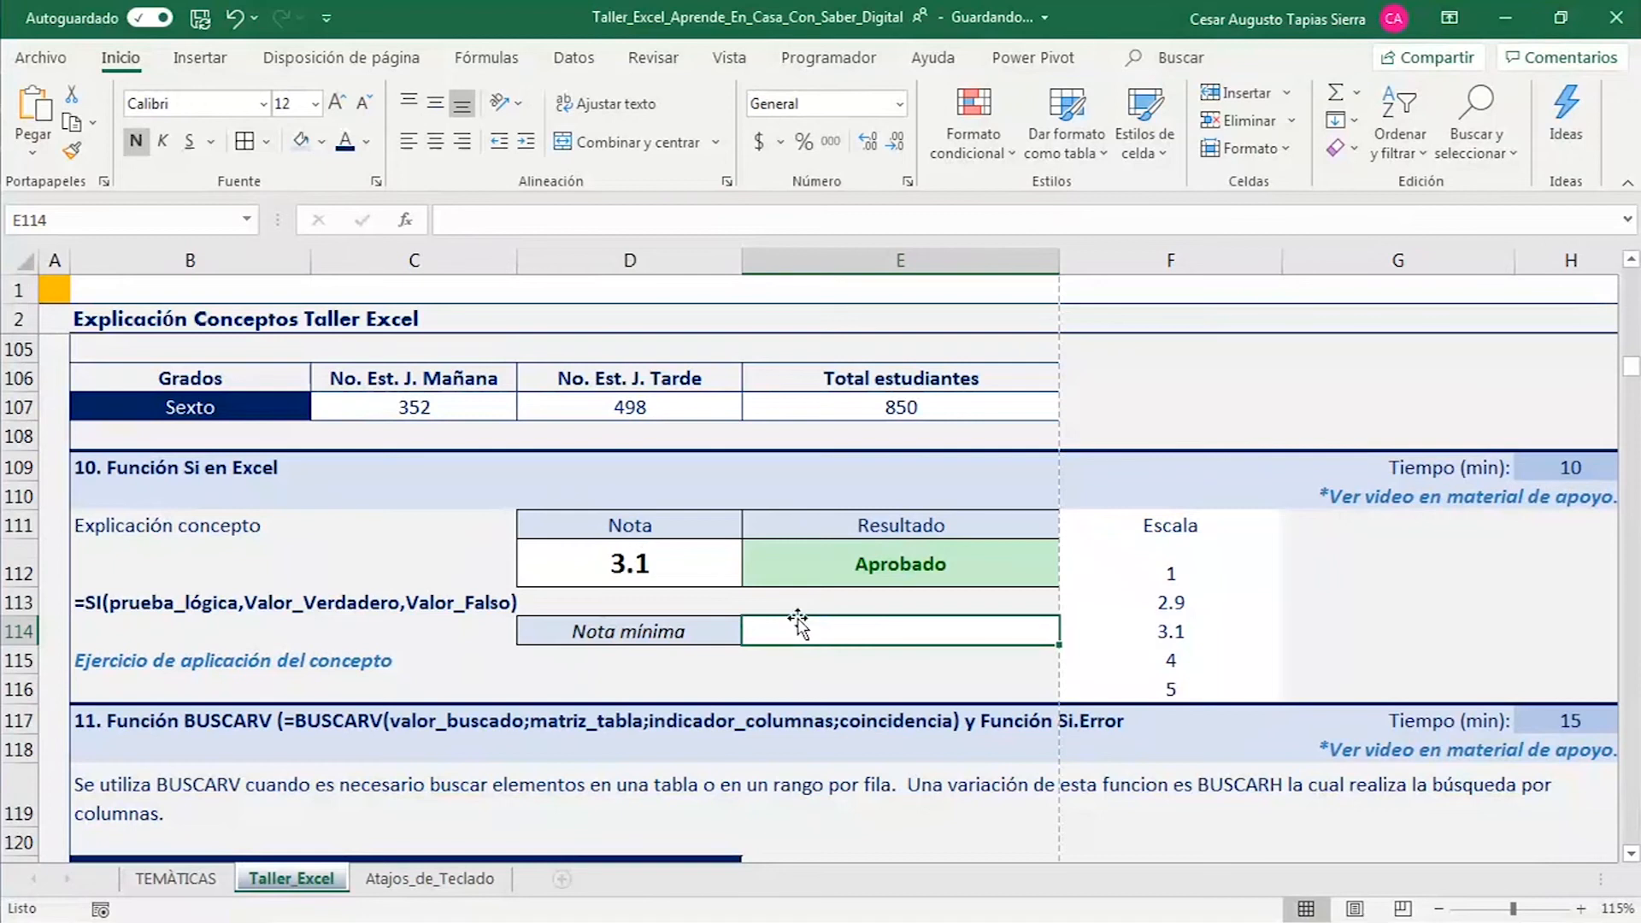
click(833, 566)
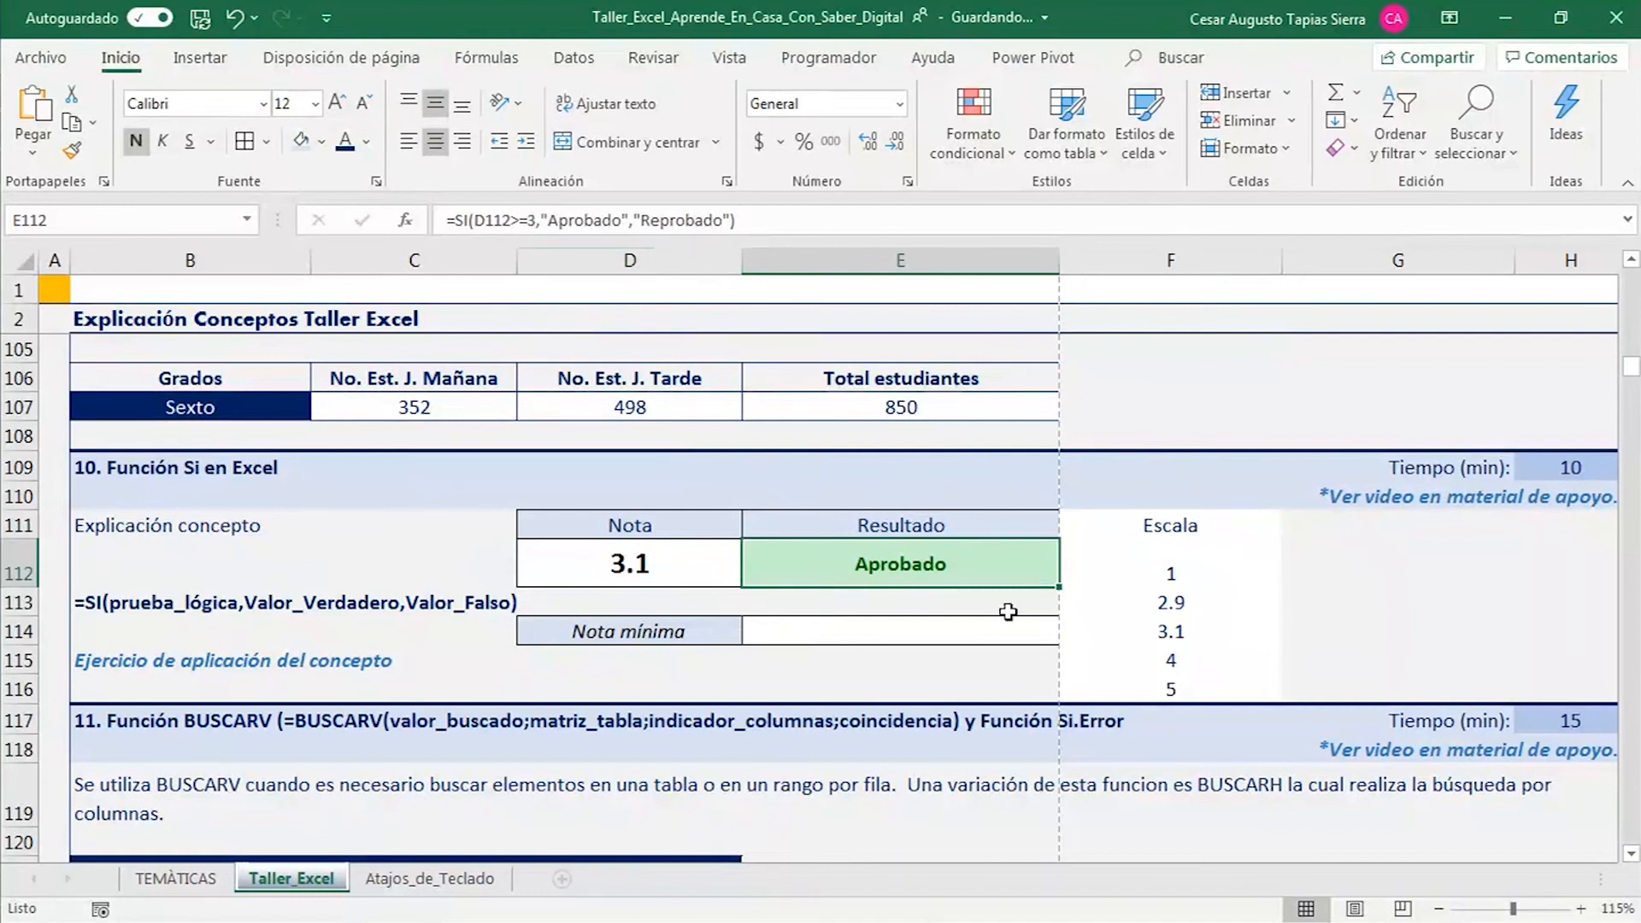
click(930, 632)
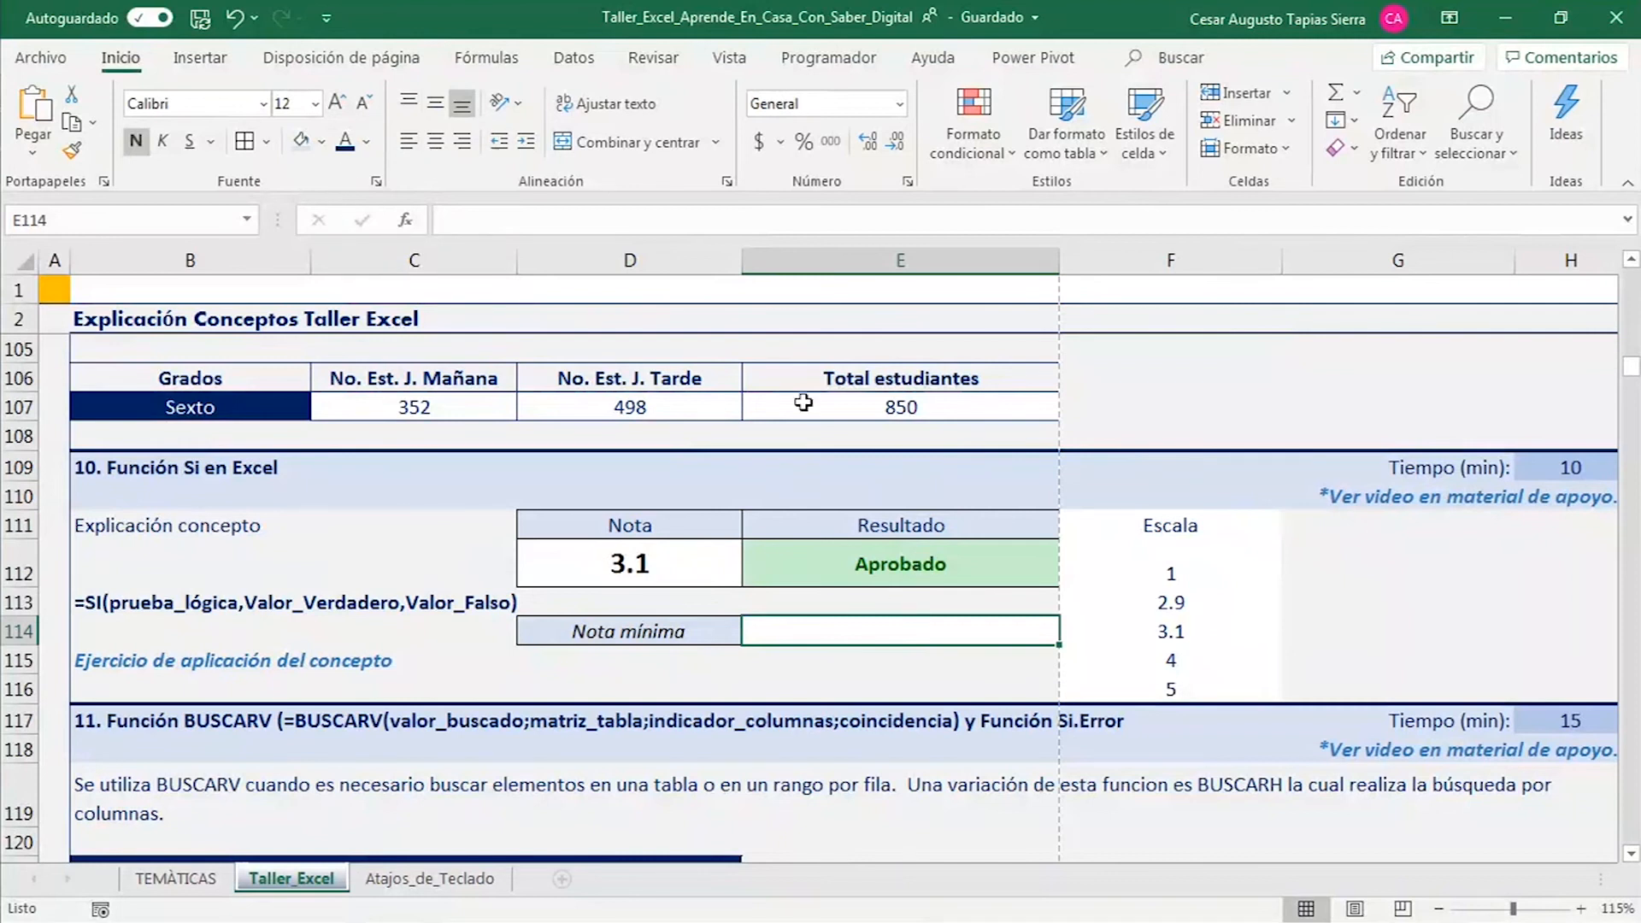
click(718, 575)
- Replace the fixed 3 in the Resultado formula's logical test with a reference to the Nota mínima cell E114
click(856, 573)
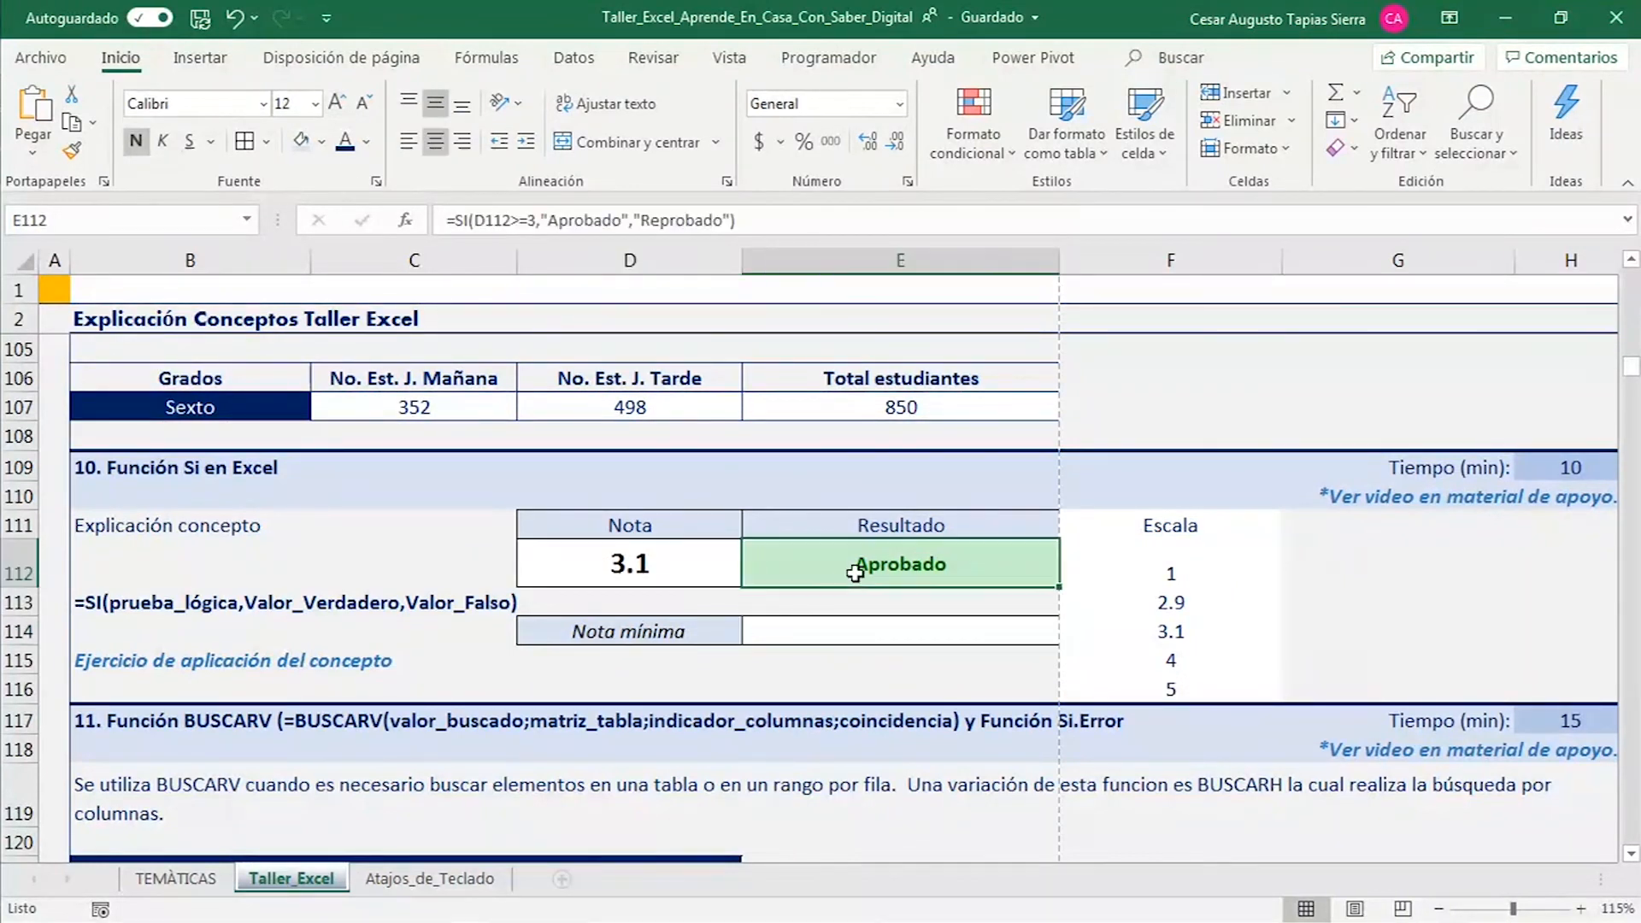
double_click(531, 220)
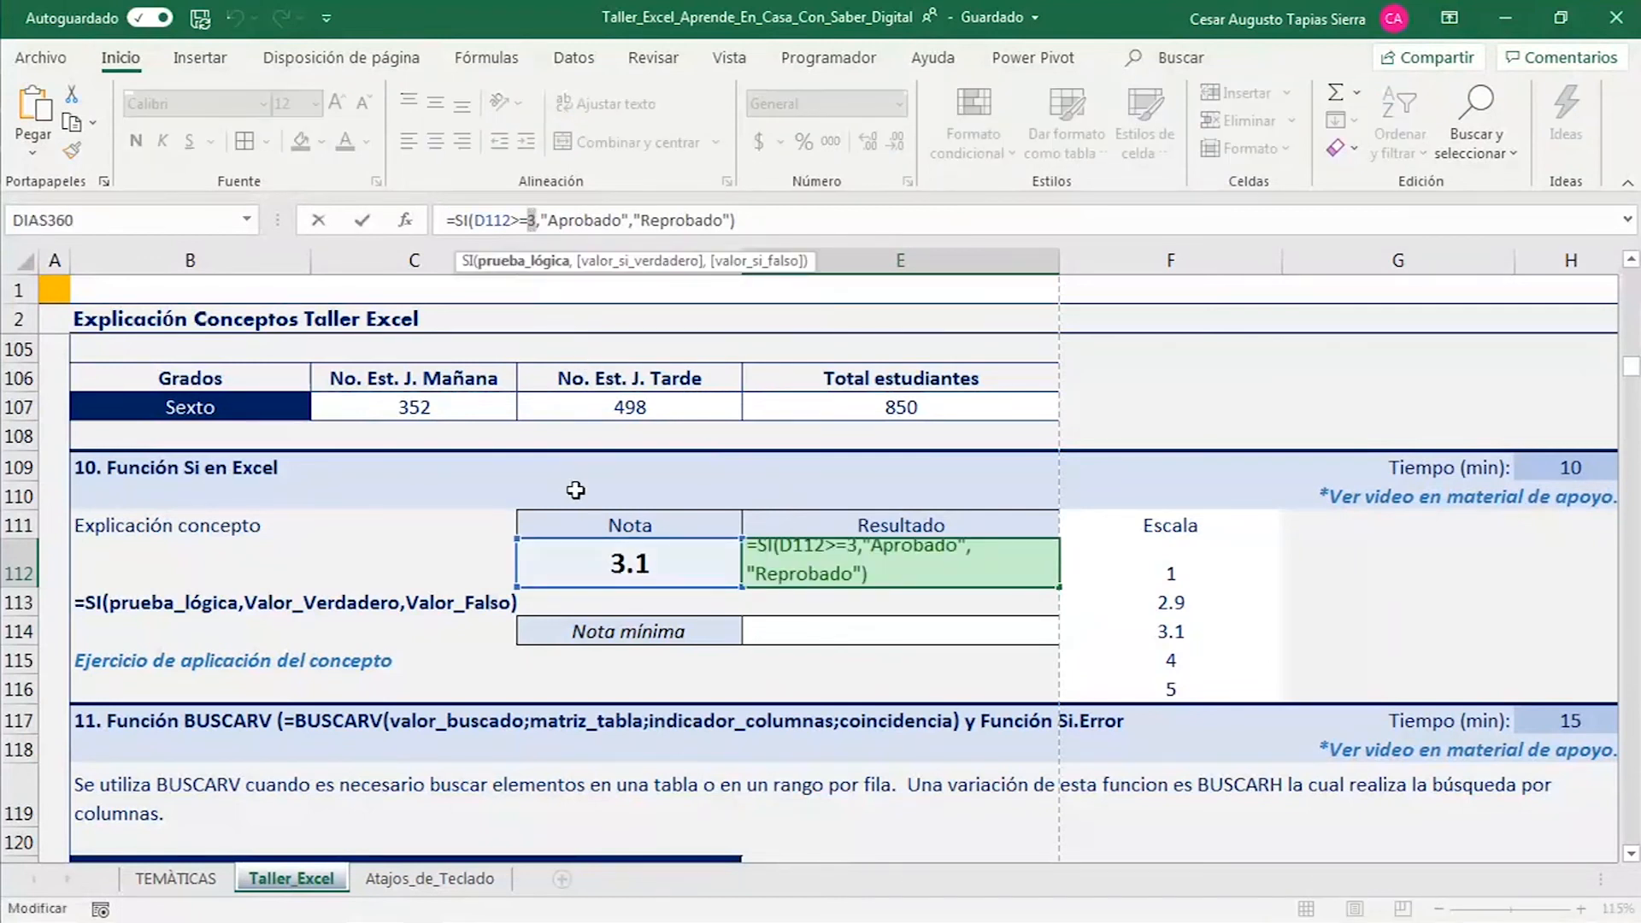
click(838, 633)
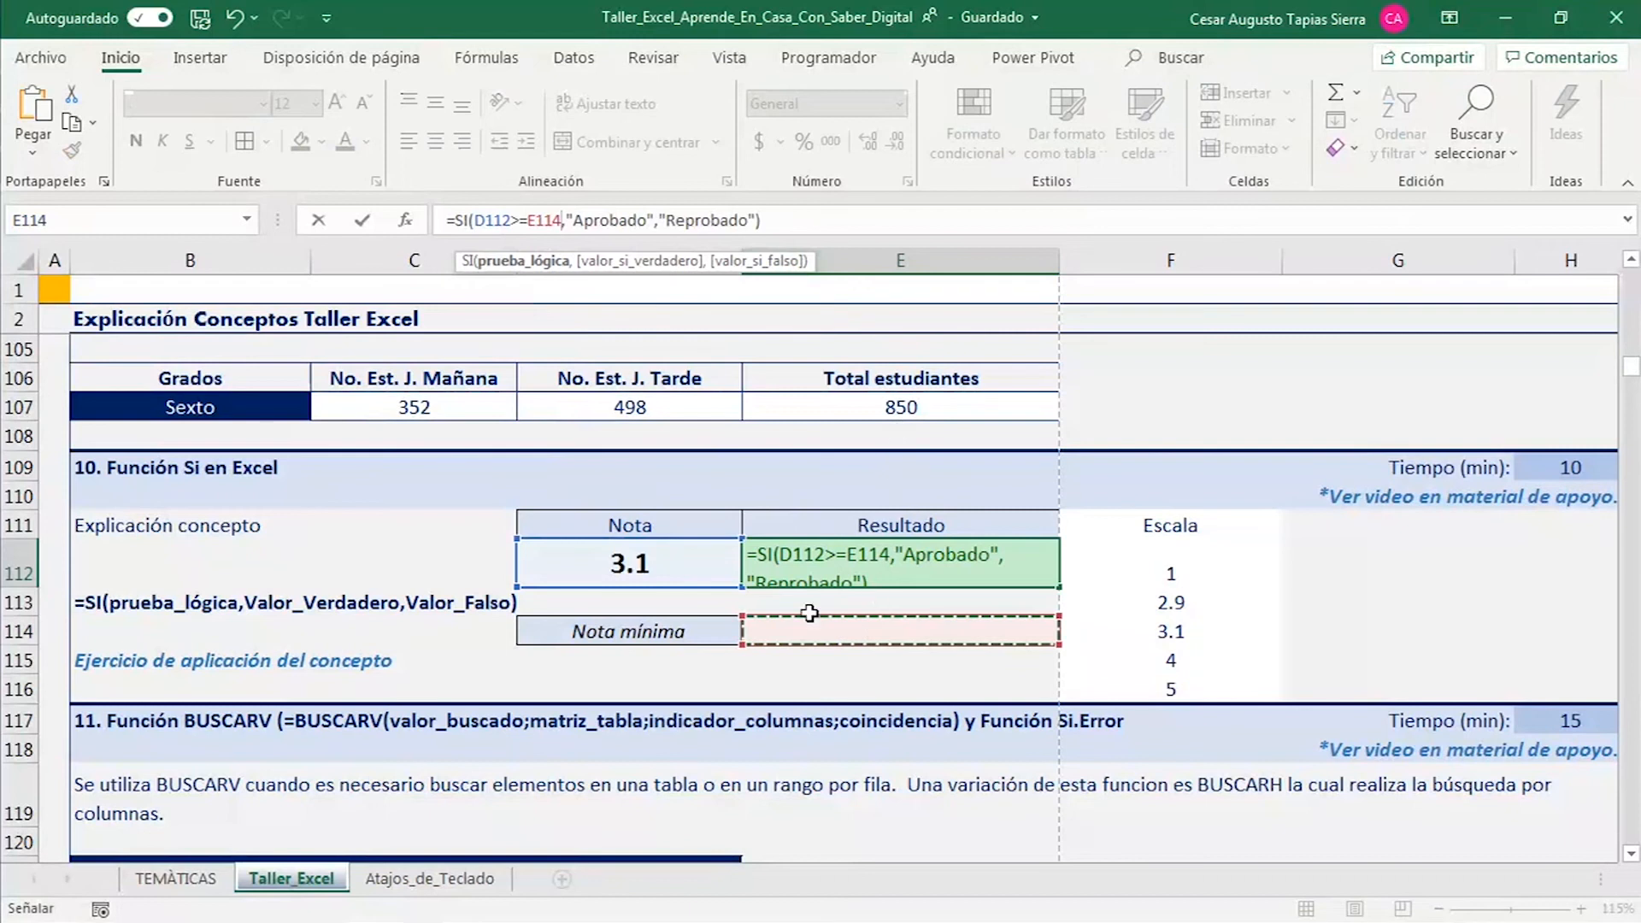
key(Return)
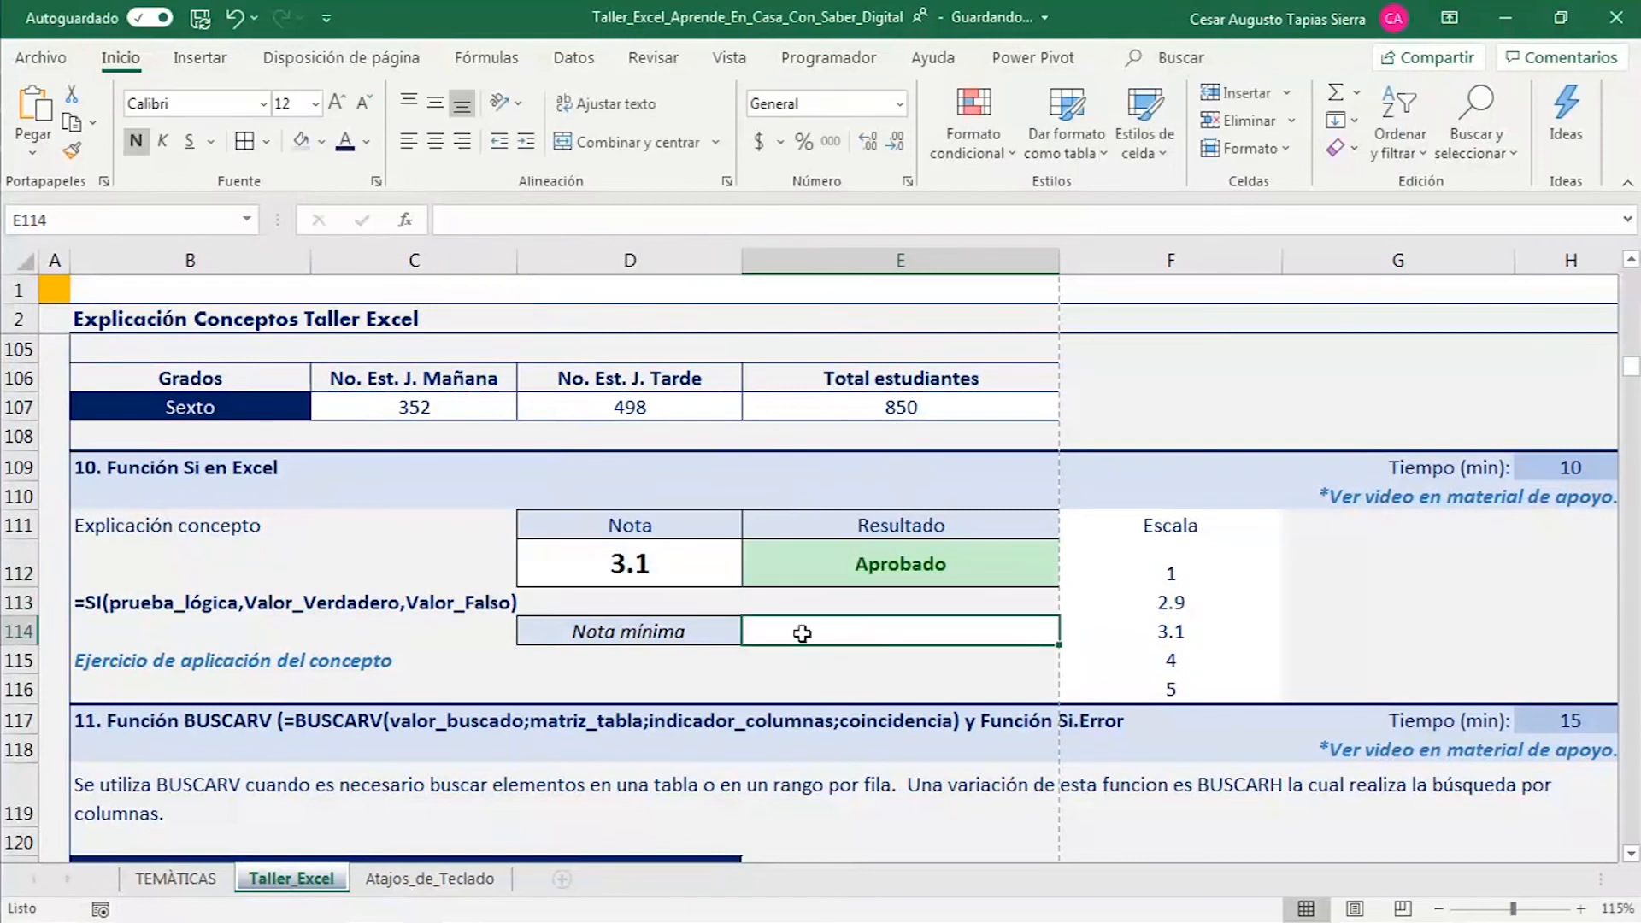
- Test the revised formula with an empty Nota mínima by choosing grade 2.9 and then grade 1 for Nota
click(672, 569)
click(816, 569)
click(705, 569)
click(752, 575)
click(650, 616)
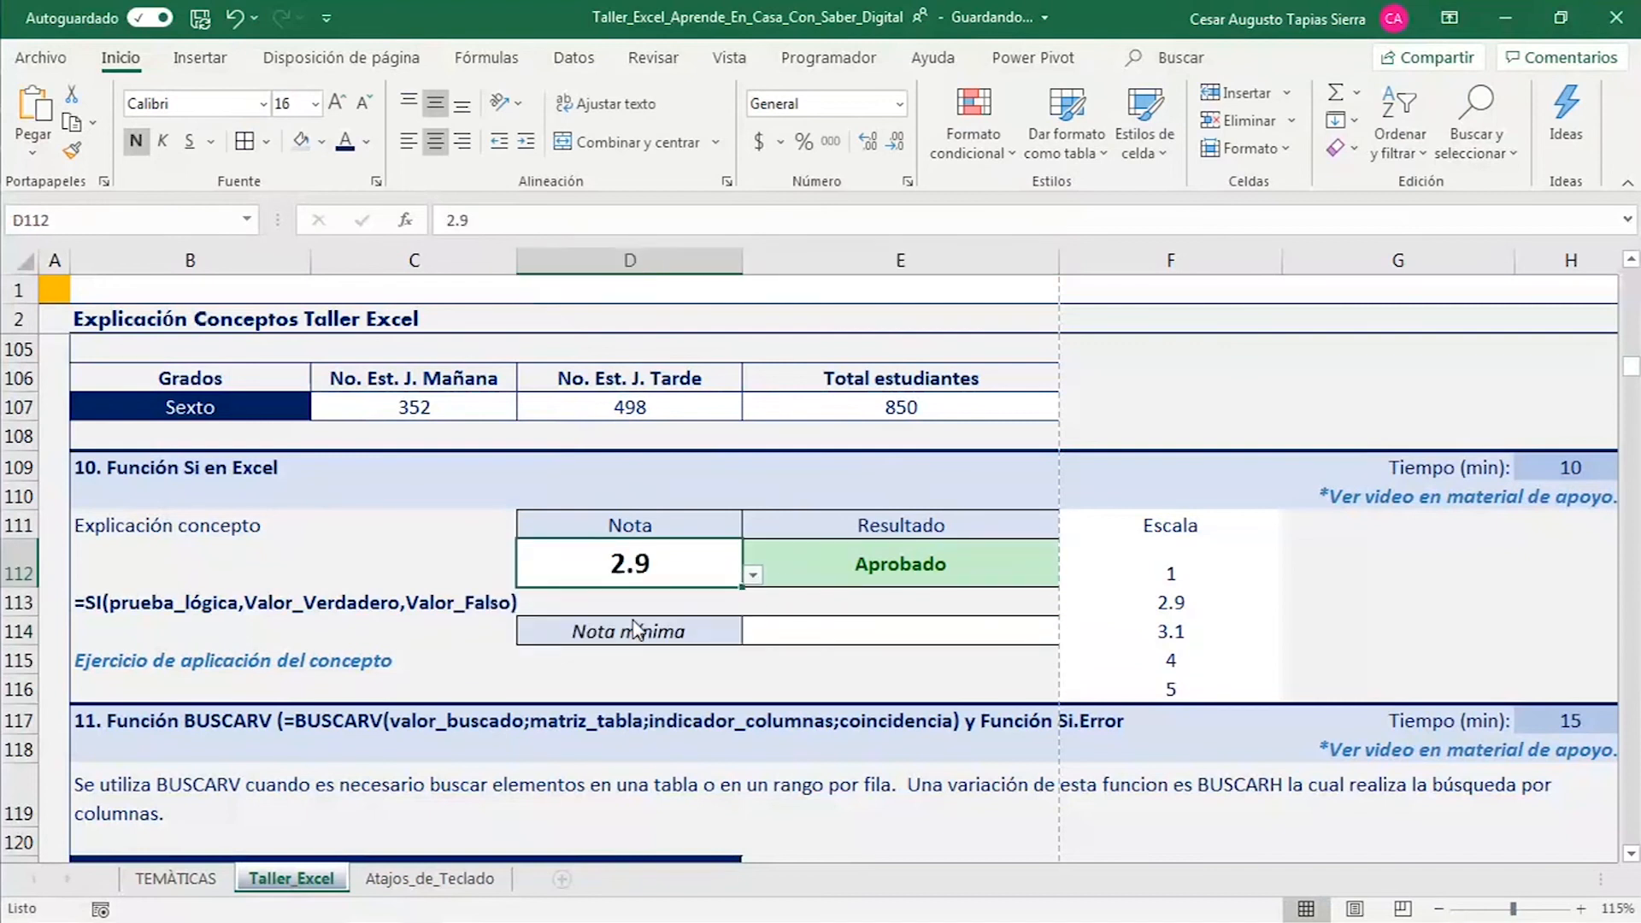
click(752, 575)
click(823, 629)
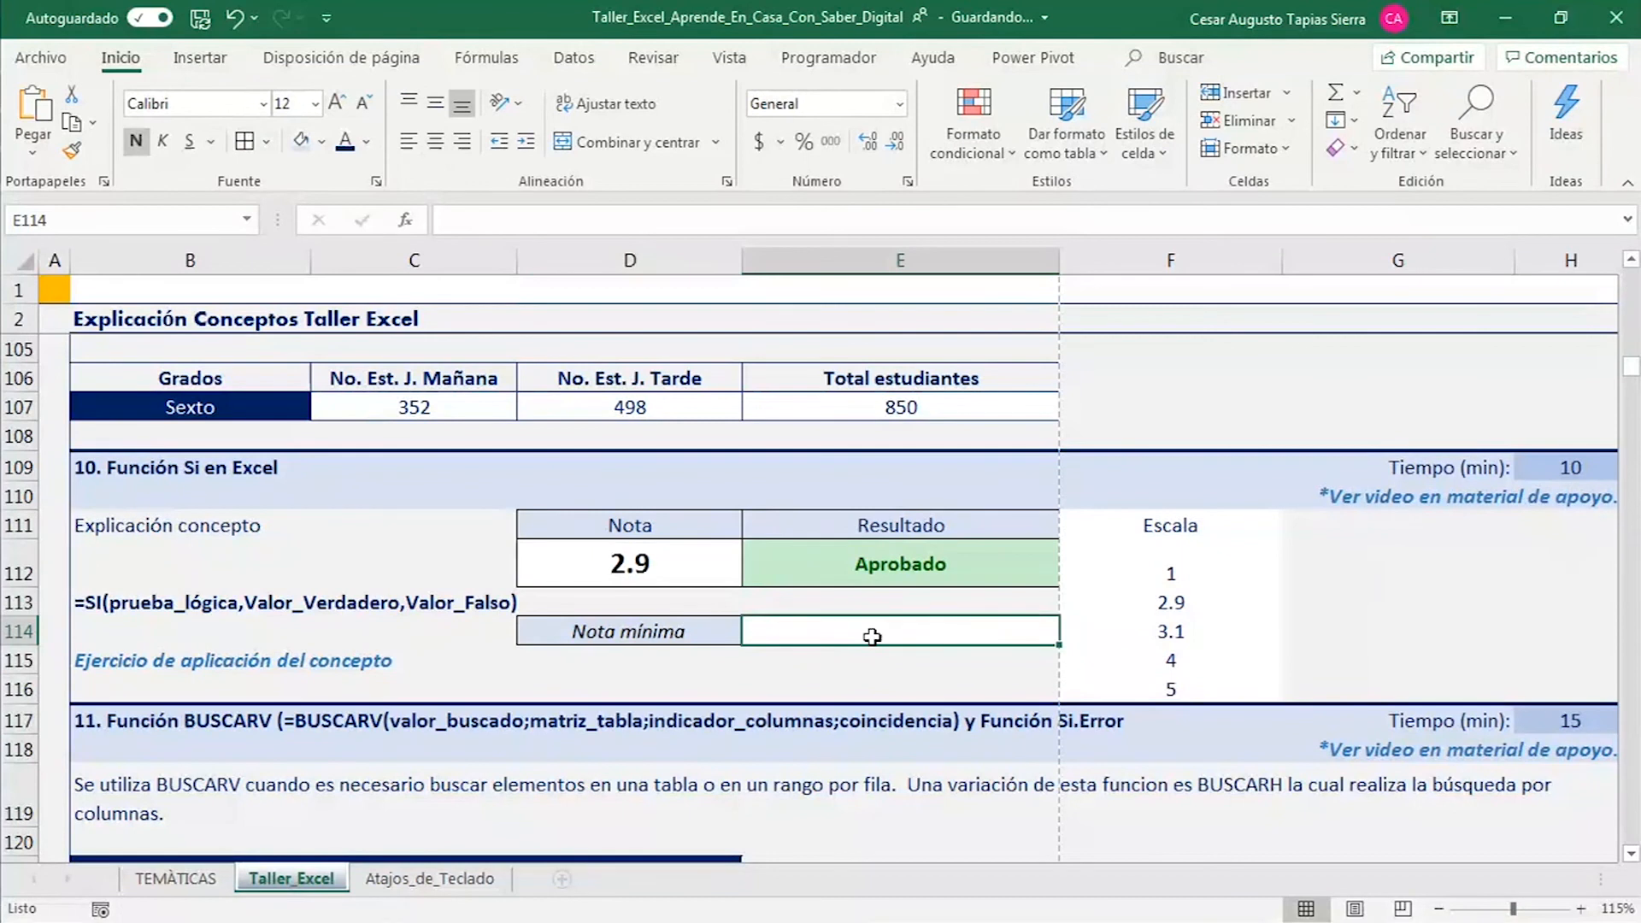
click(708, 569)
click(753, 574)
click(649, 602)
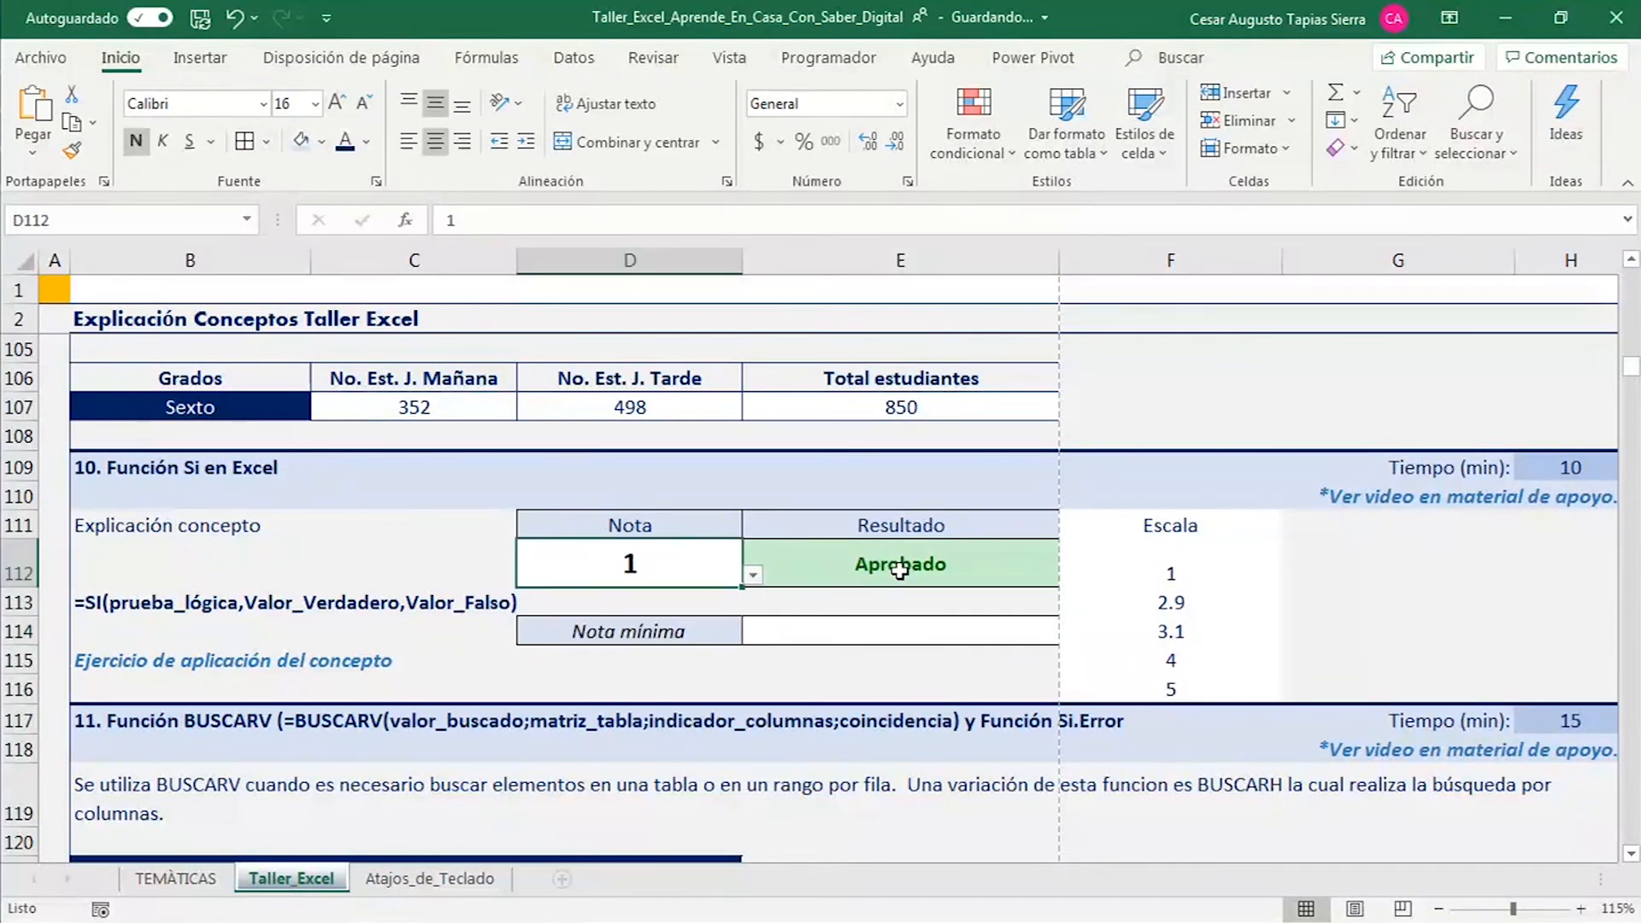
- Try to set the Nota mínima cell E114 to 3.2
click(914, 635)
text(3.2)
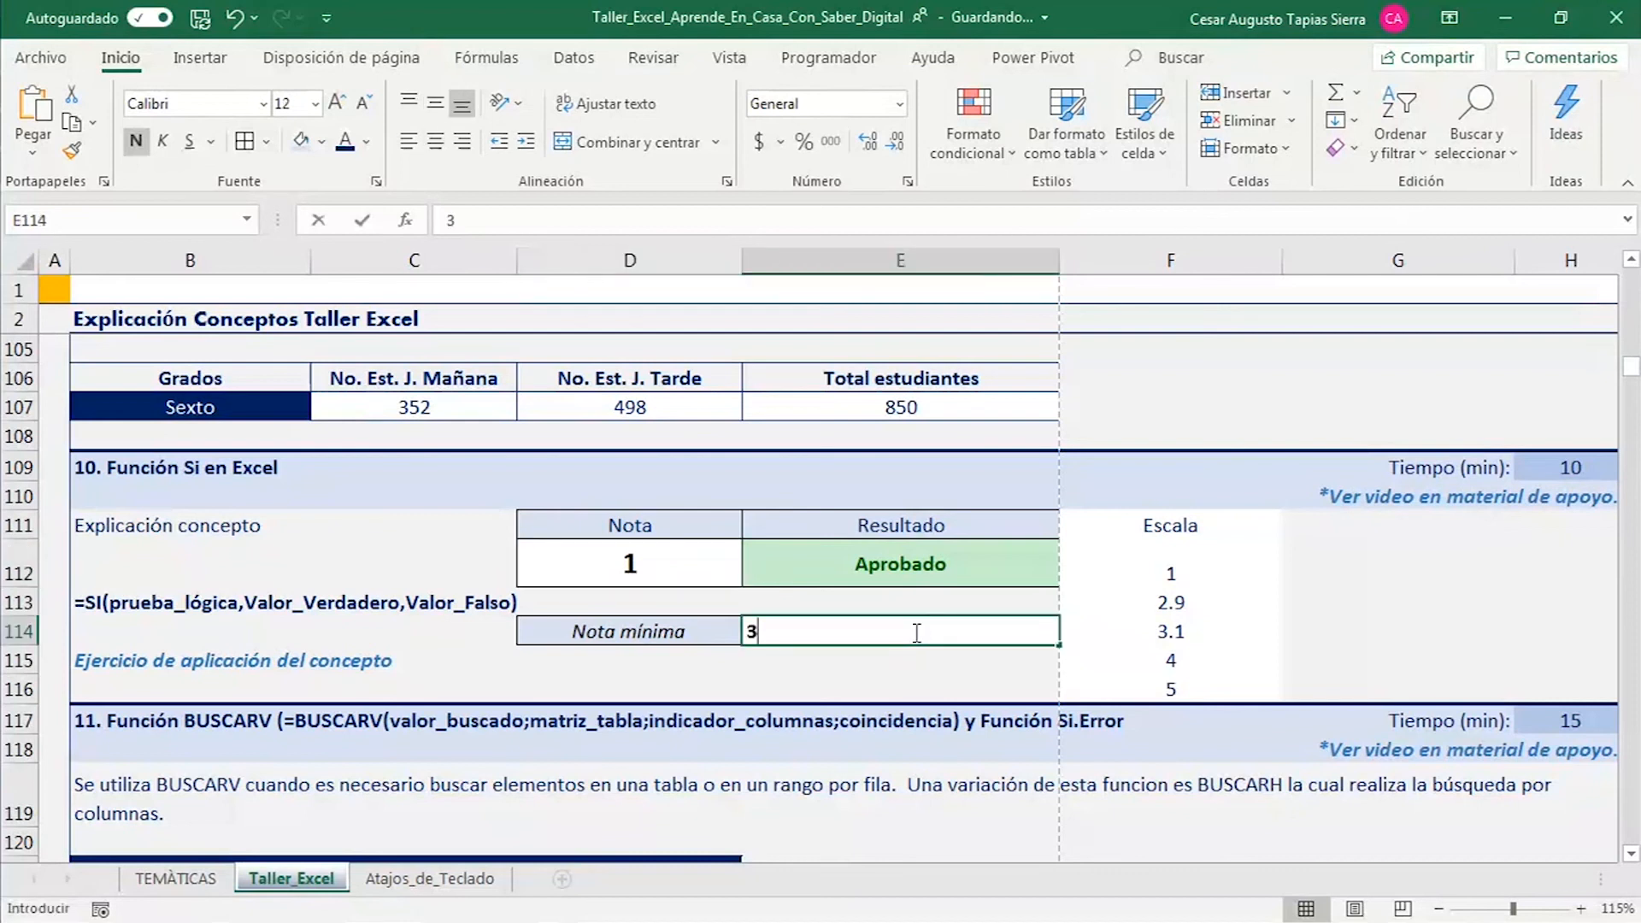
key(Return)
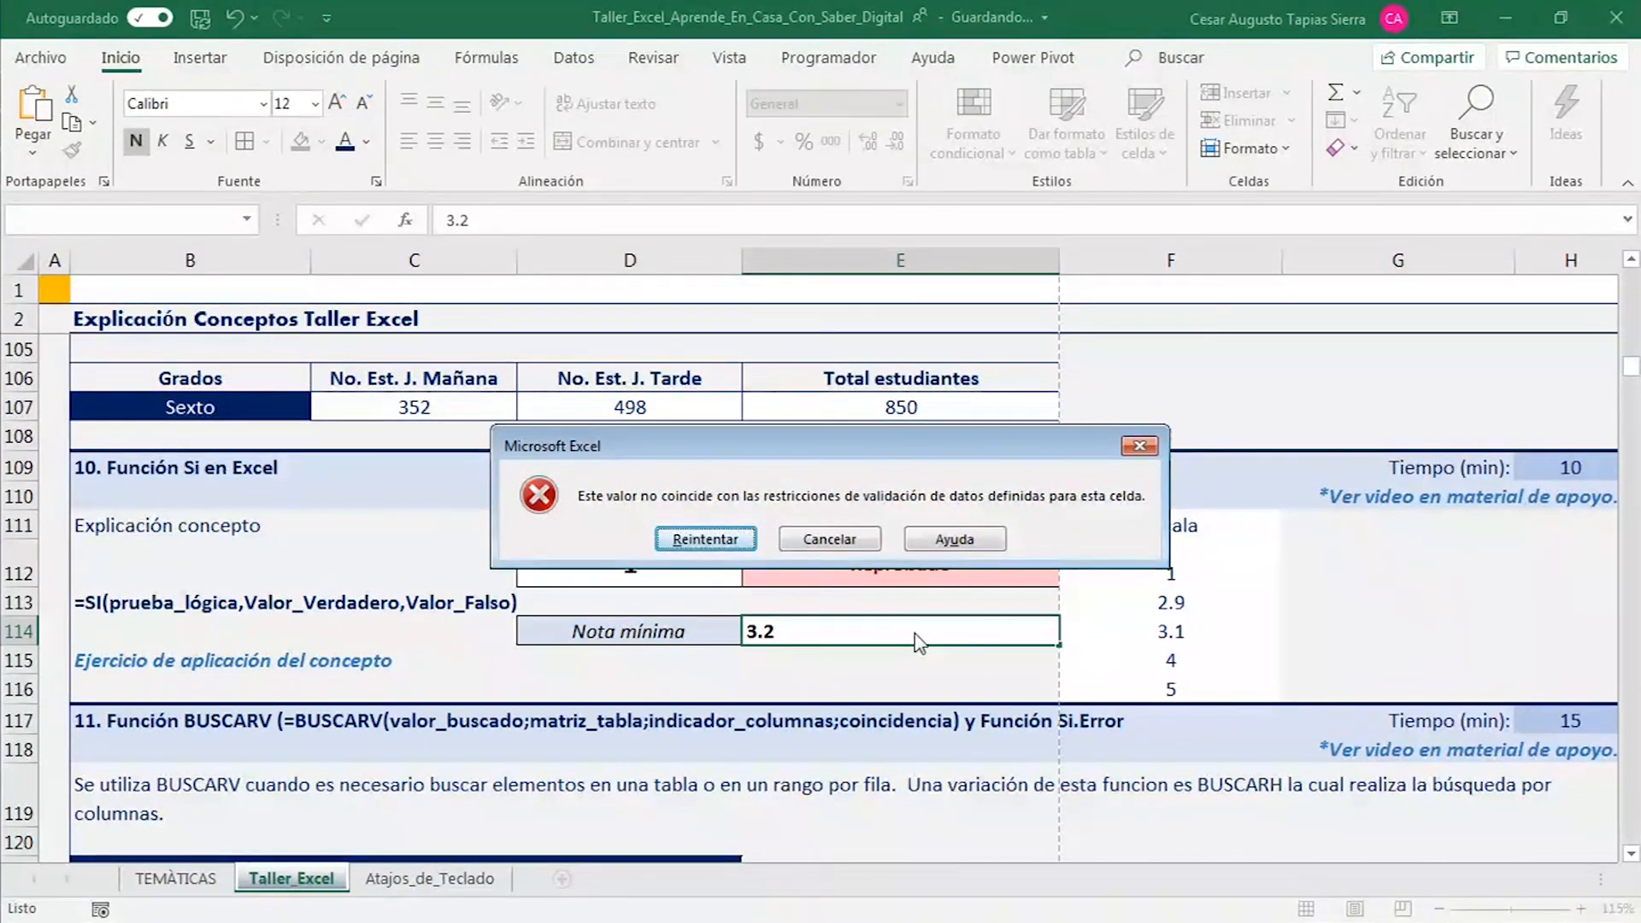
key(Escape)
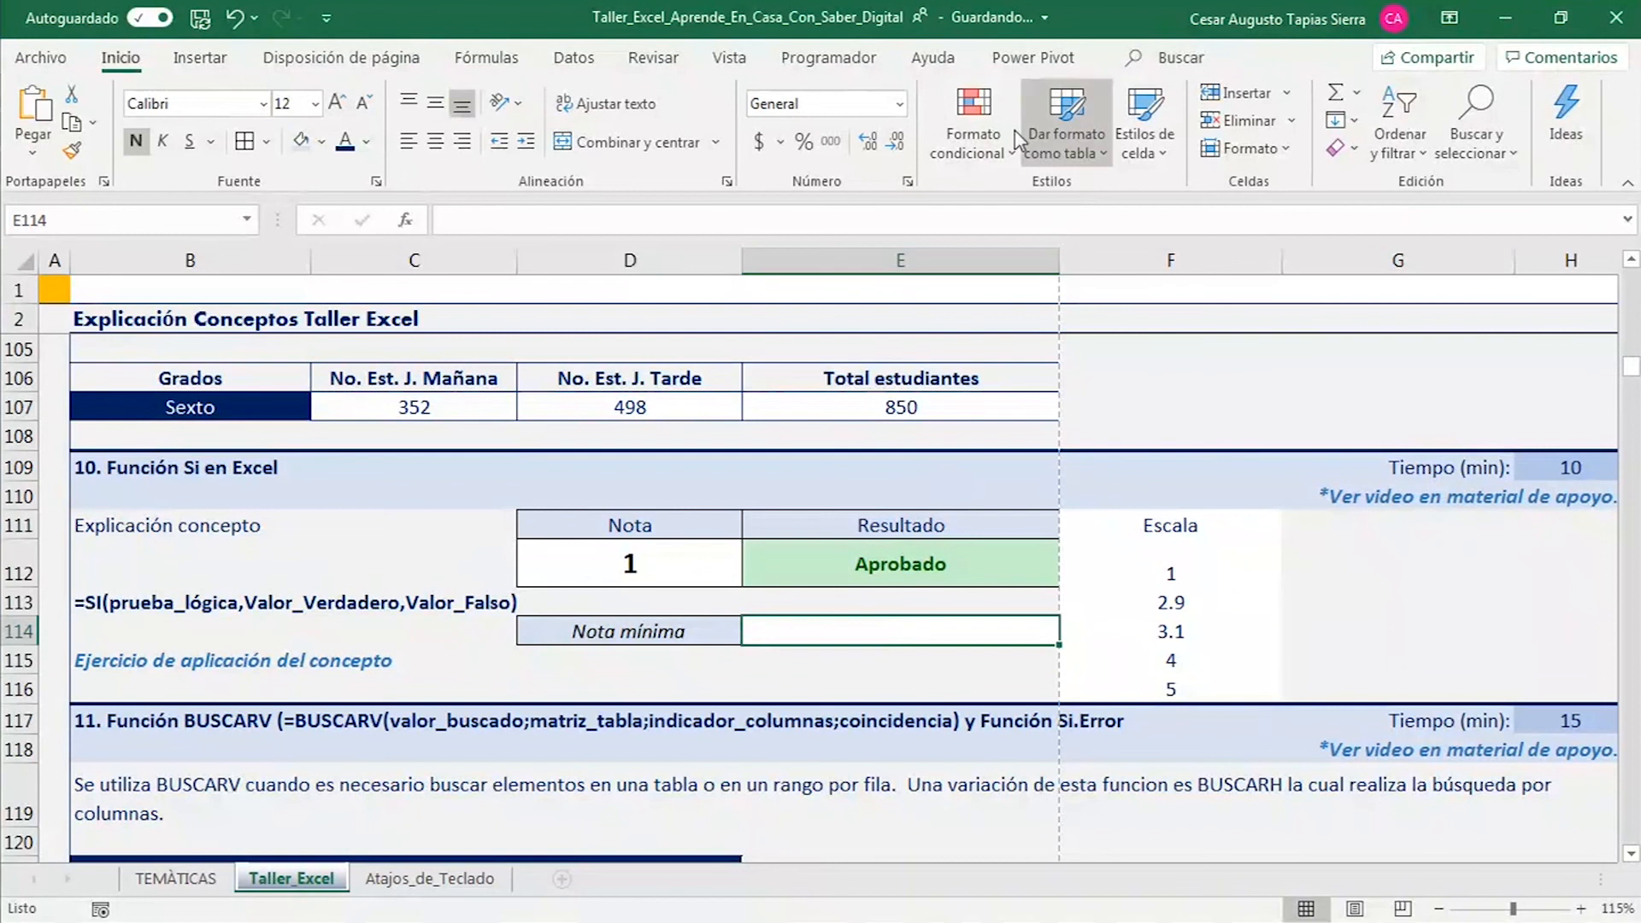
- Change the data validation of the Nota mínima cell E114 to allow any value (Cualquier valor)
click(574, 58)
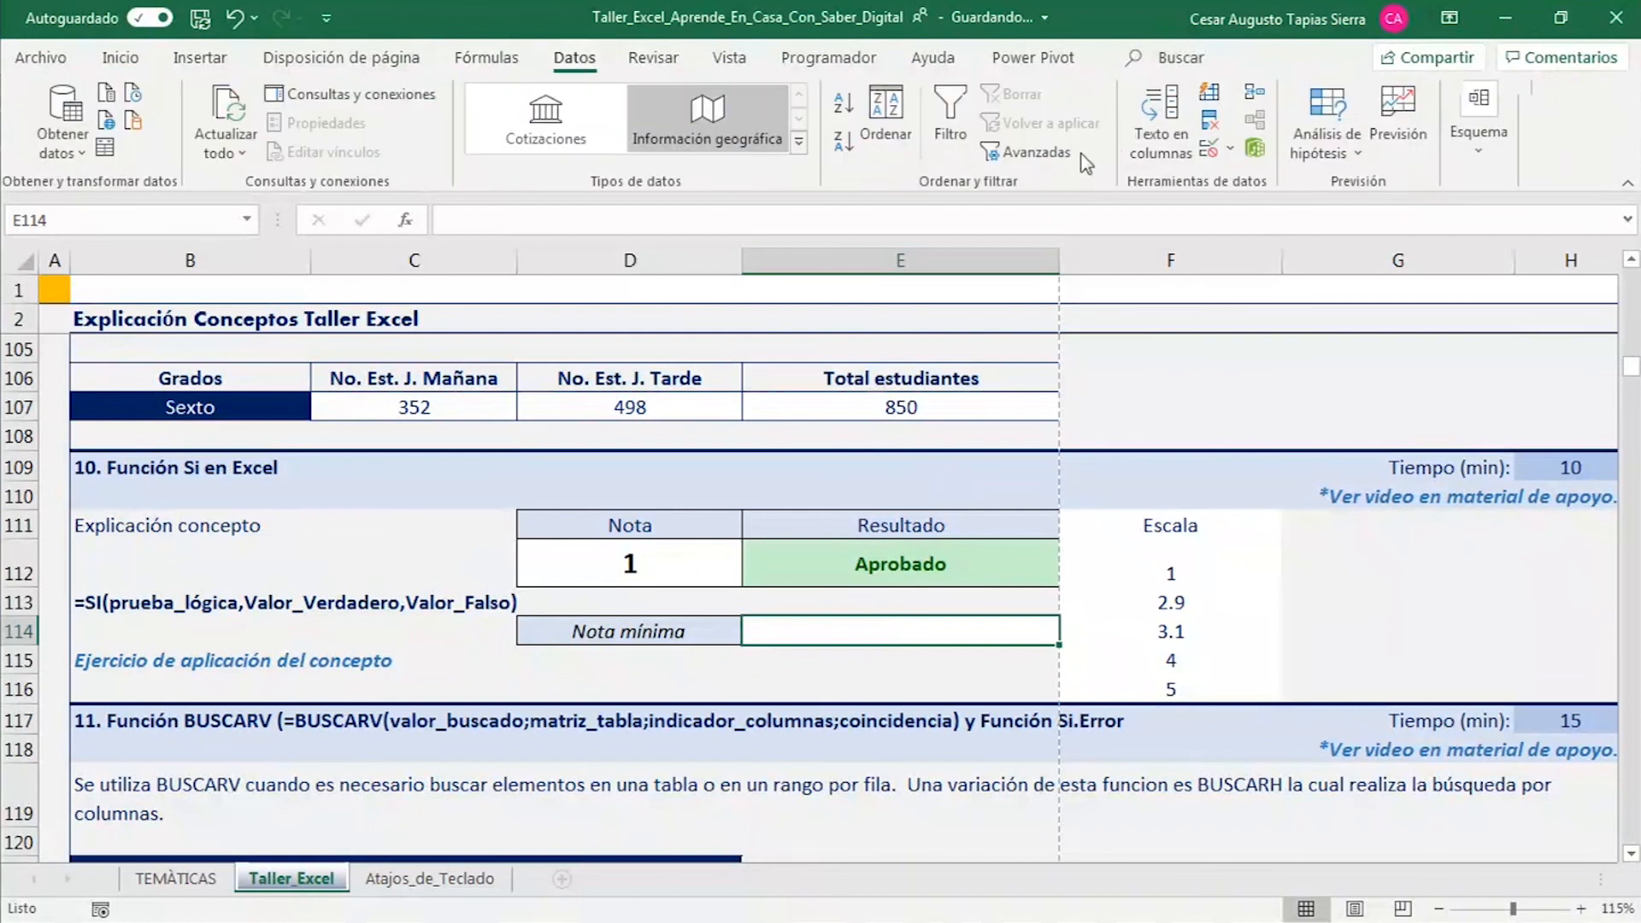
click(1230, 149)
click(1241, 182)
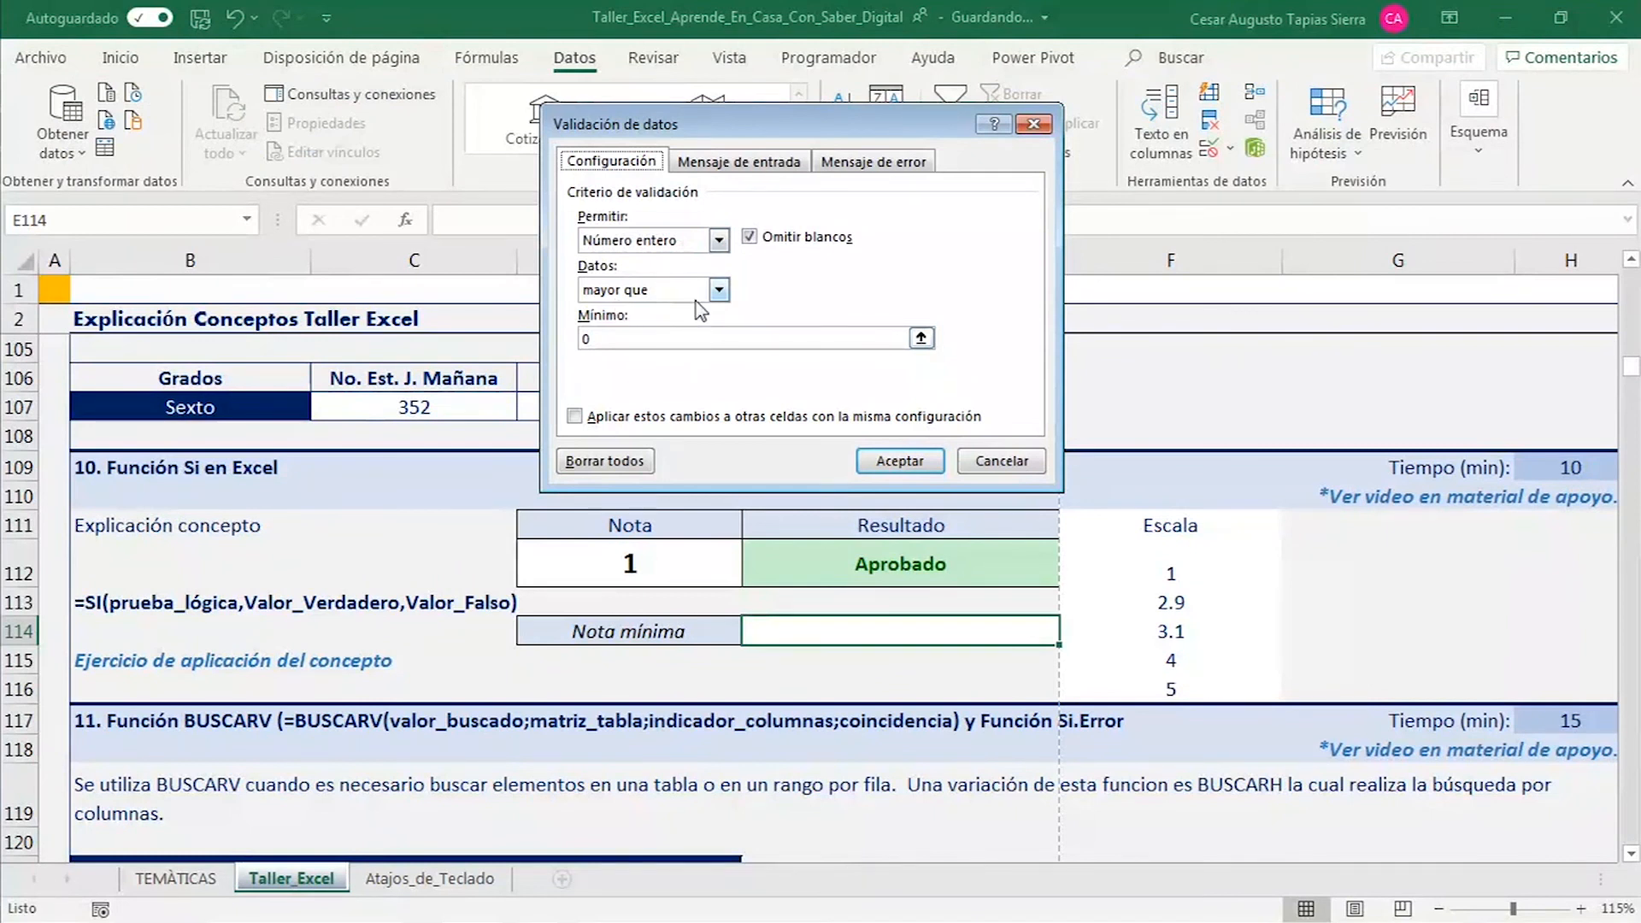
click(719, 241)
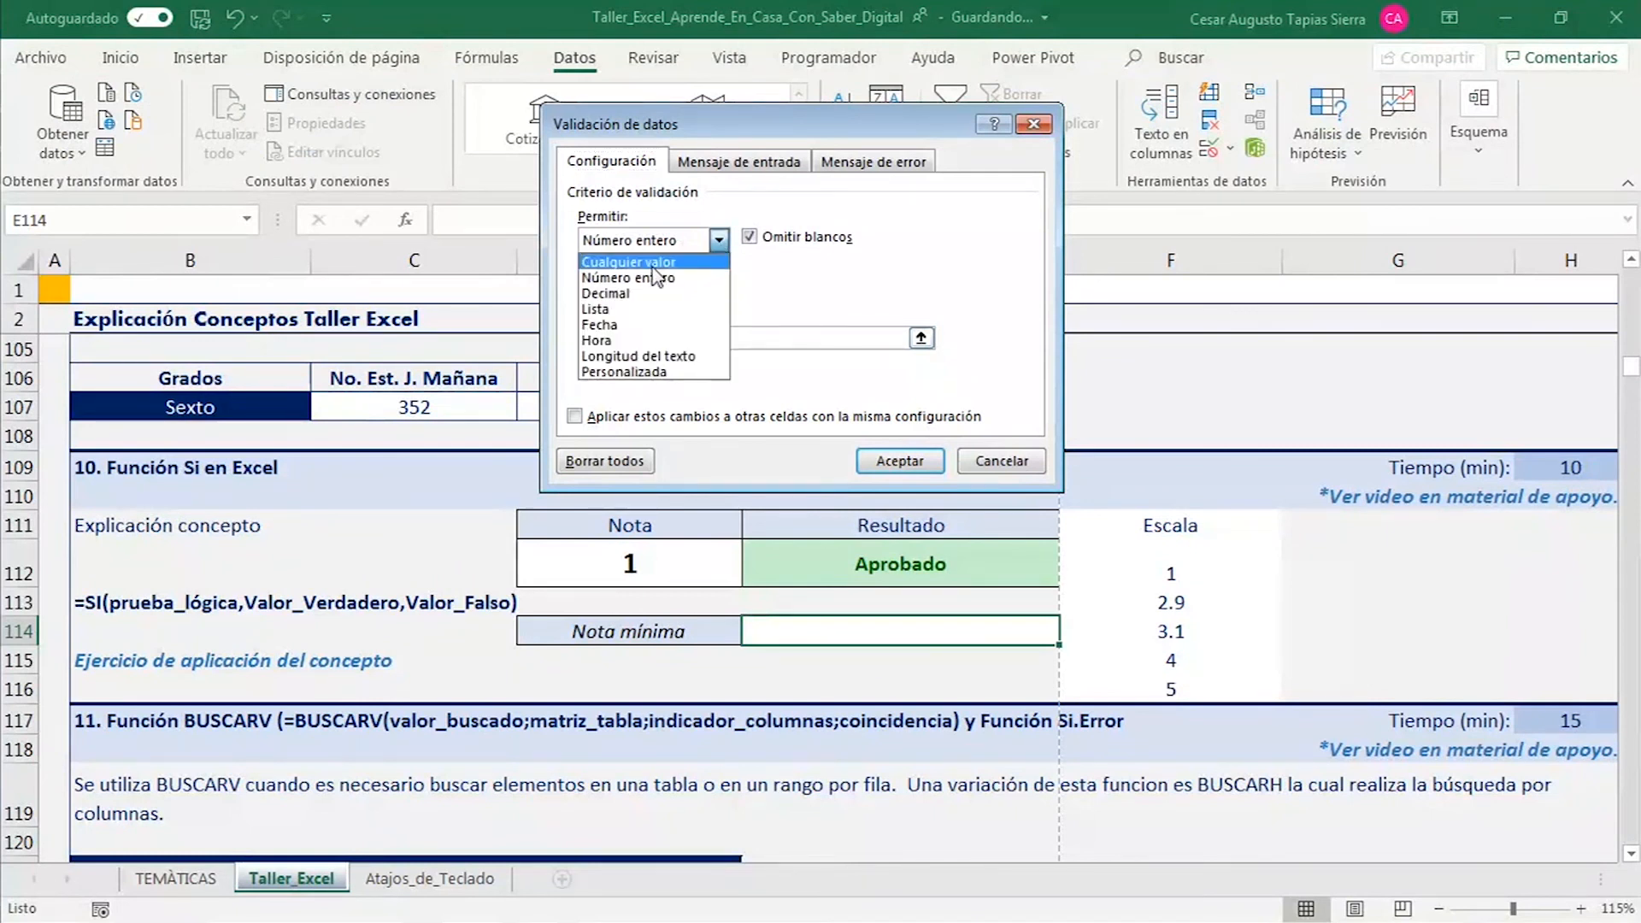
click(659, 258)
click(896, 466)
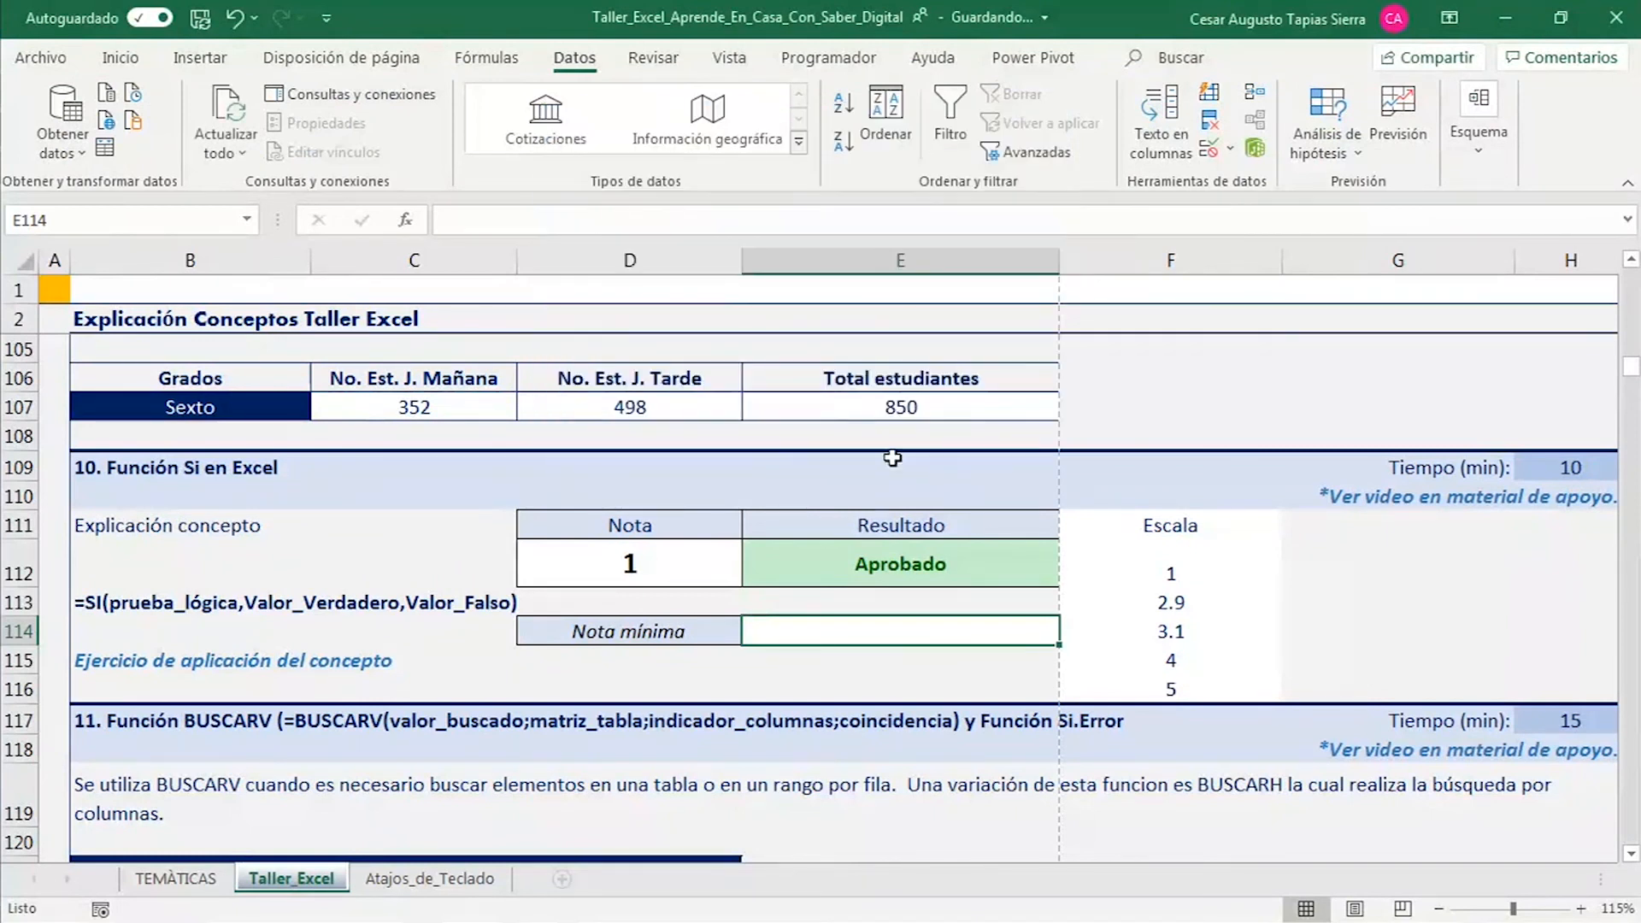
- Set Nota mínima in E114 to 3.2 and centre the value in its cell
click(879, 607)
click(873, 629)
text(3.2)
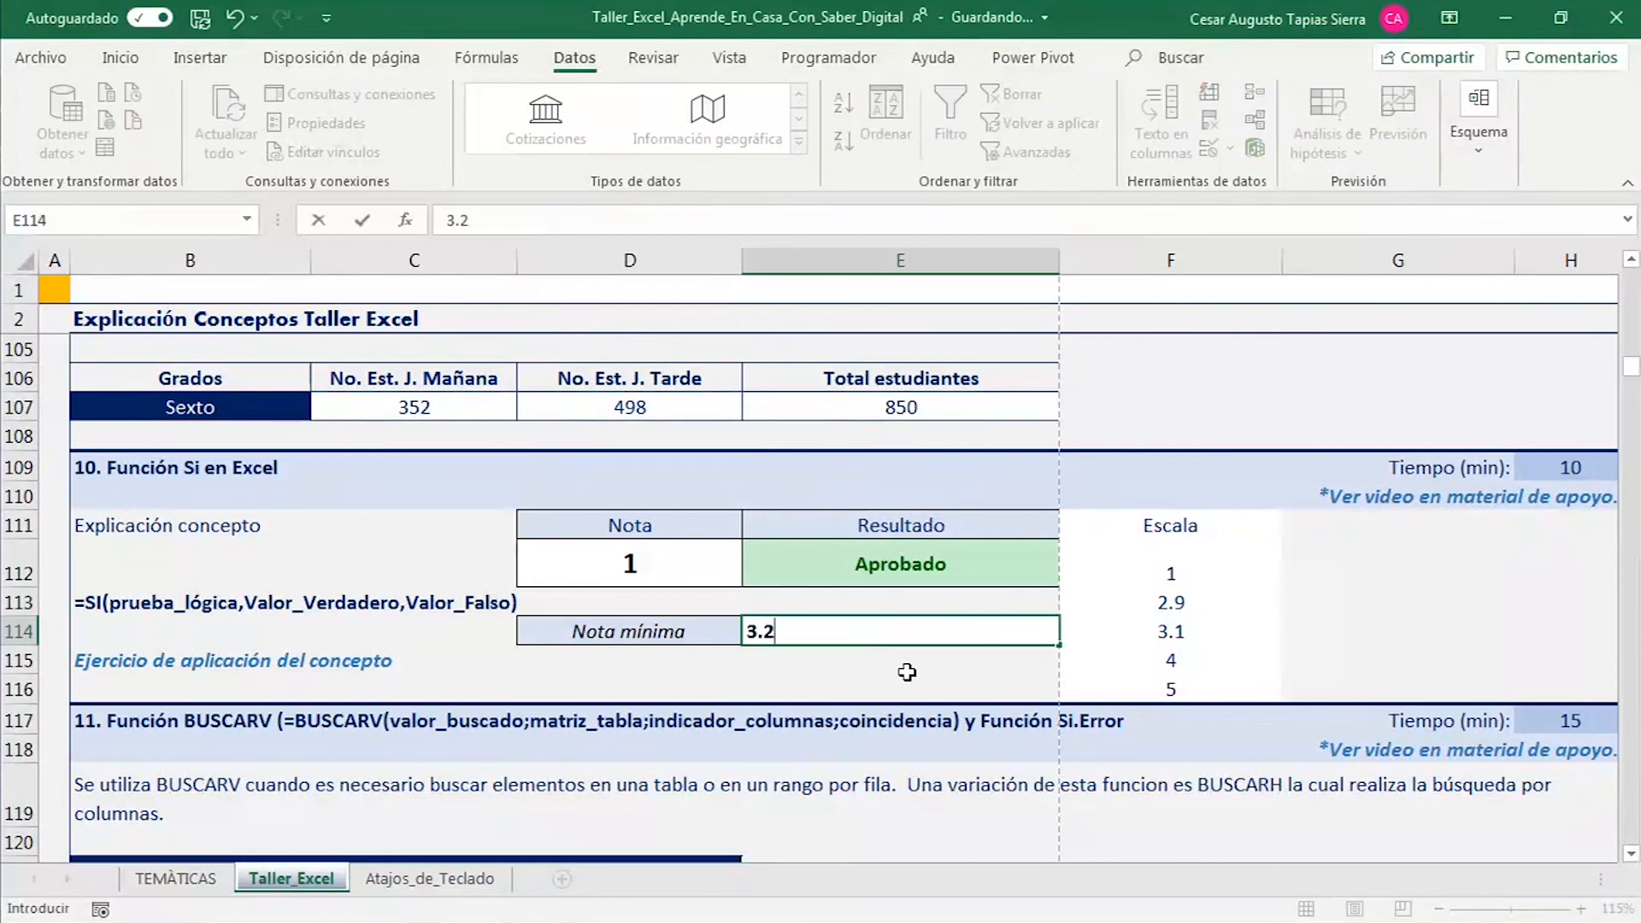
key(Return)
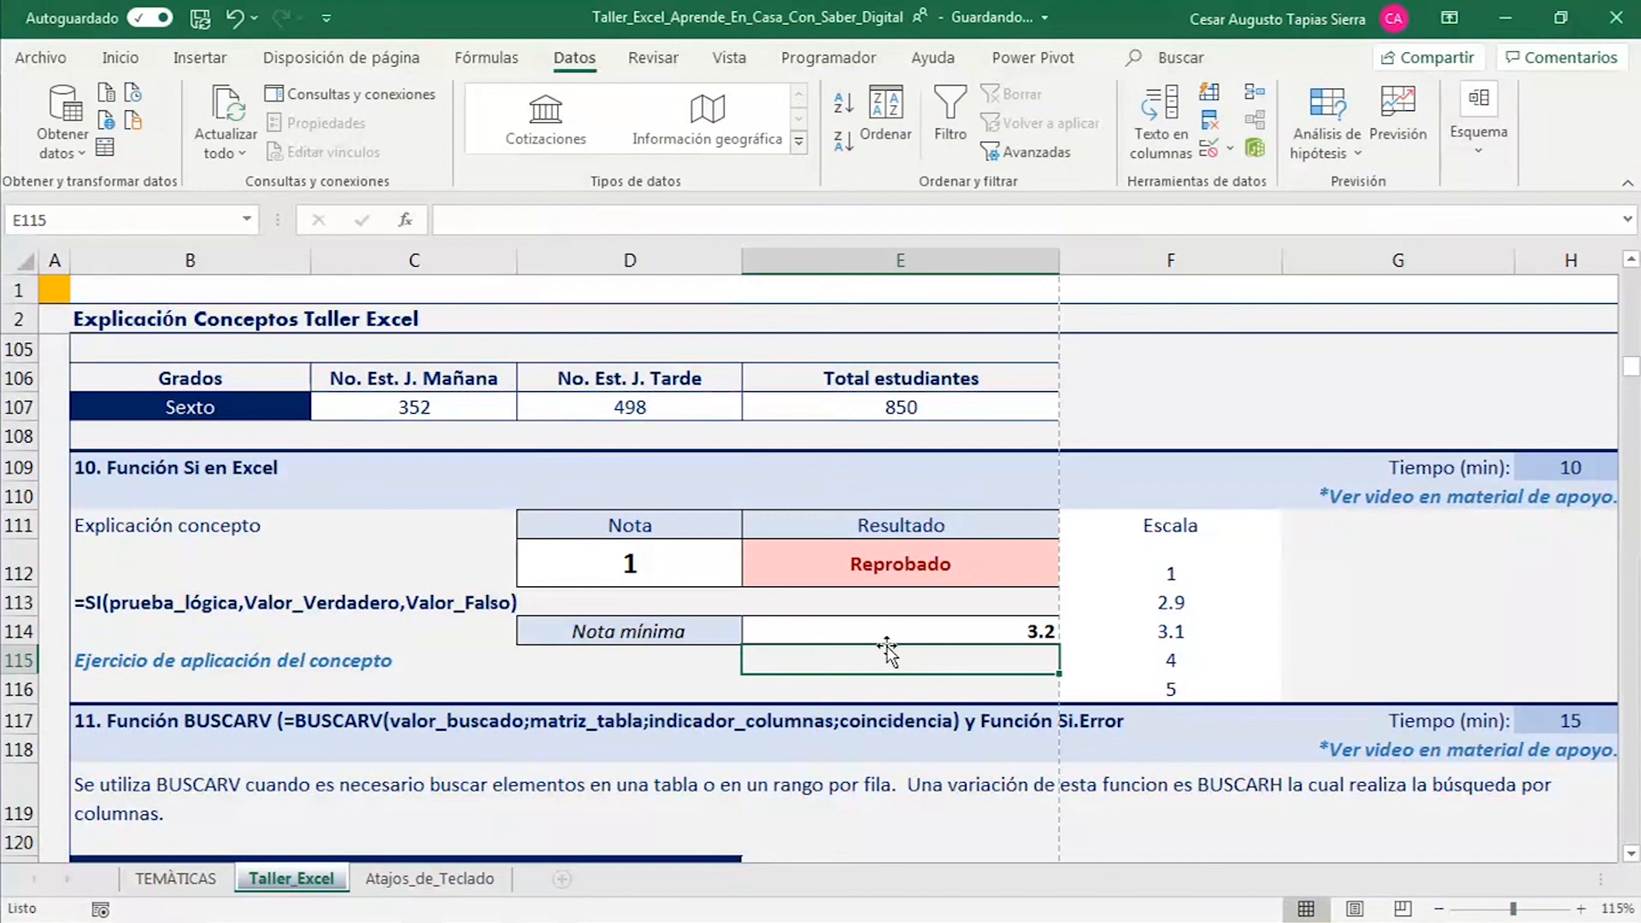
click(891, 633)
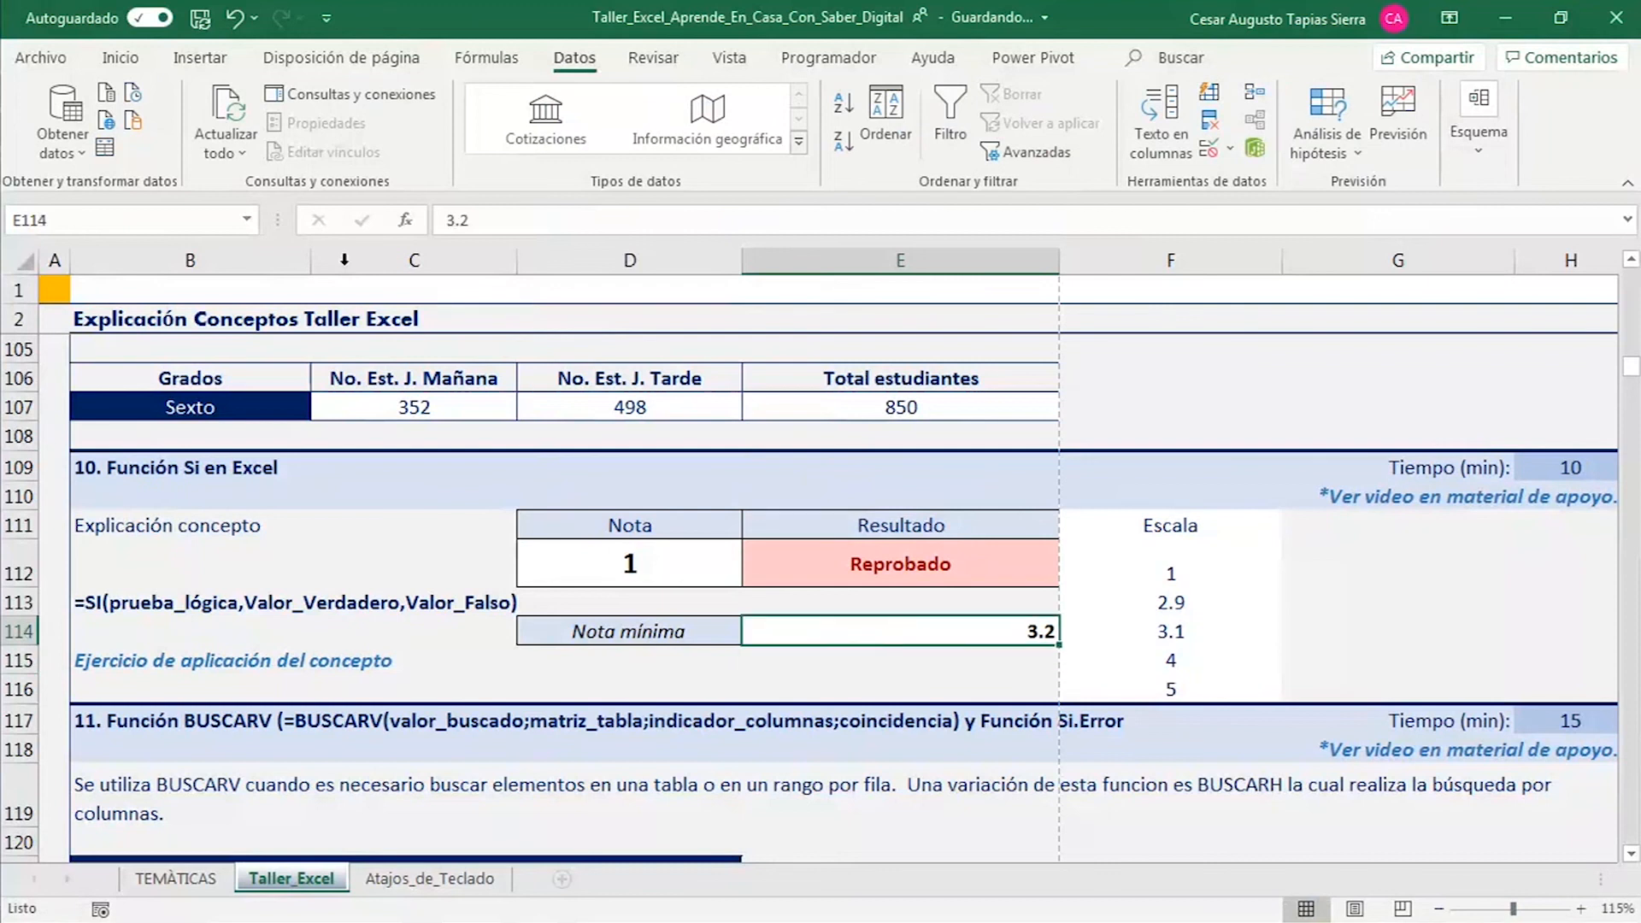
click(120, 57)
click(435, 142)
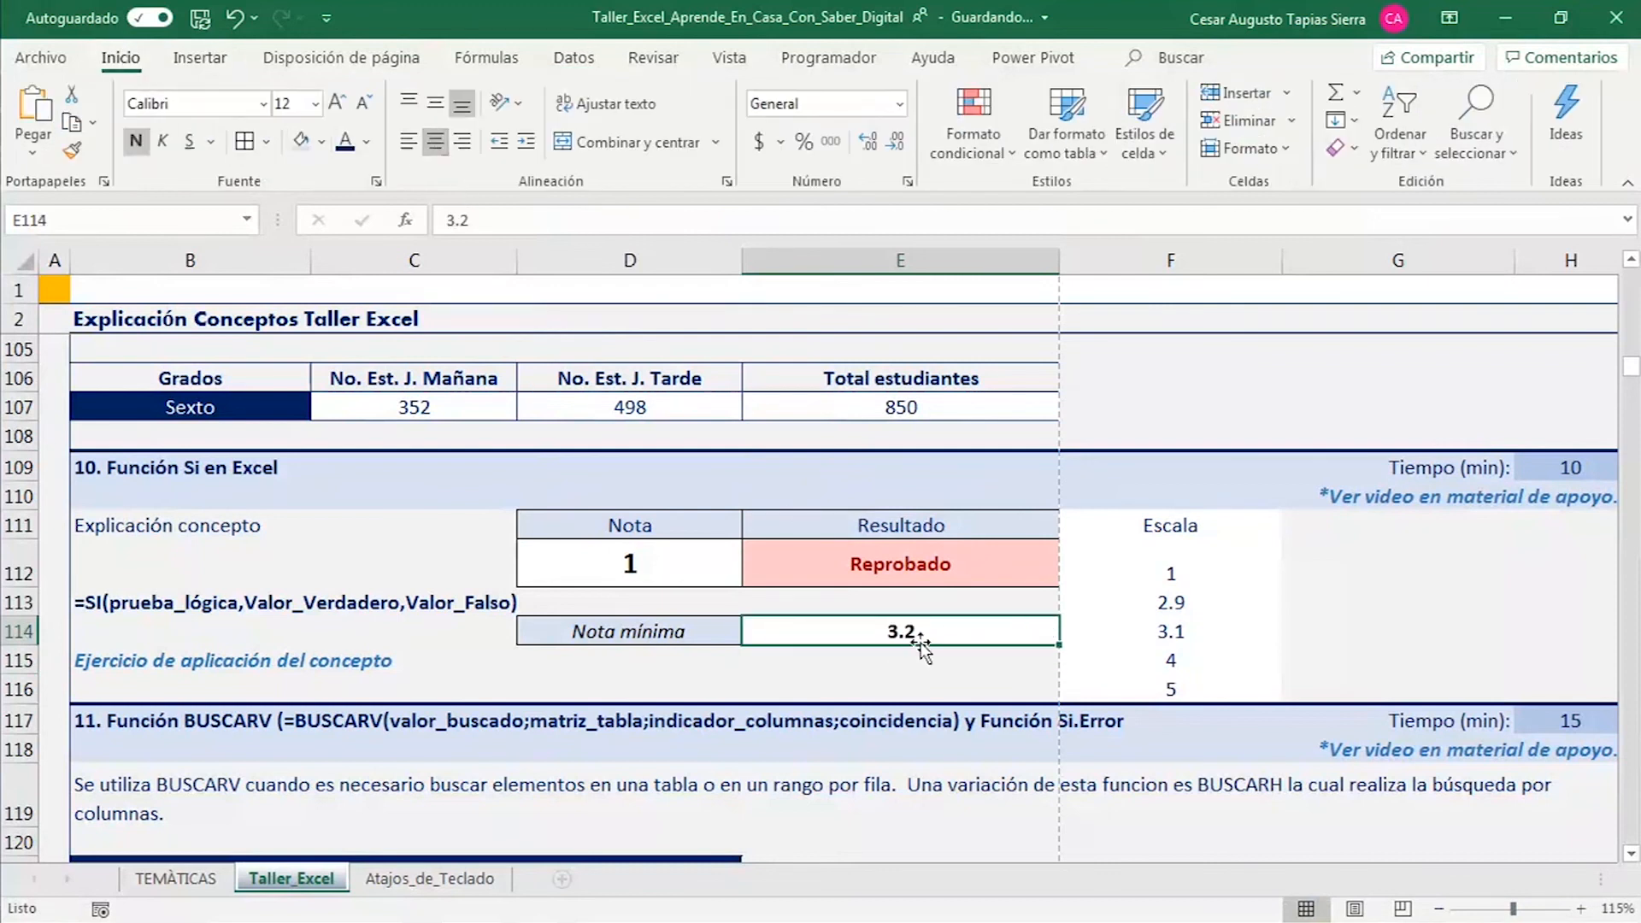
- Test the Resultado cell against the 3.2 minimum by choosing grade 3.1 and finally 4 for Nota
click(727, 578)
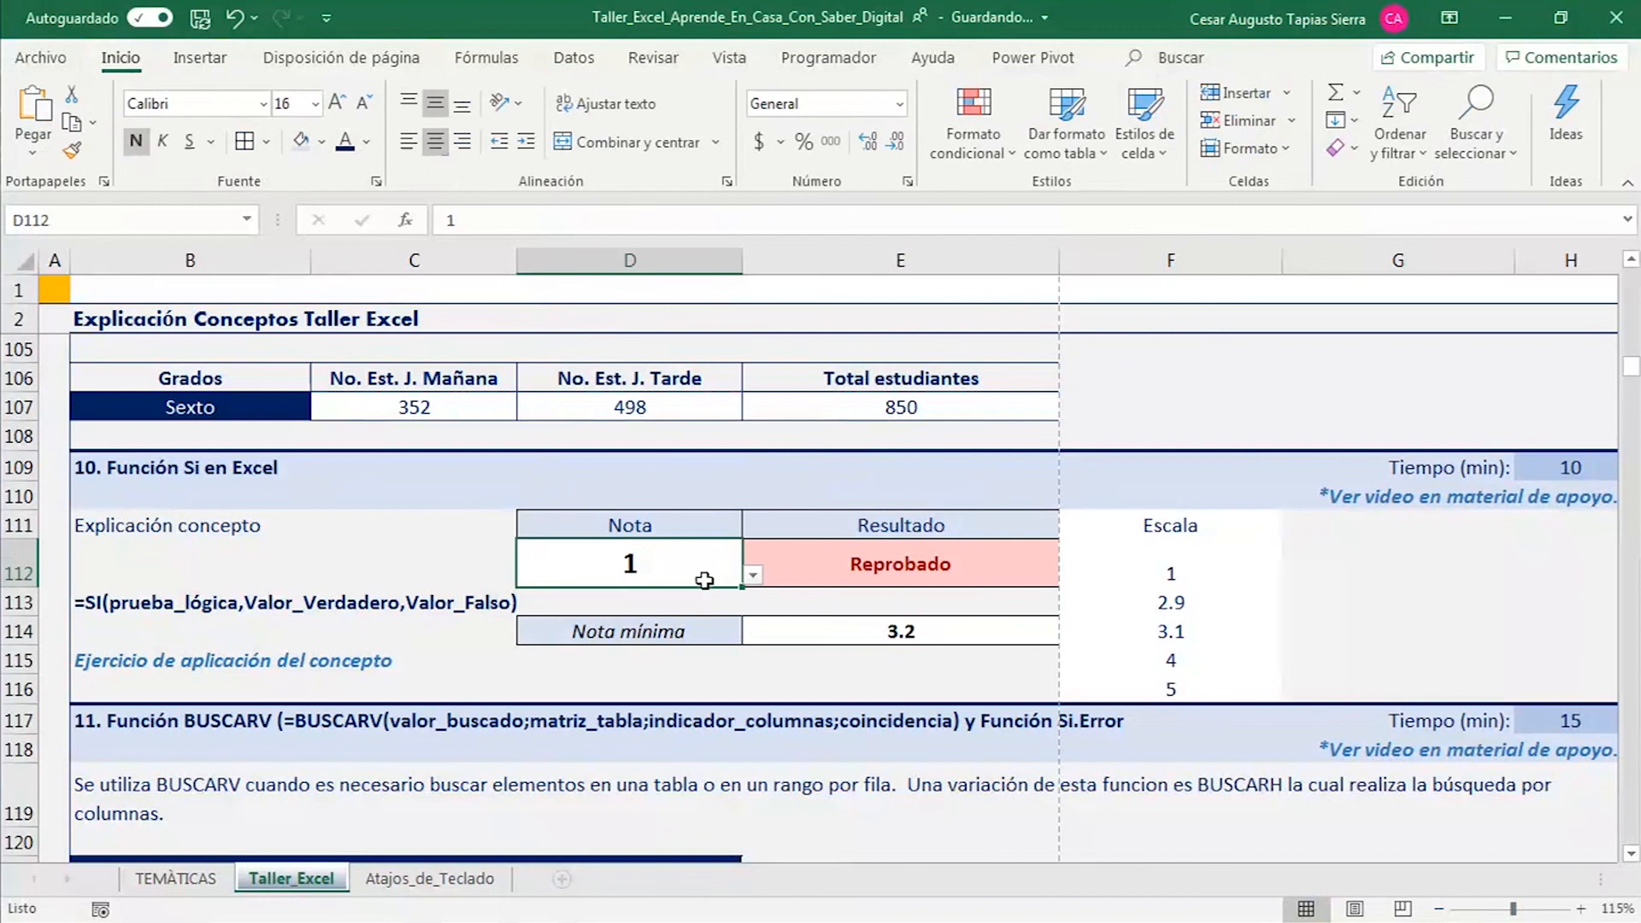
click(753, 575)
click(552, 637)
click(752, 576)
click(621, 652)
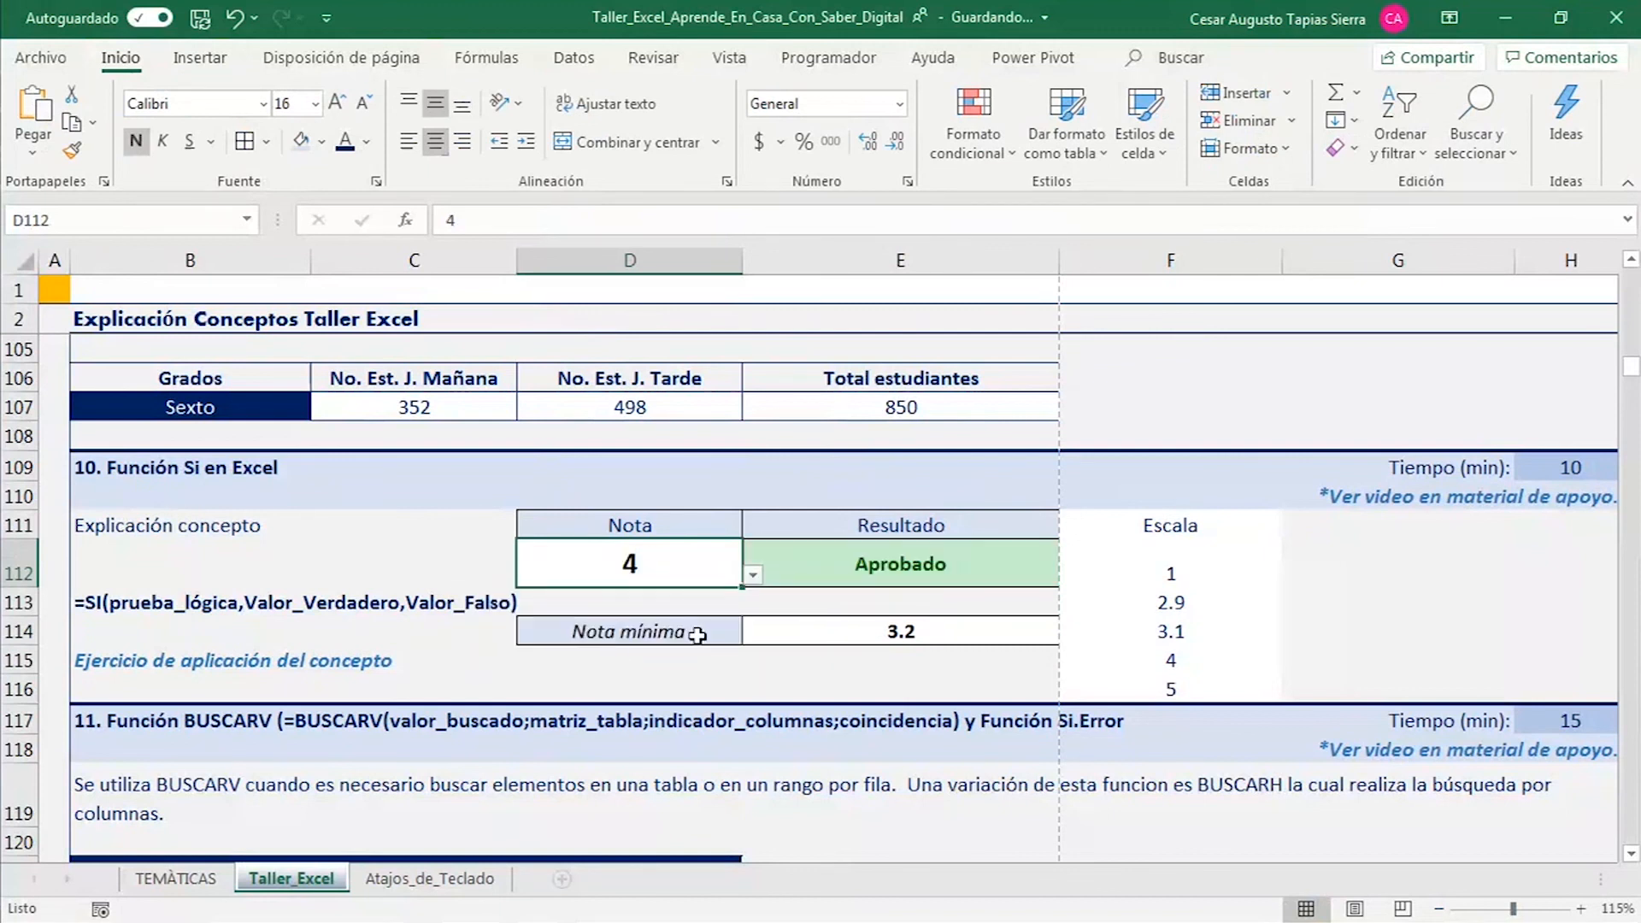
click(752, 576)
click(872, 635)
click(868, 639)
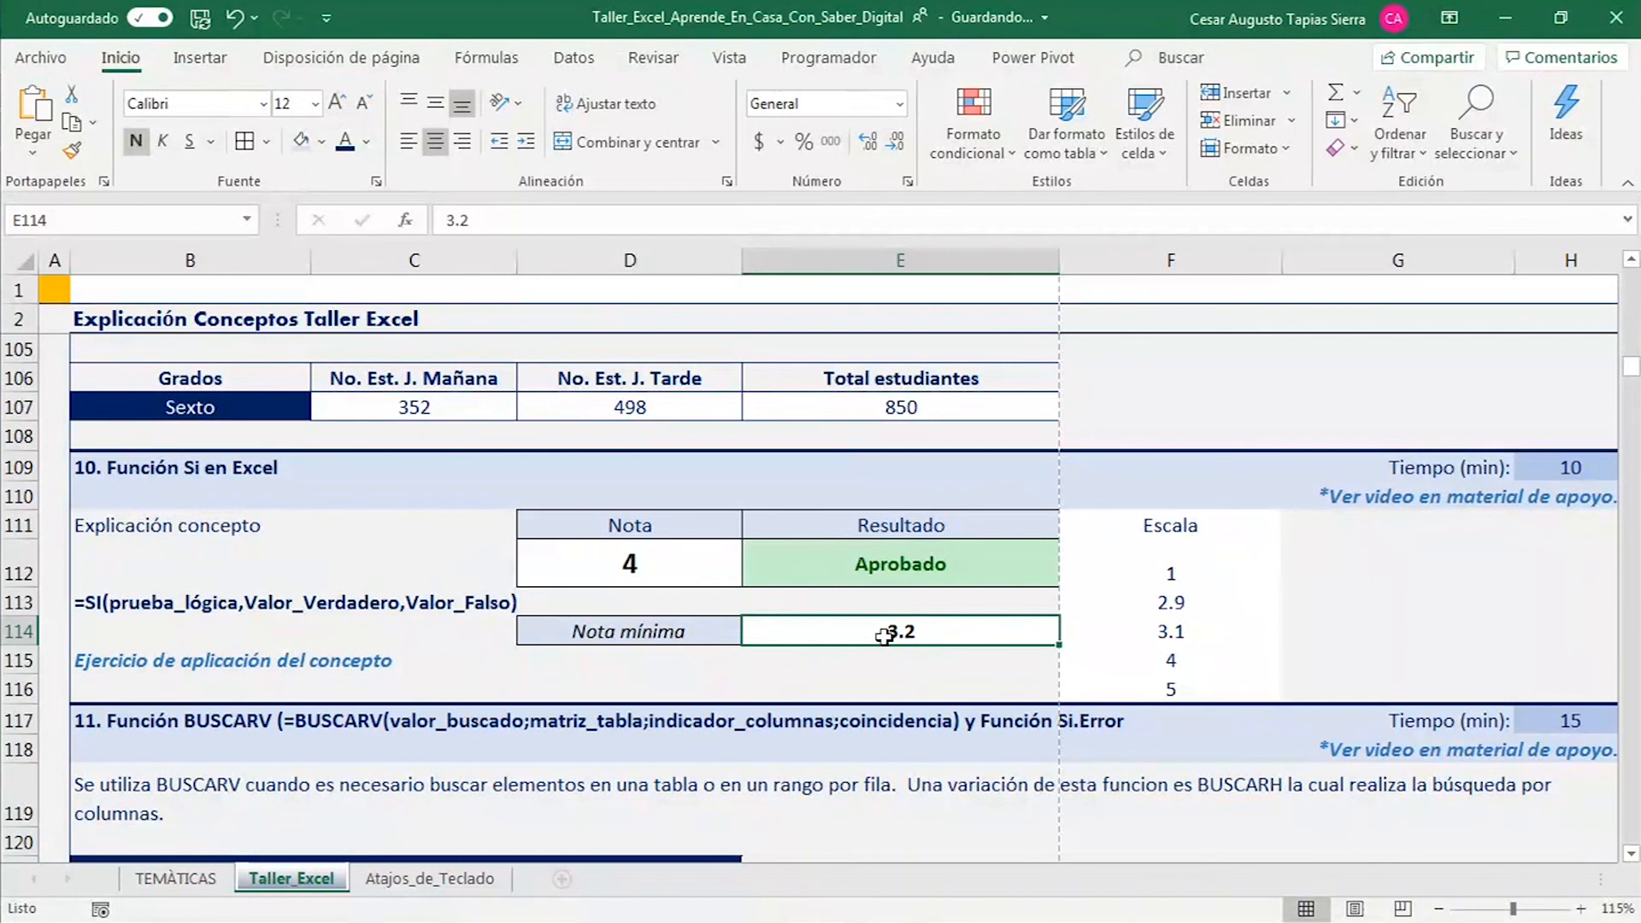
- Review the Resultado formula's reference to the Nota mínima cell, and choose grade 2.9 for Nota
click(872, 564)
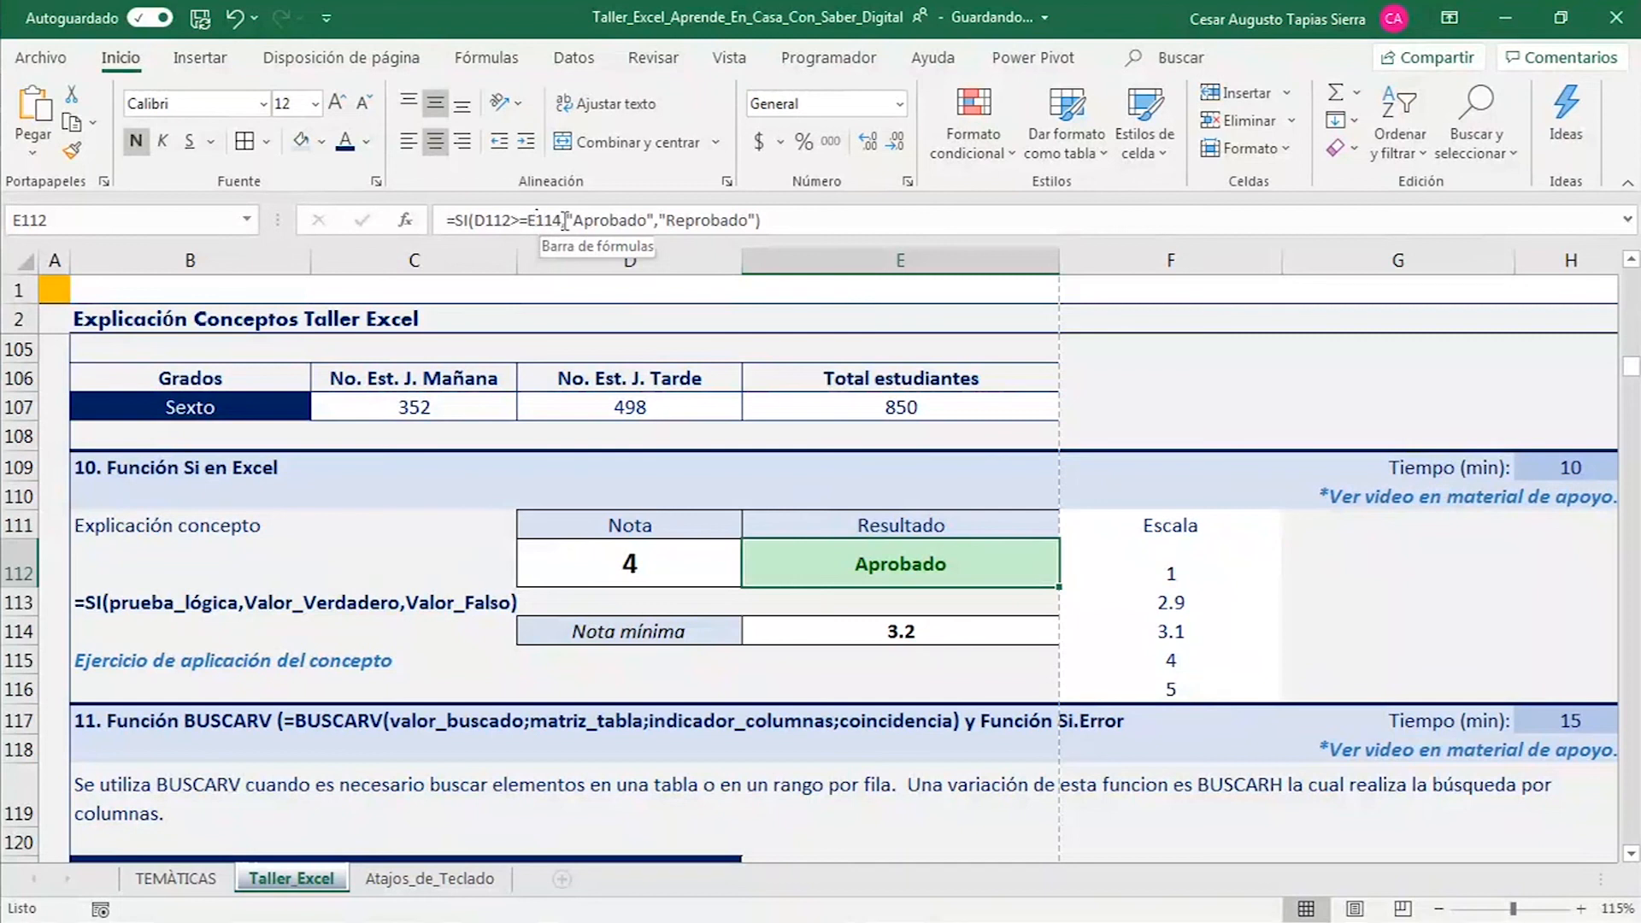
click(891, 640)
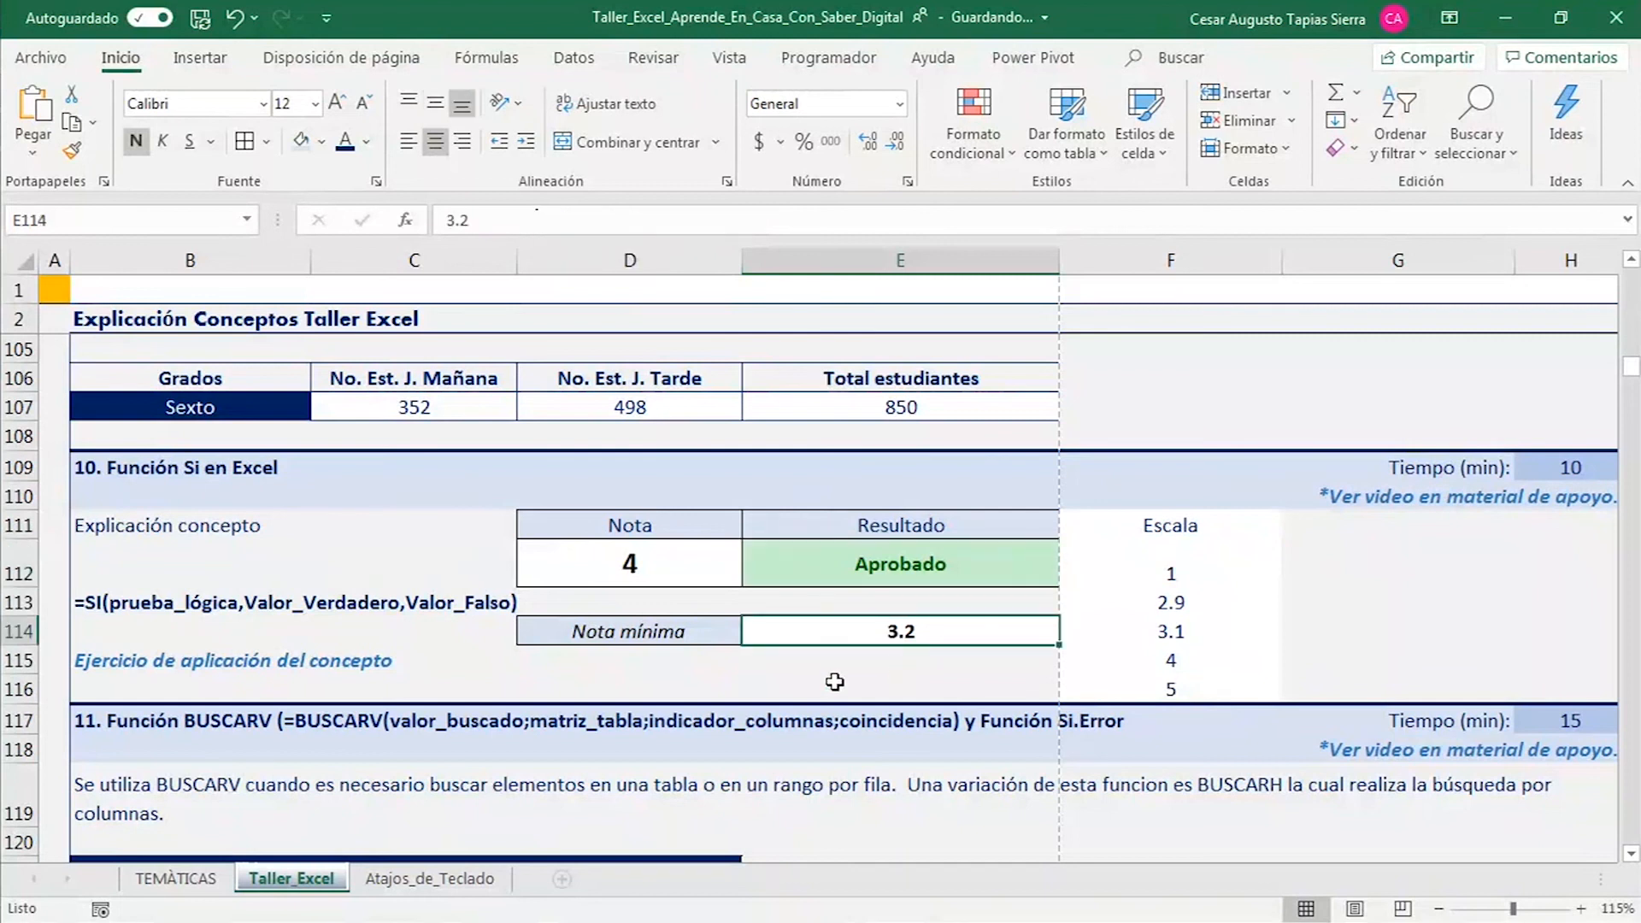
click(681, 564)
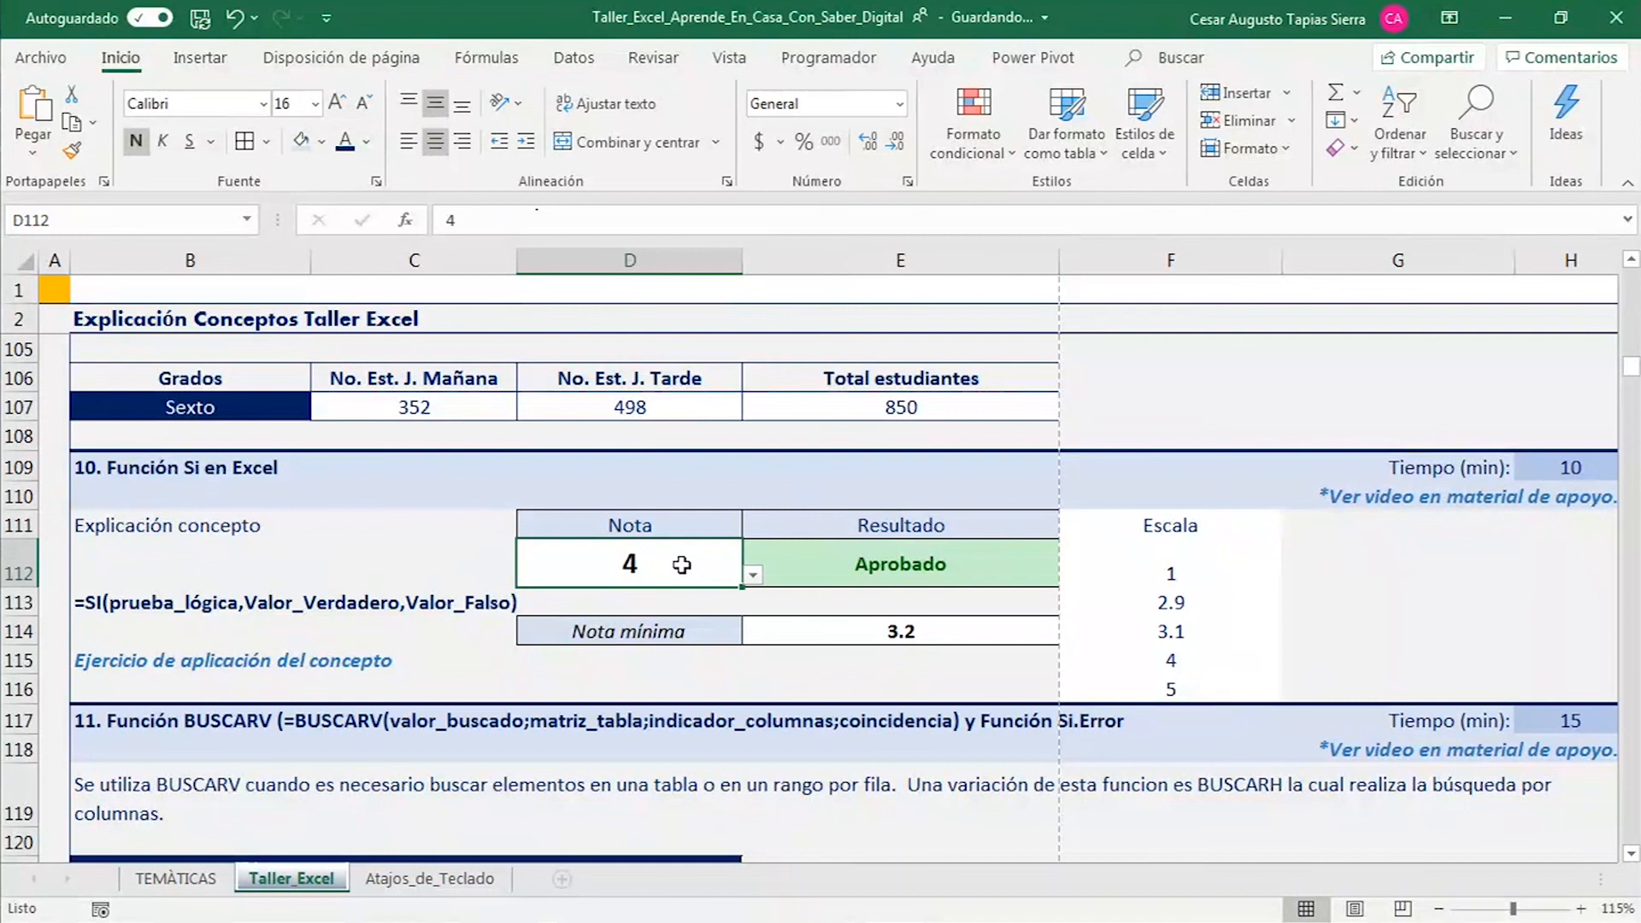
click(753, 574)
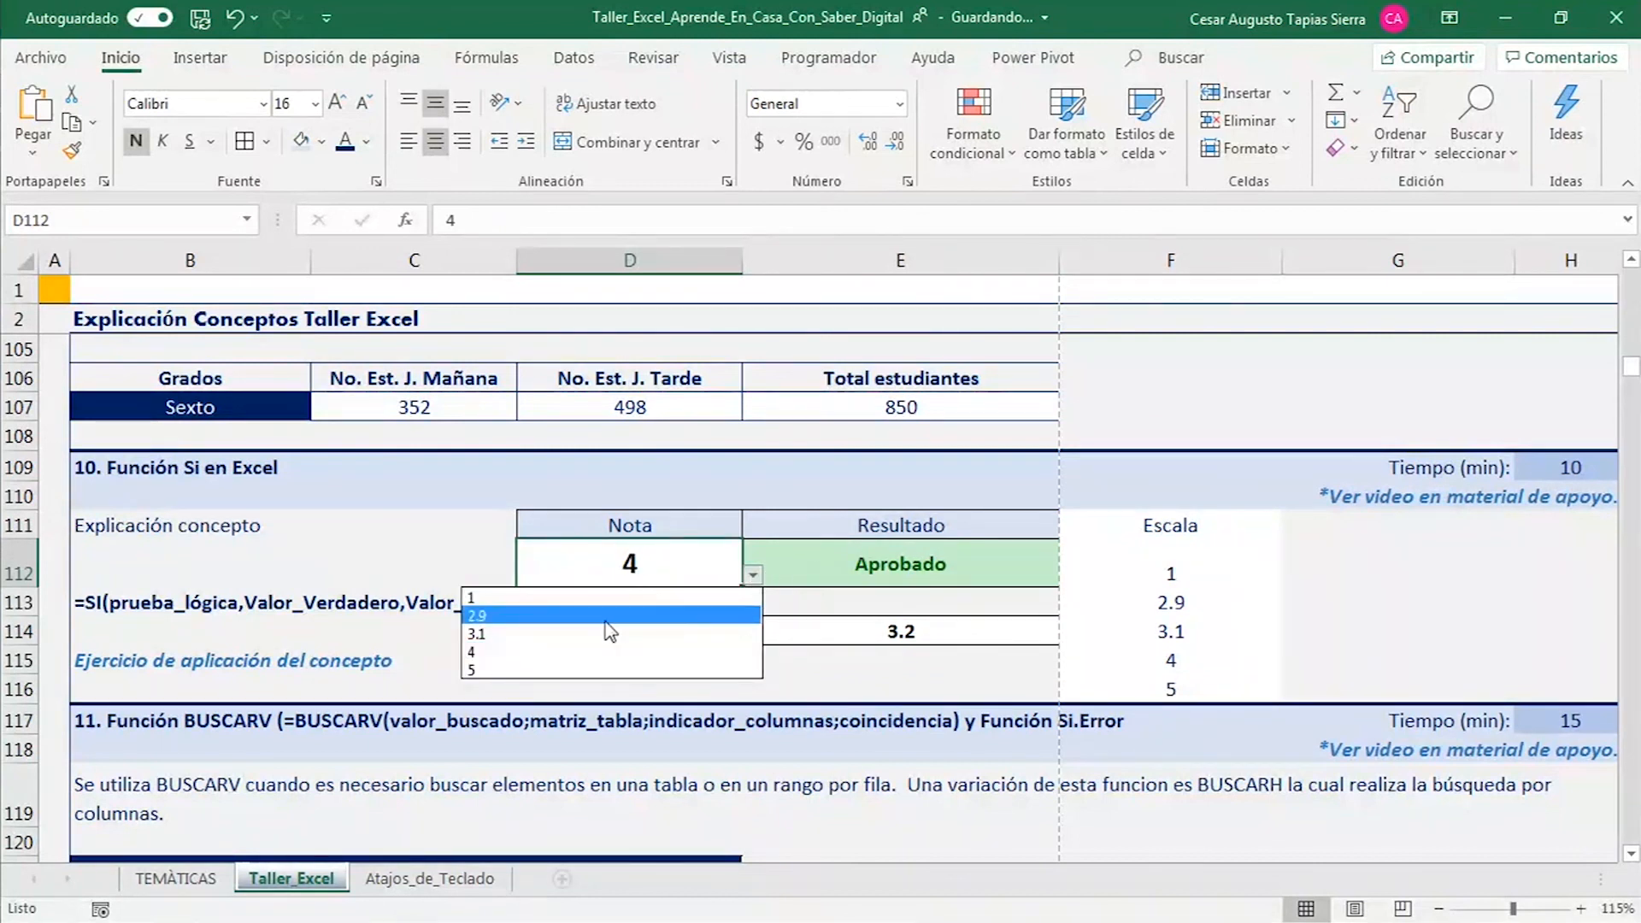
click(606, 618)
- Set Nota mínima in E114 to 3.1 and choose the matching grade 3.1 for Nota
click(895, 633)
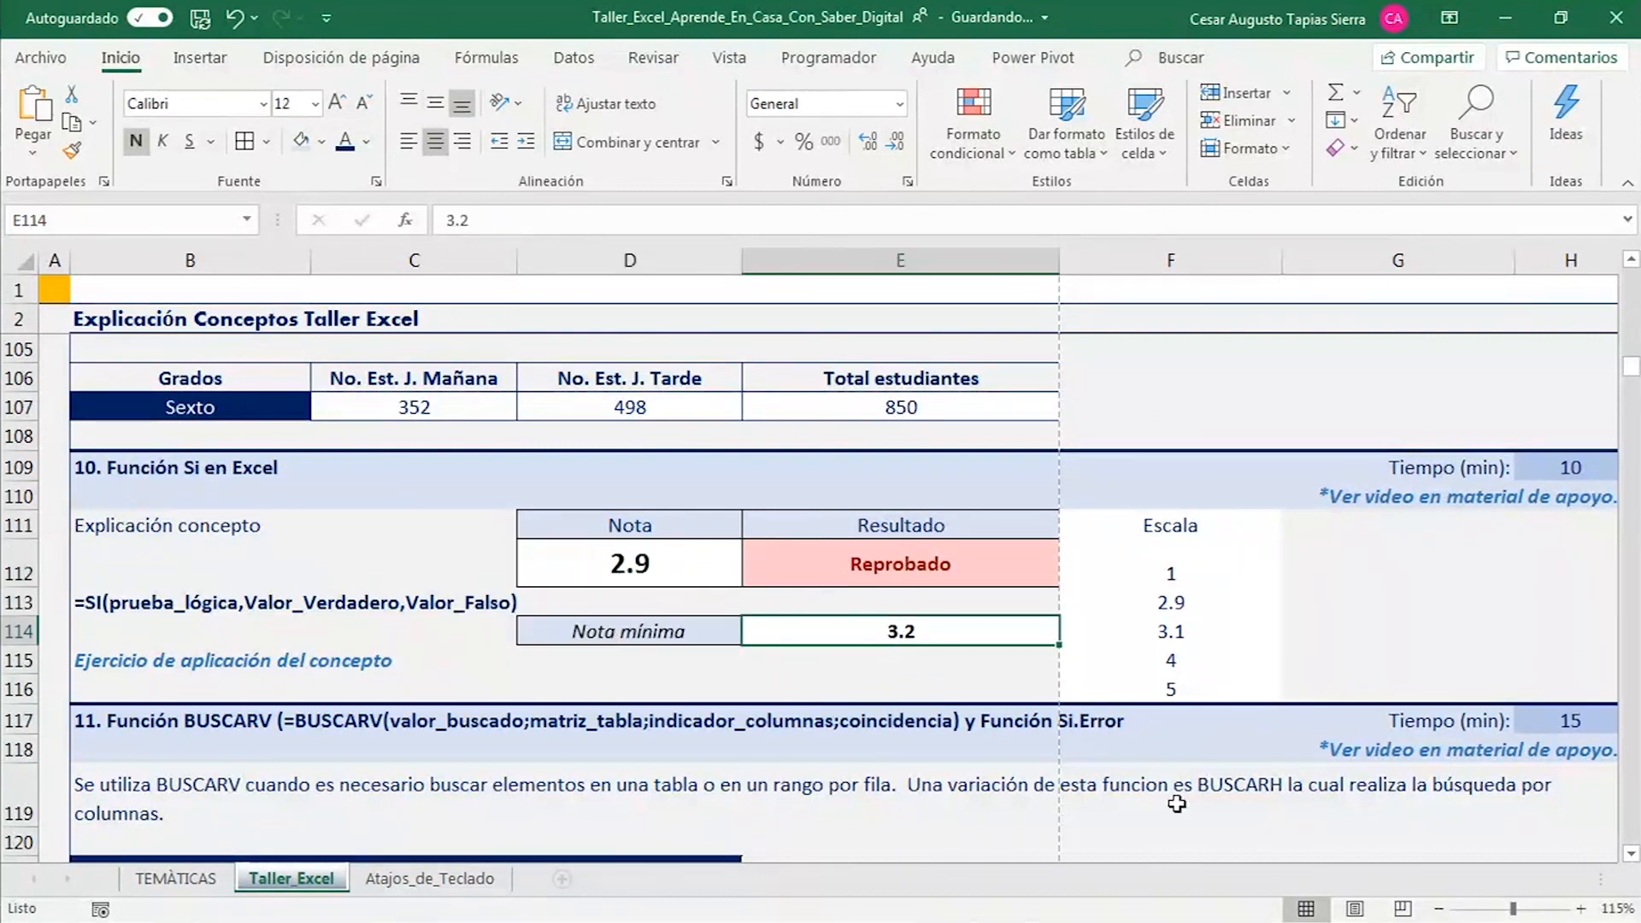
key(BackSpace)
text(1)
key(Return)
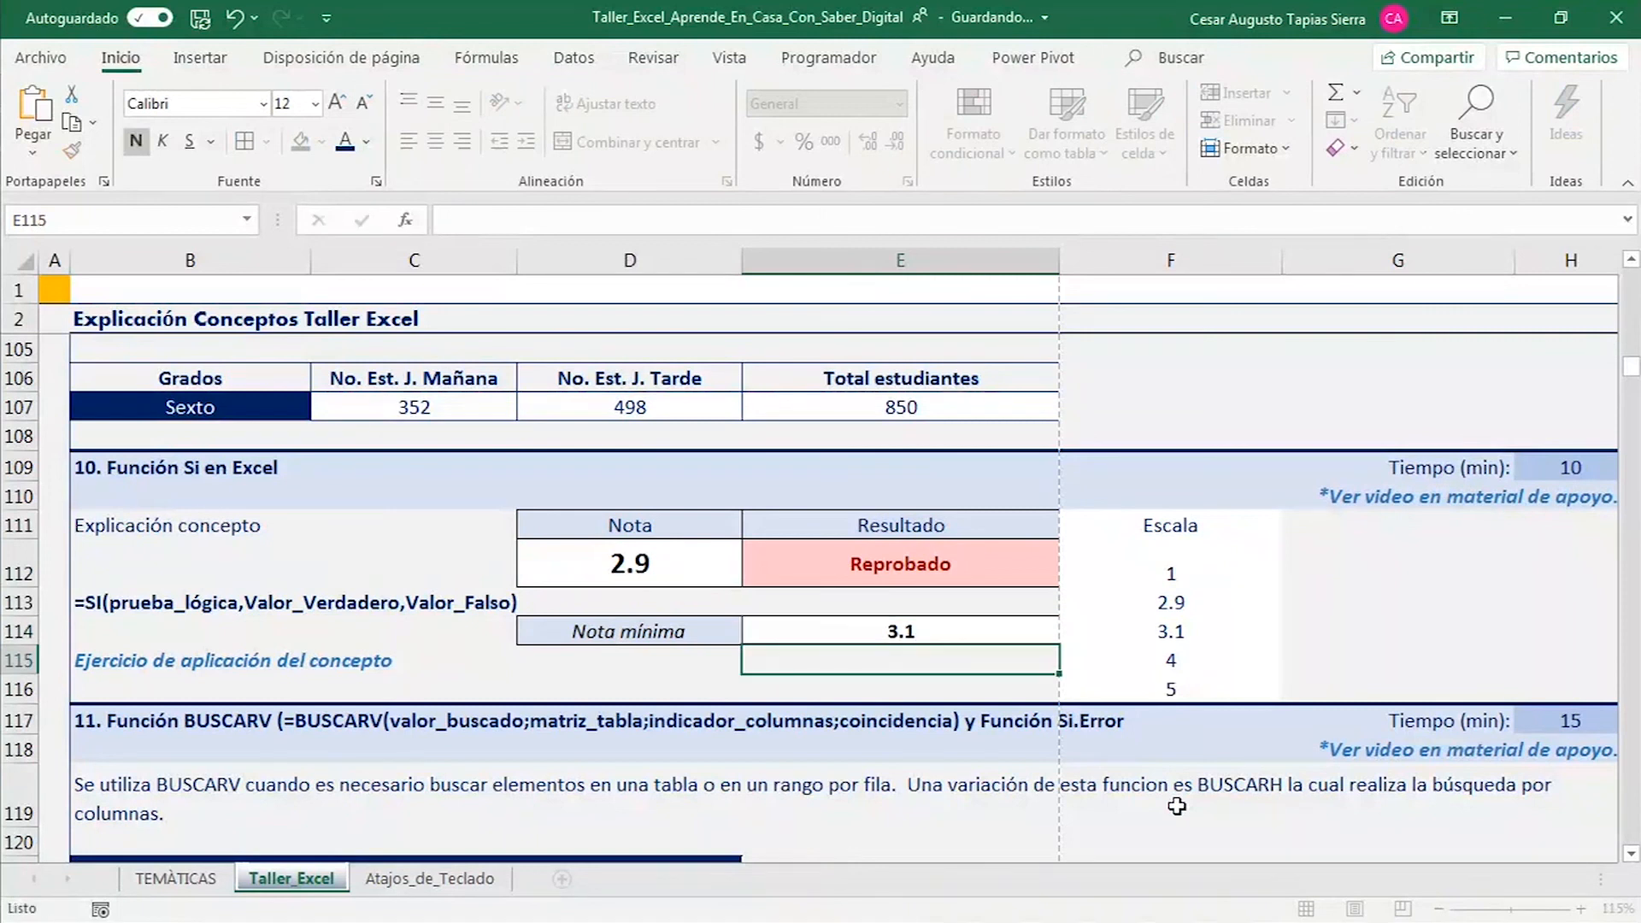
click(722, 566)
click(753, 575)
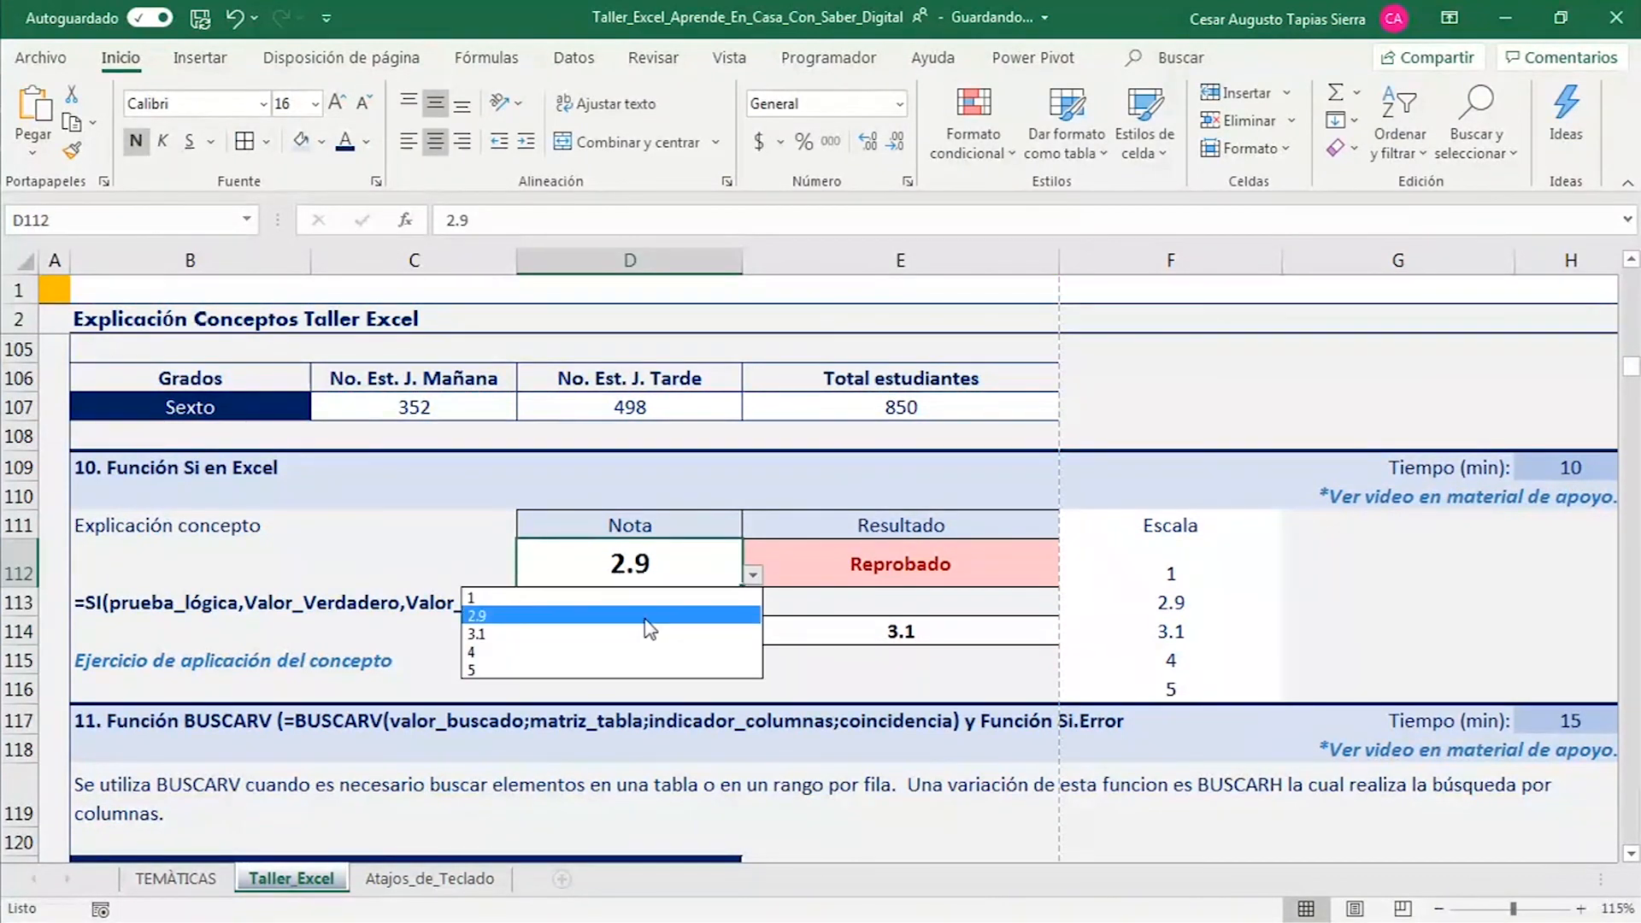
click(534, 635)
click(929, 634)
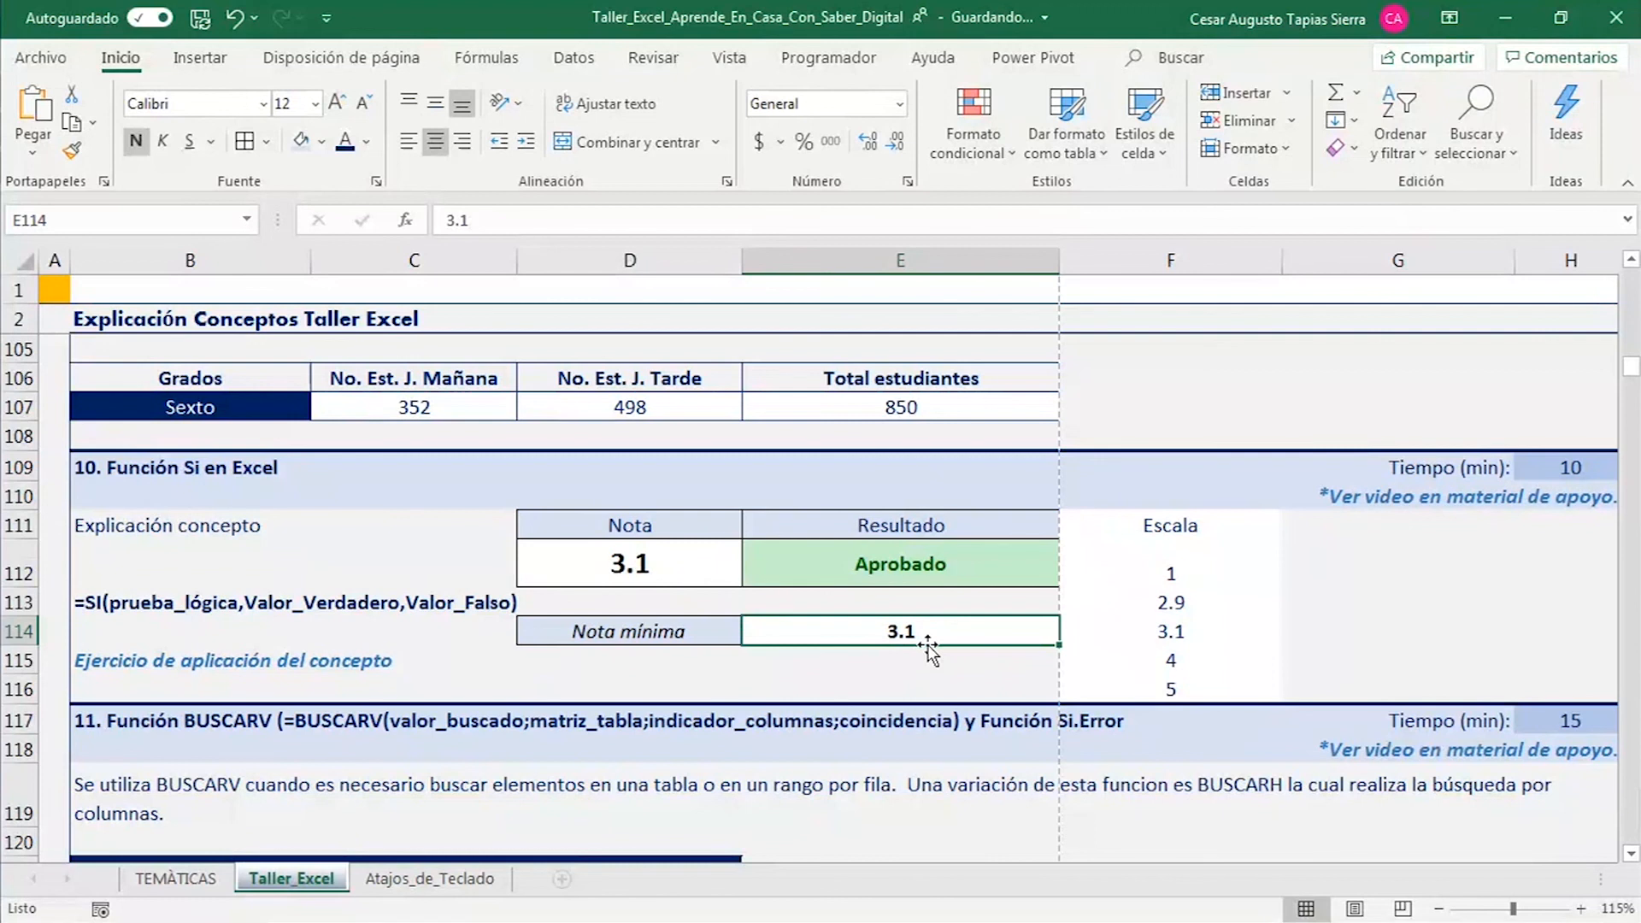
key(alt+Tab)
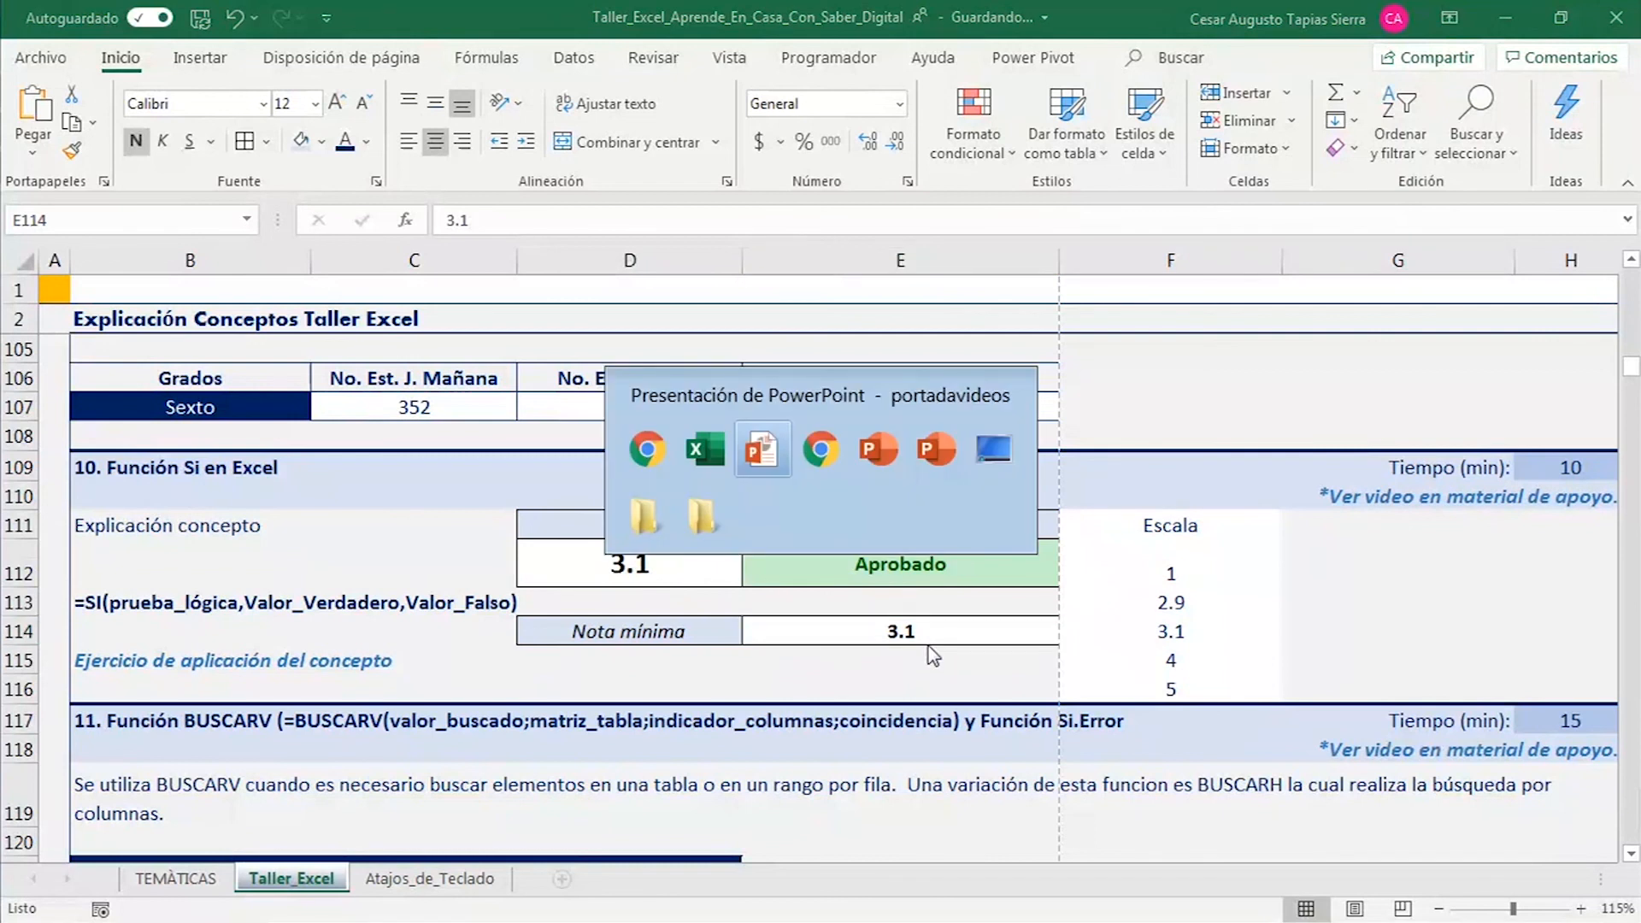
key(alt+shift+Tab)
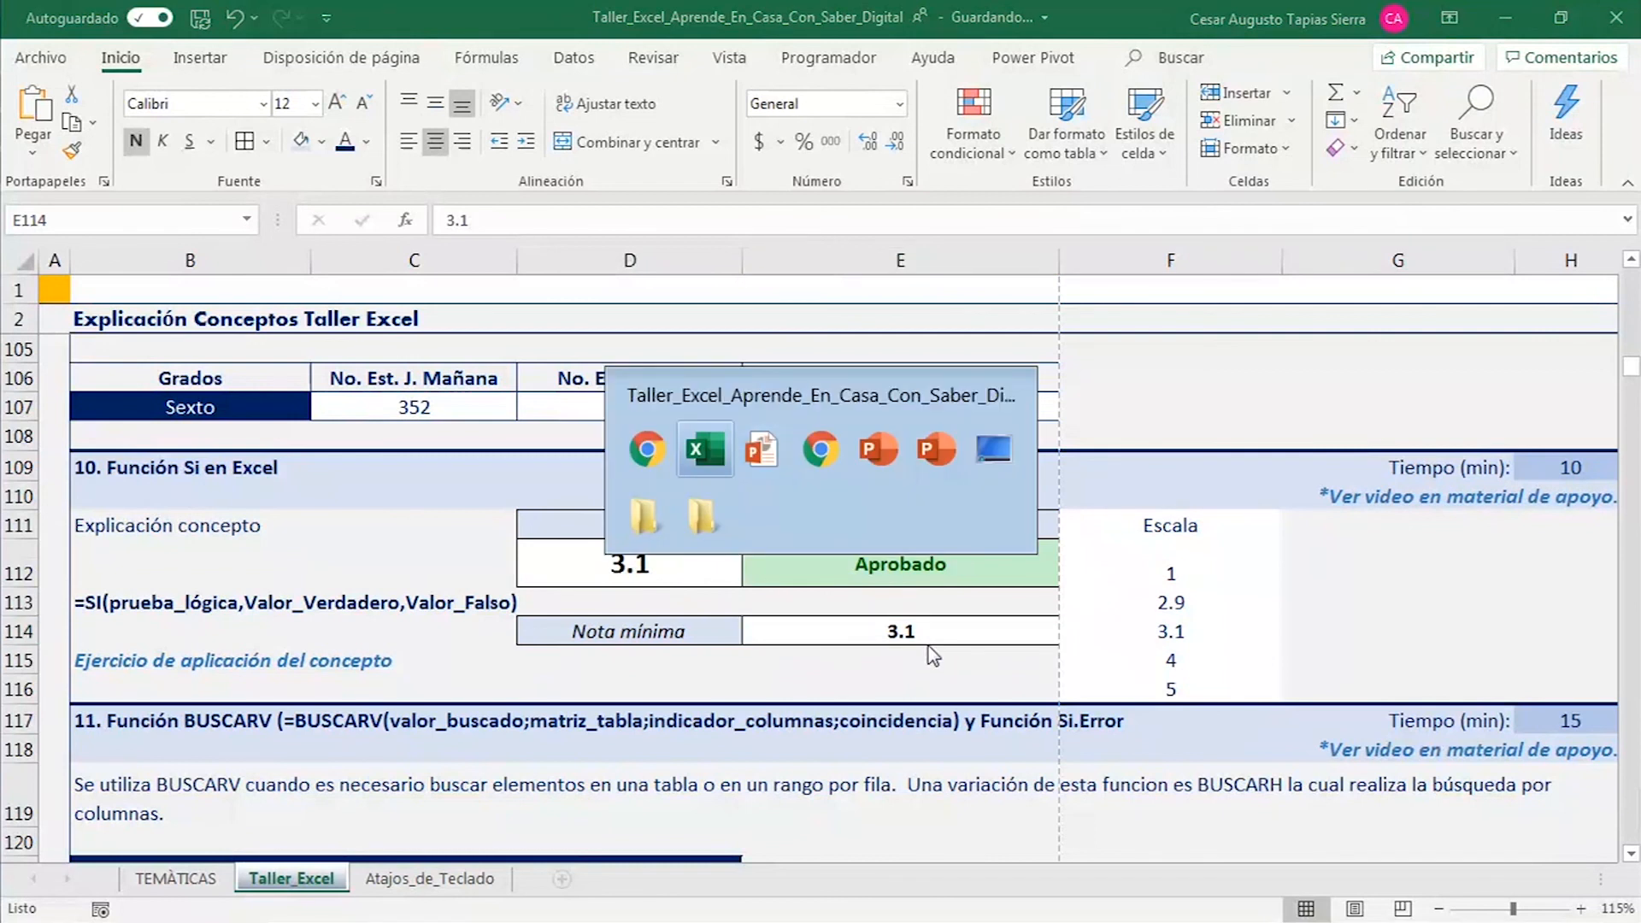
- Examine the logical test, value-if-true and value-if-false arguments of the SI formula in the Resultado cell E112
click(915, 569)
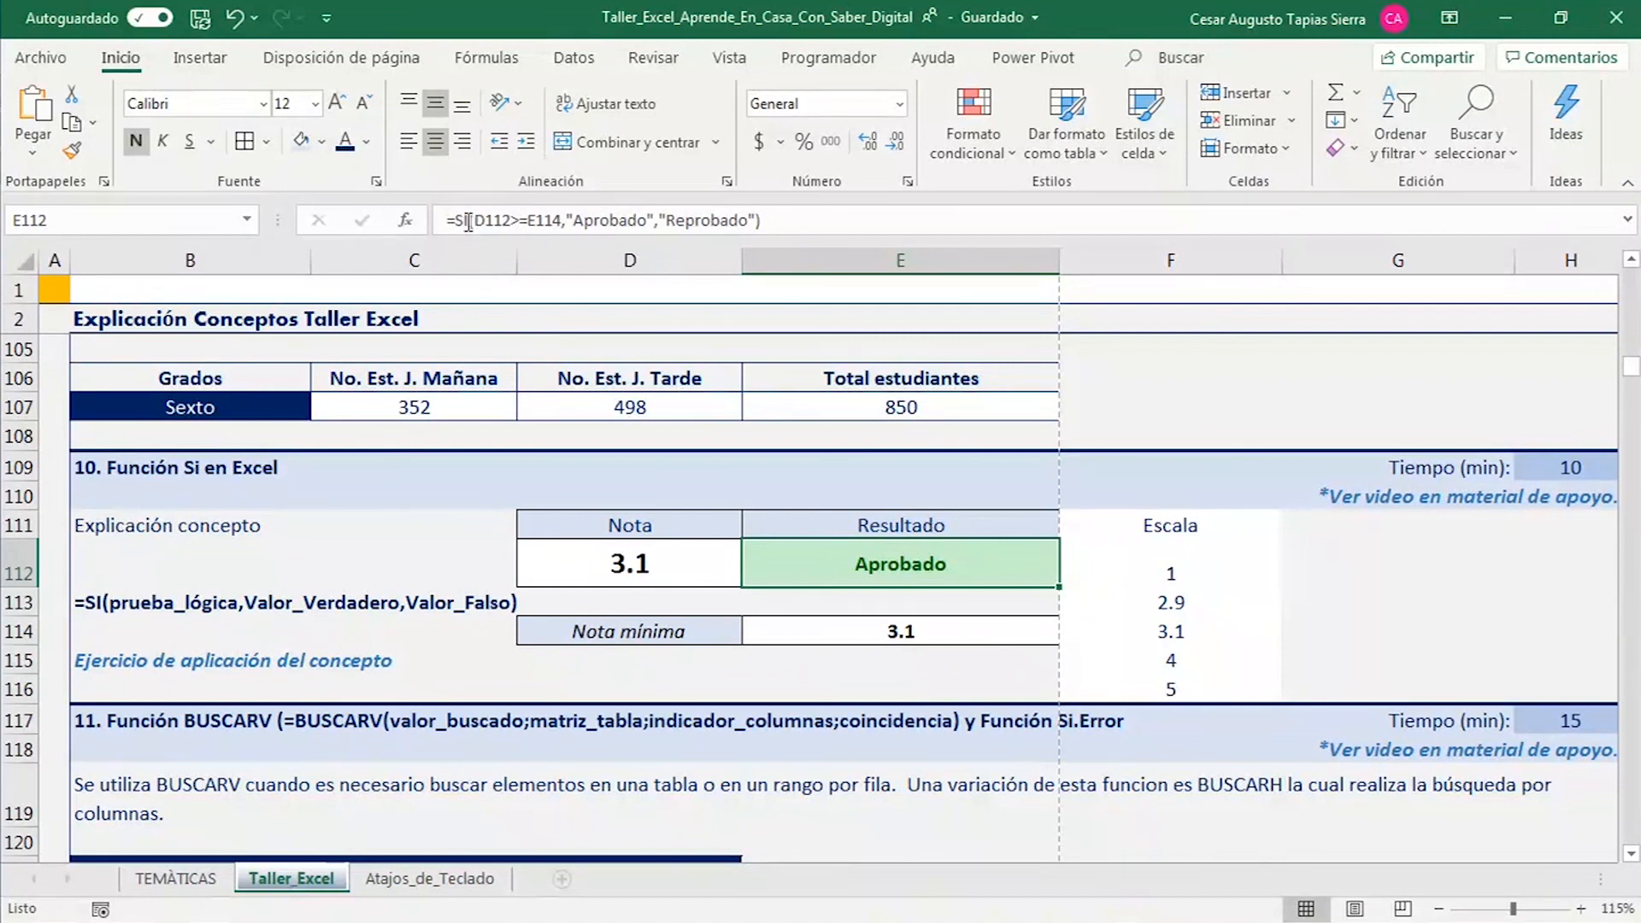
click(522, 219)
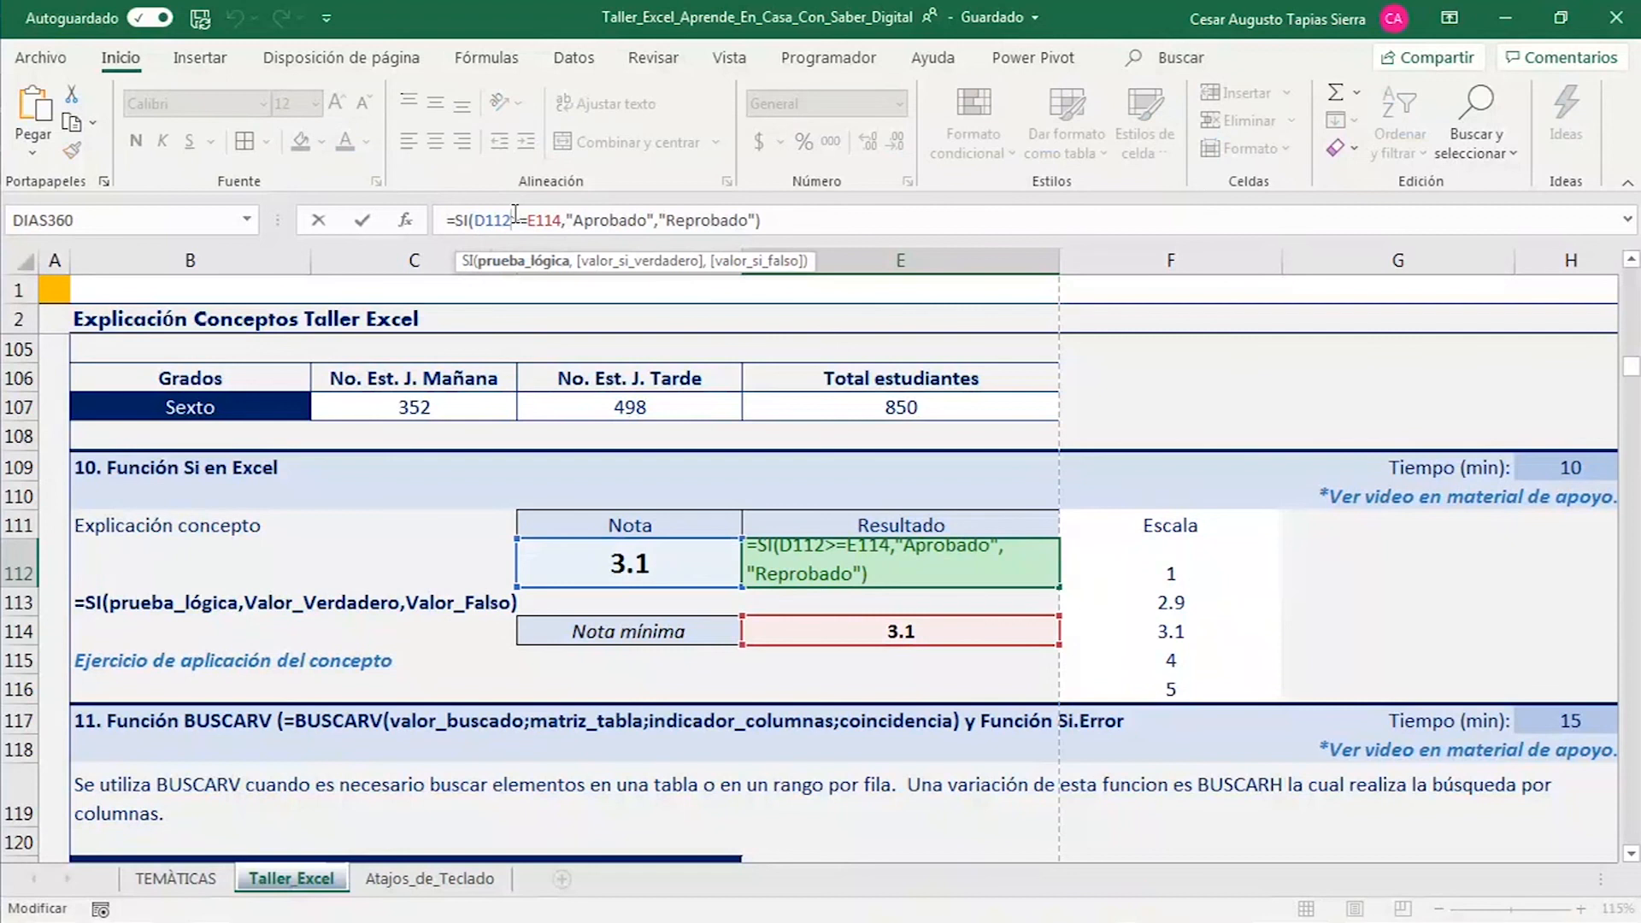
click(621, 219)
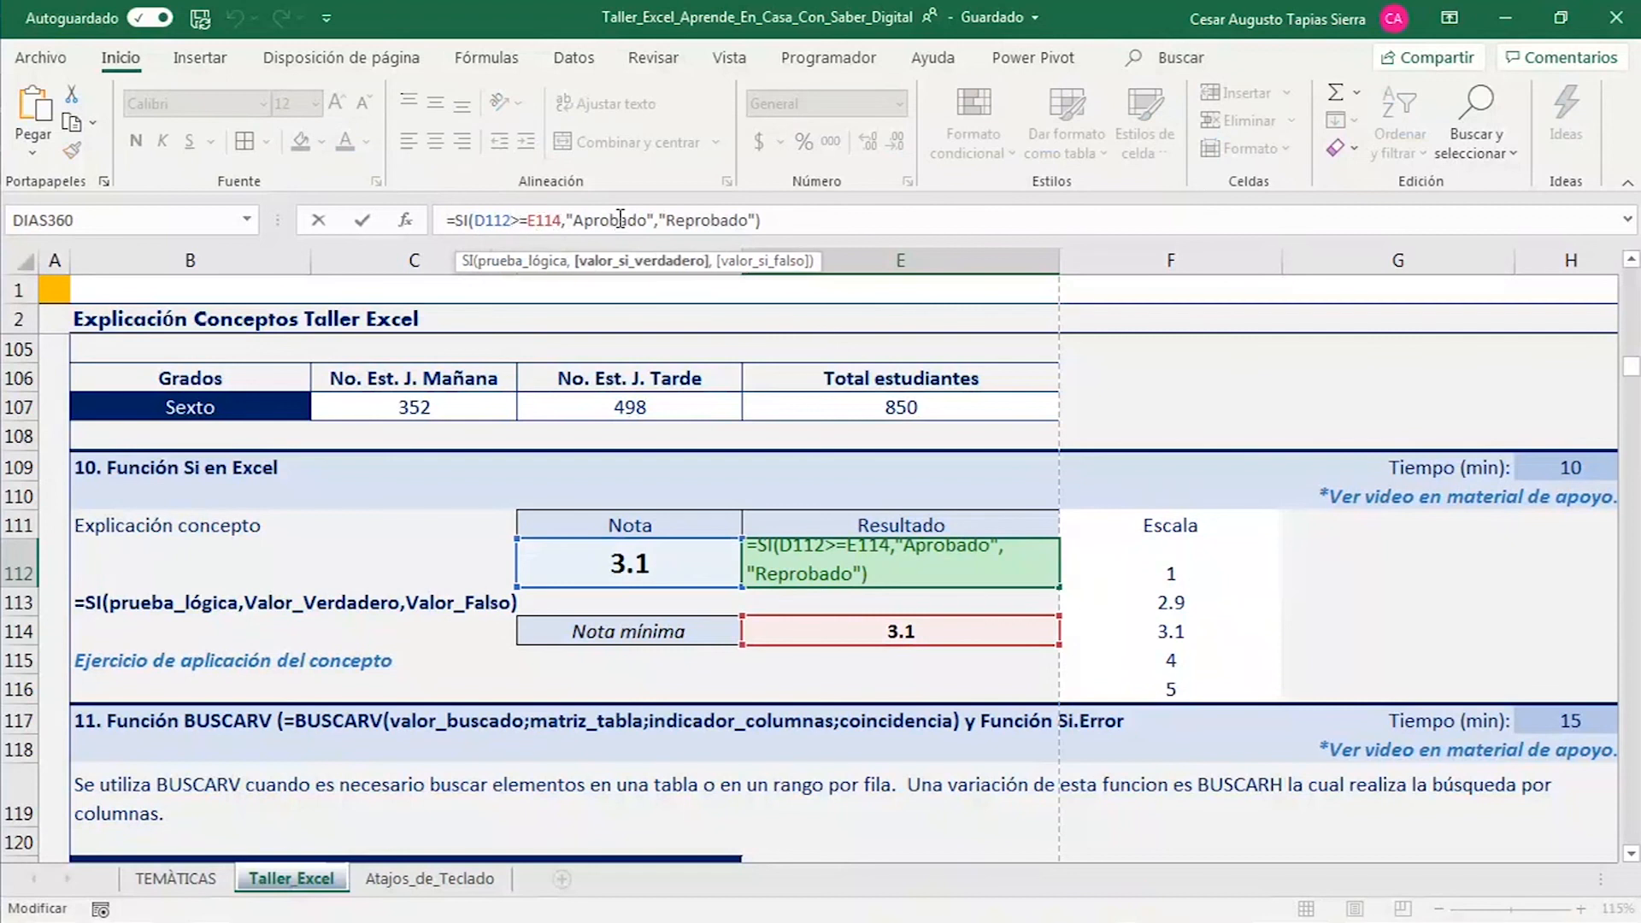
click(706, 220)
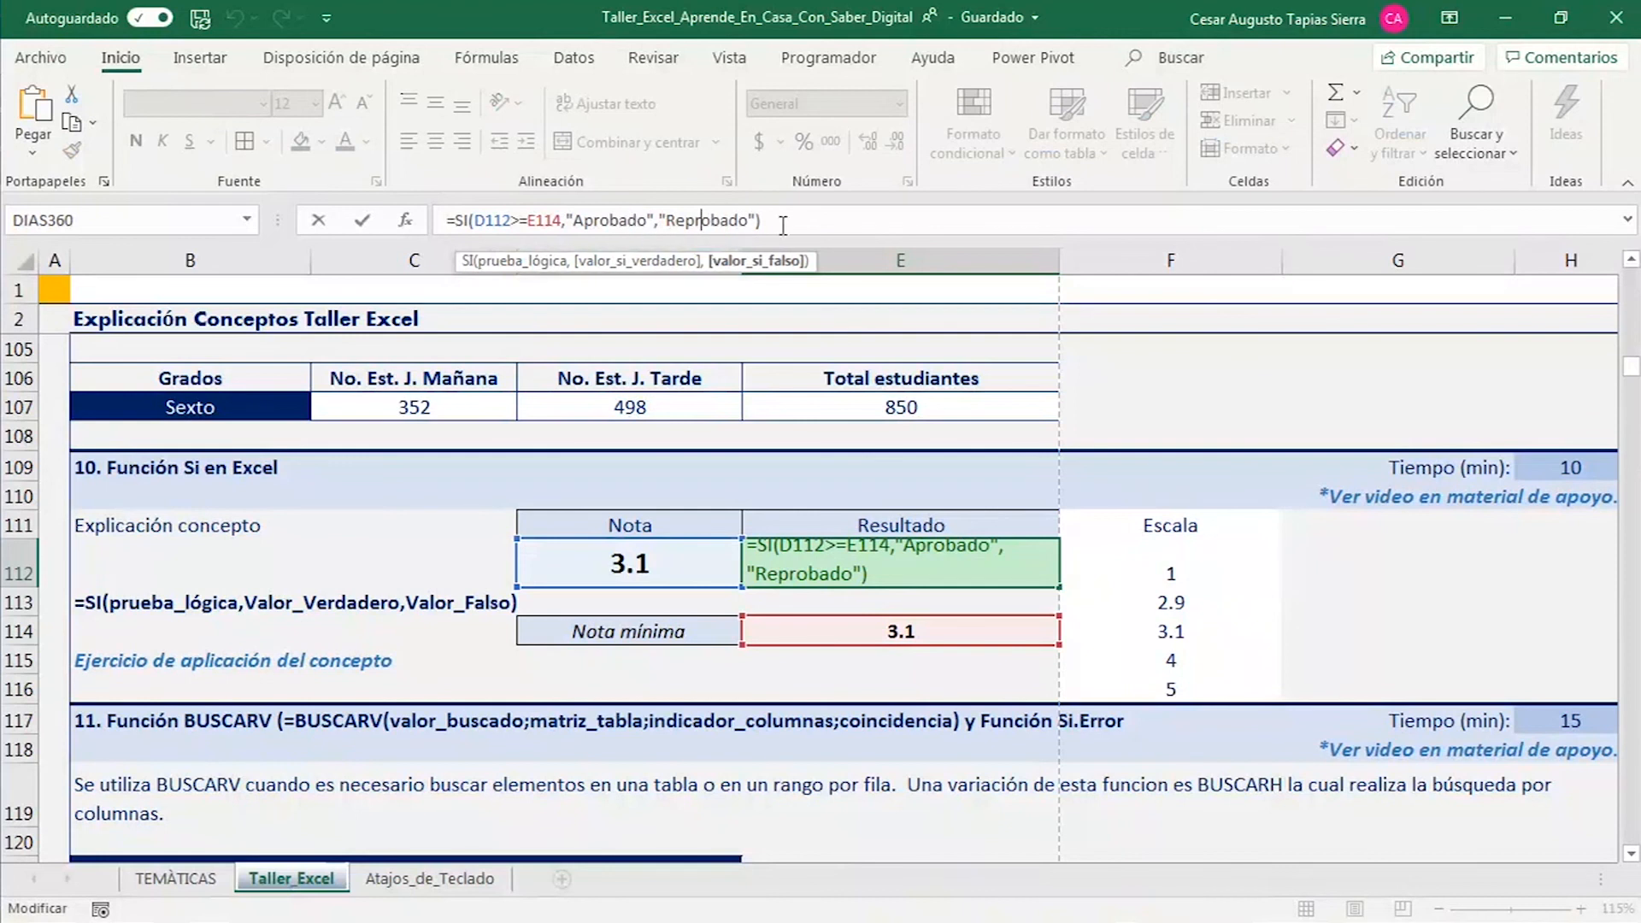
click(623, 220)
click(721, 221)
click(624, 221)
click(542, 221)
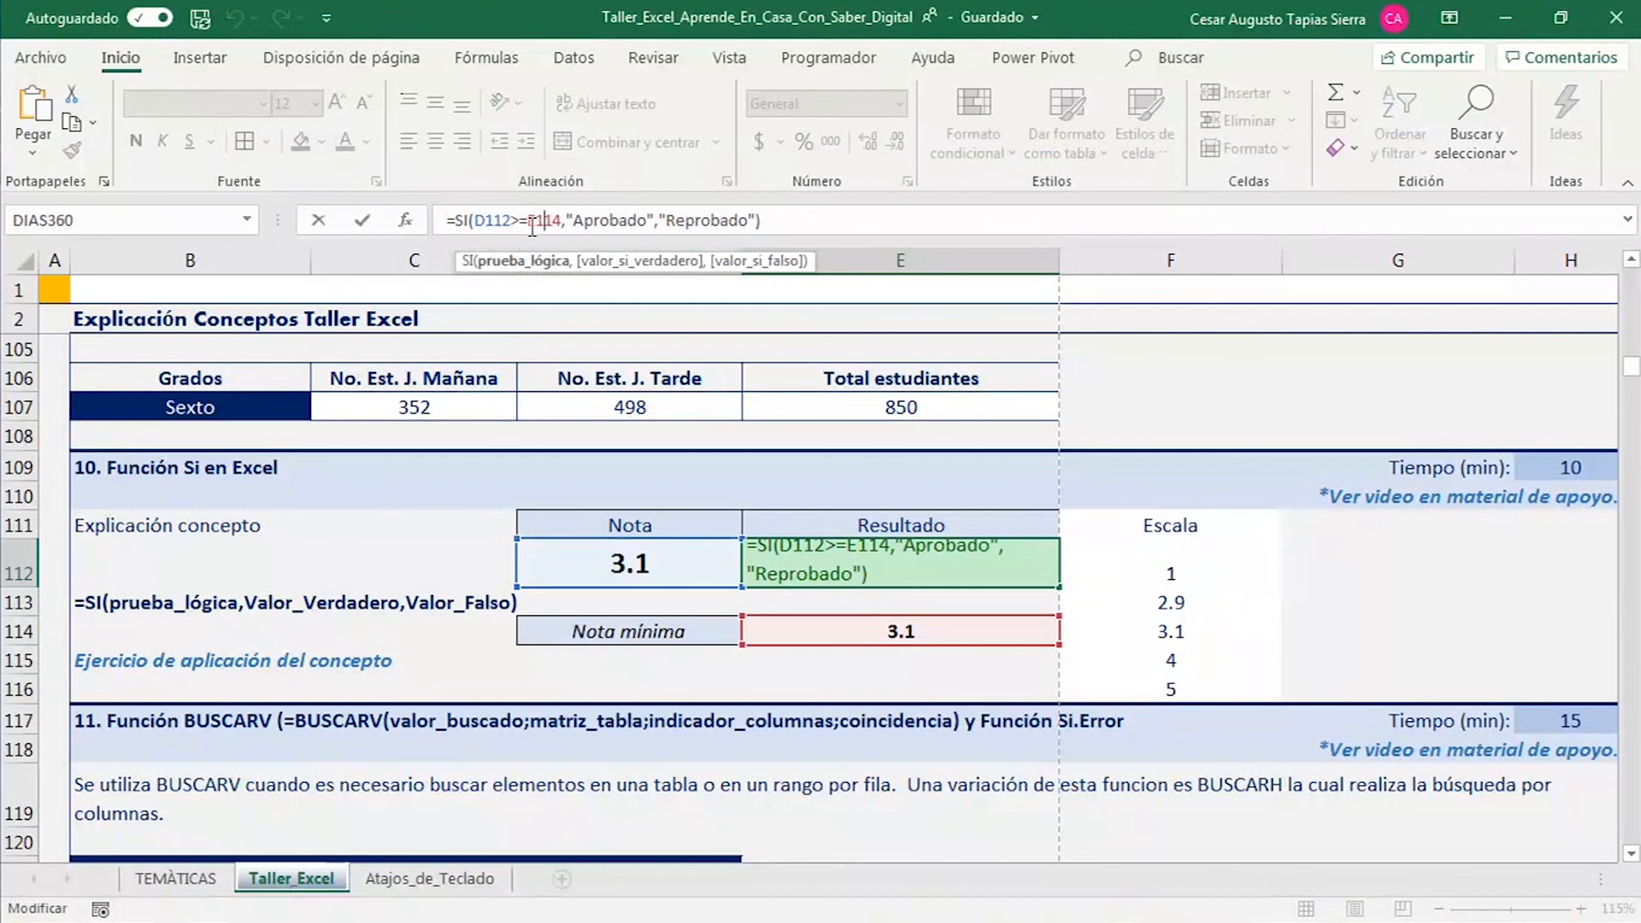
click(464, 221)
- Switch to the portadavideos presentation in PowerPoint
key(alt+Tab)
key(alt+Tab)
key(alt+Tab)
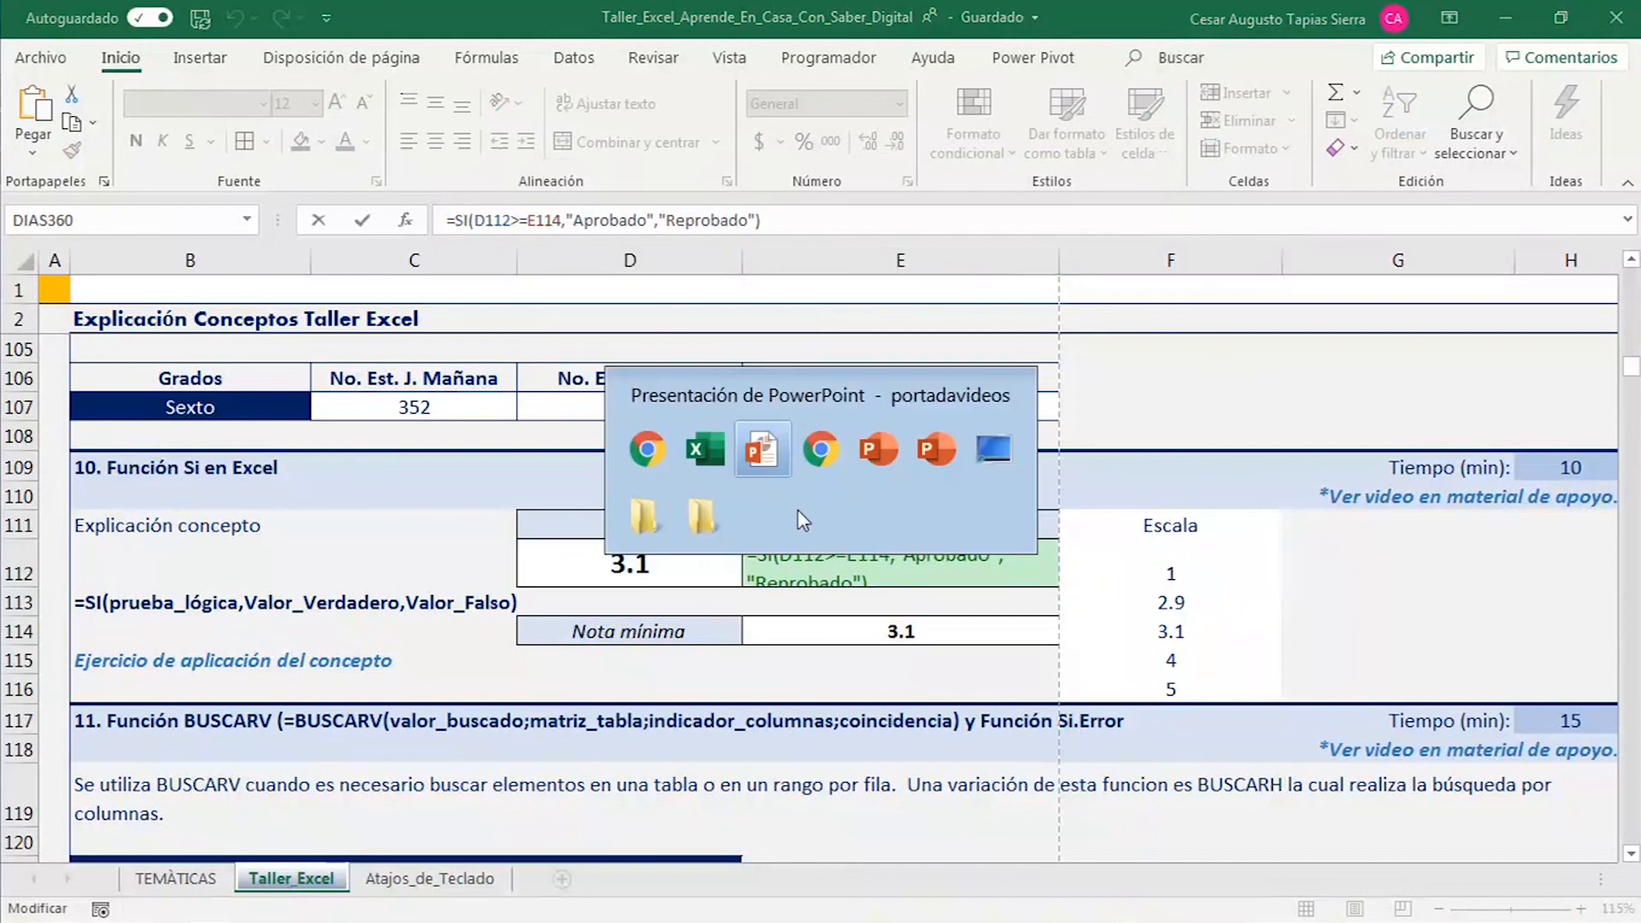